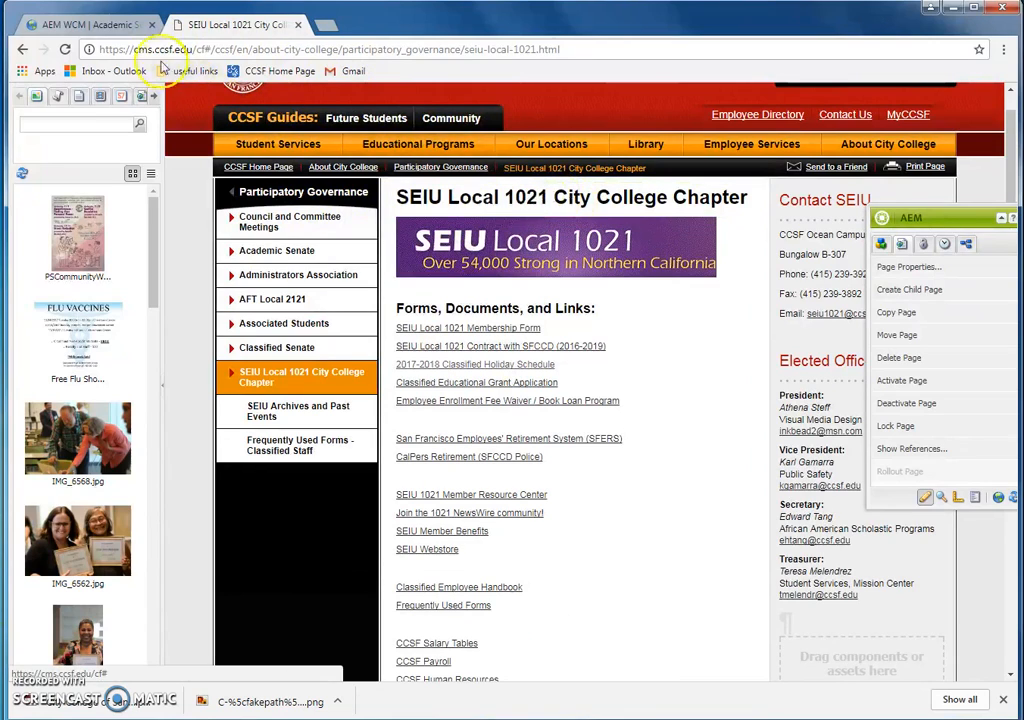
Step: Switch to the site administration tab and expand the dam folder and its Organizational_Assets subfolder in the site tree
left_click(110, 24)
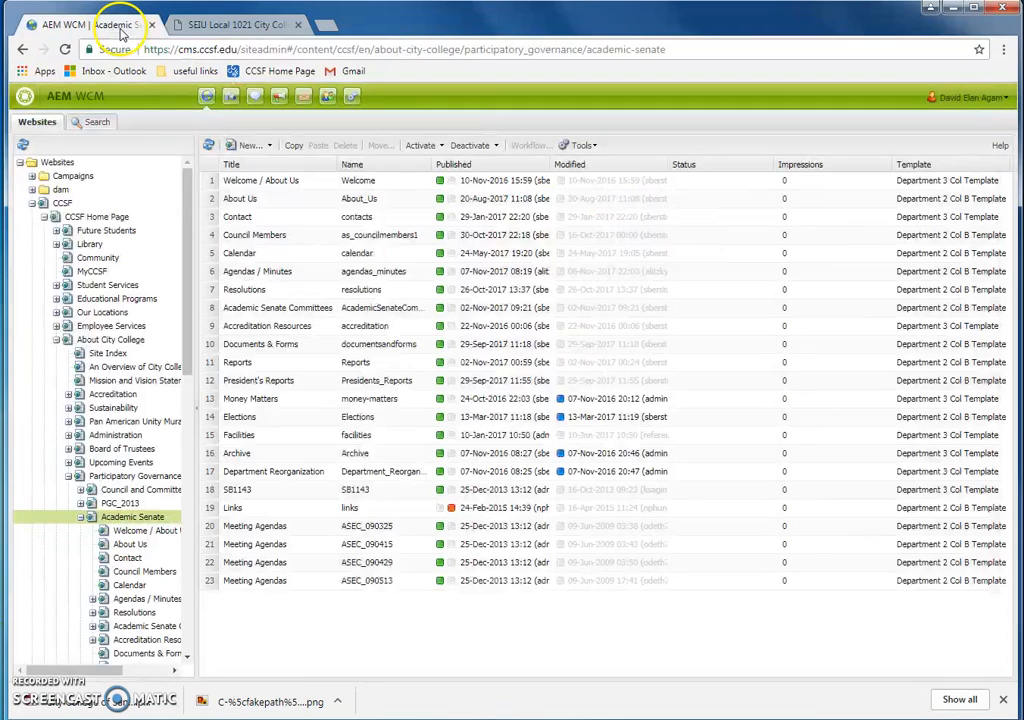
left_click(31, 190)
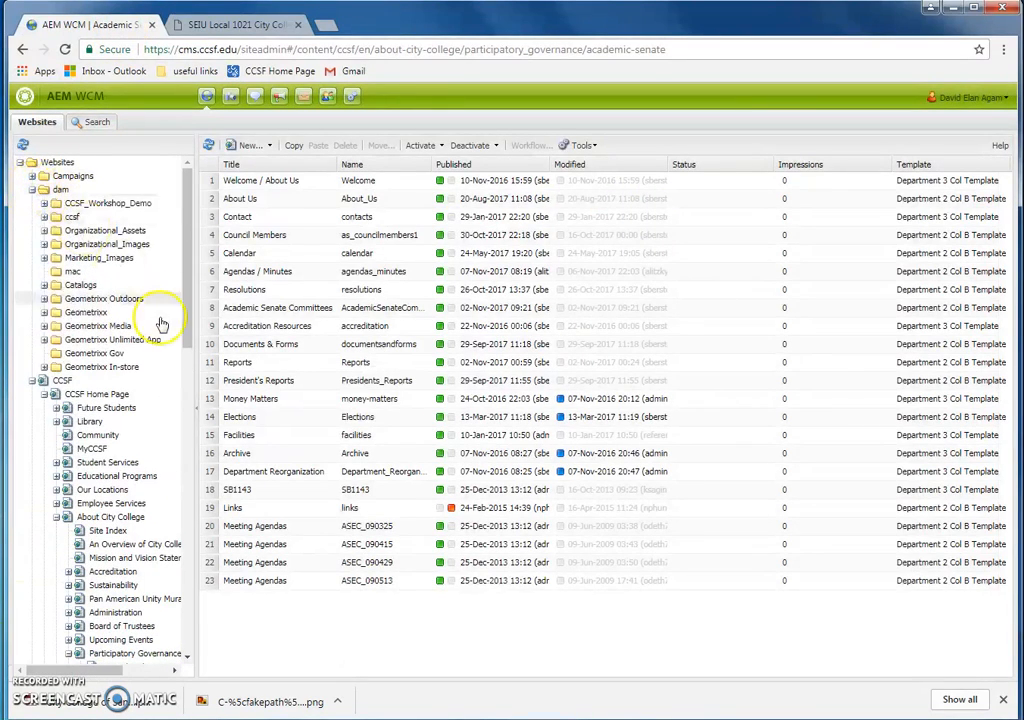
left_click(44, 245)
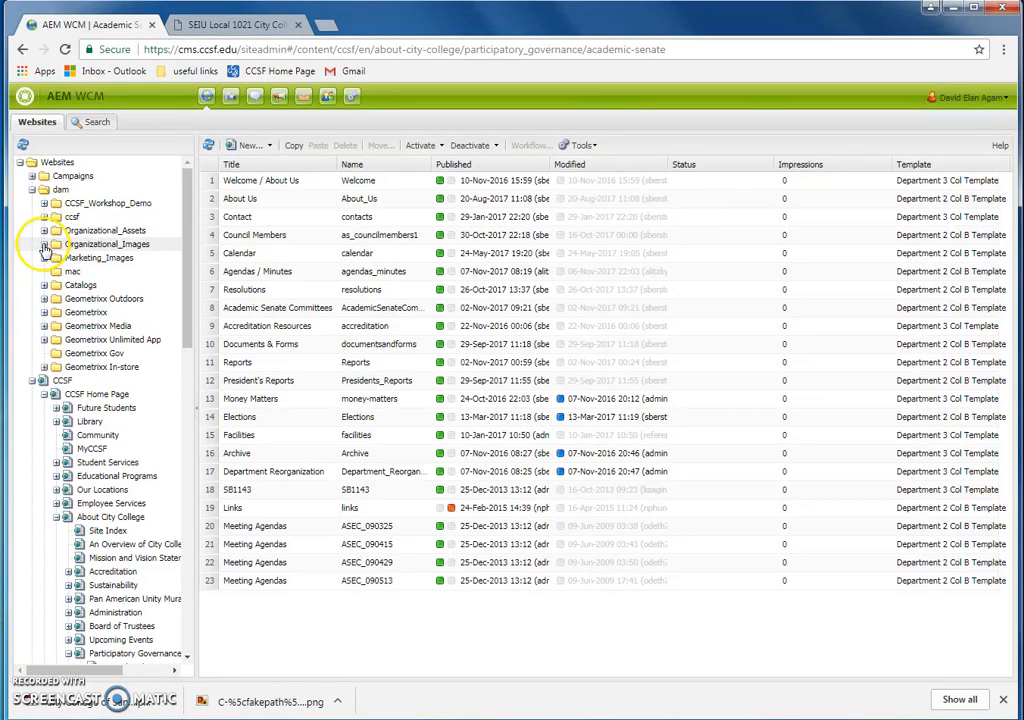
left_click(44, 232)
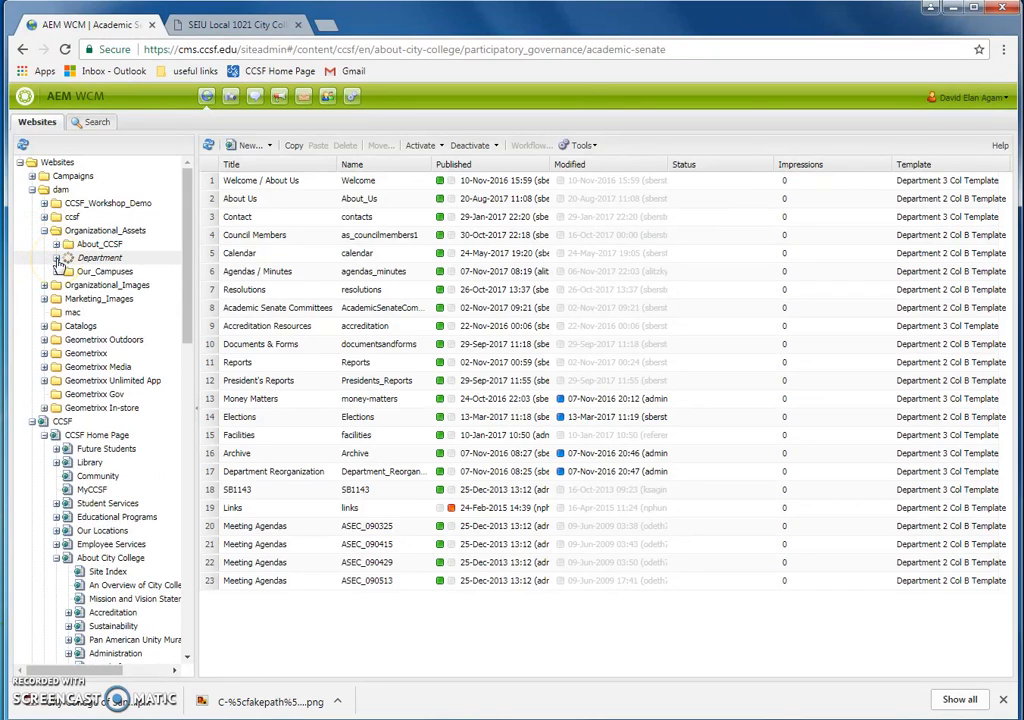
Step: Look through the Department subfolders, including the research planning folder, and collapse both folders again
scroll(159, 387, "down", 1)
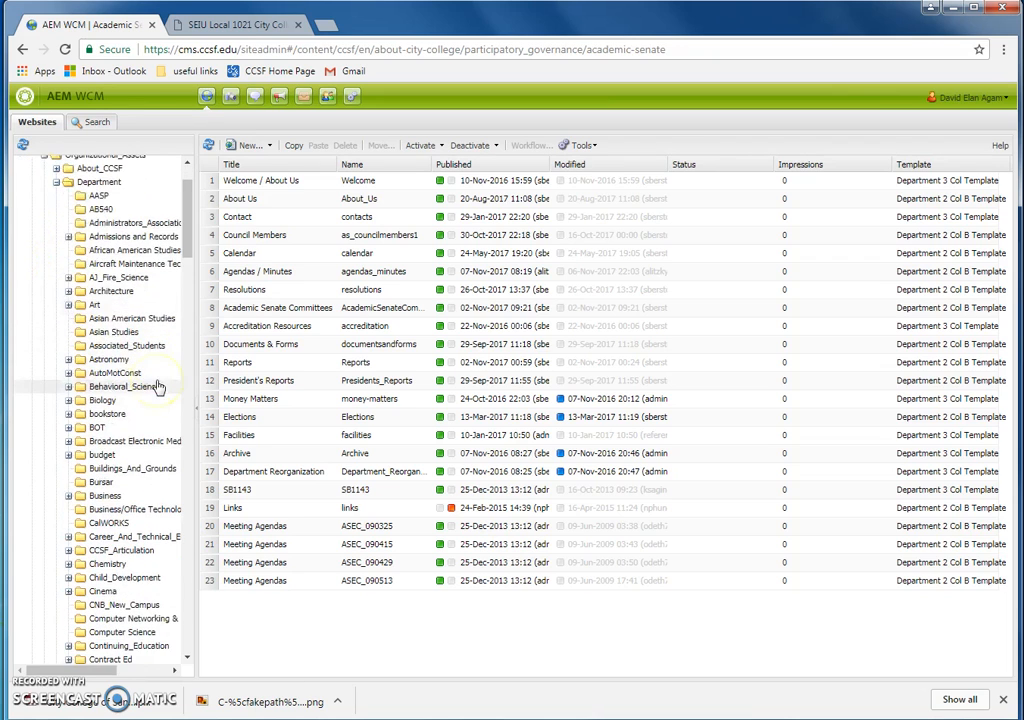
scroll(157, 387, "down", 1)
scroll(170, 383, "down", 6)
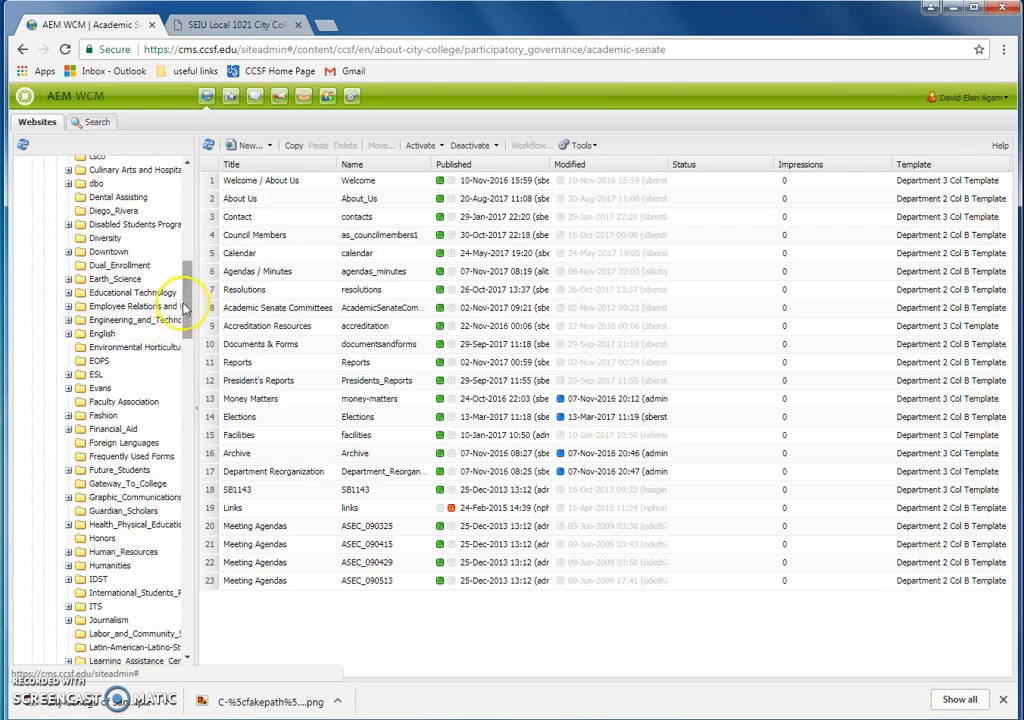
scroll(185, 352, "down", 4)
scroll(164, 368, "down", 5)
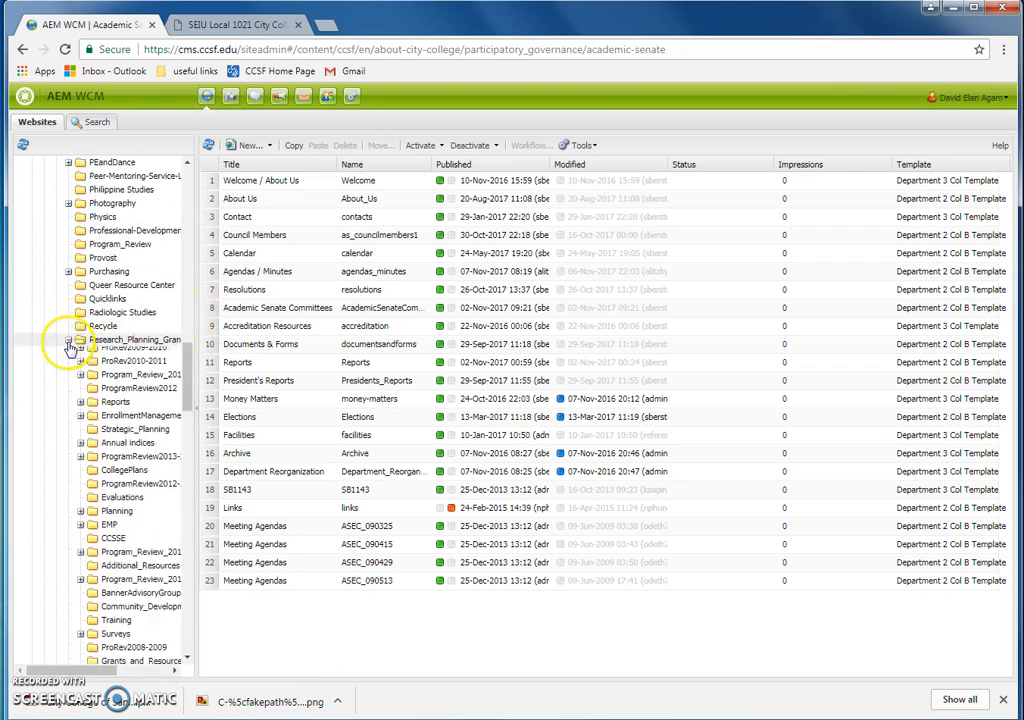
left_click_drag(188, 370, 108, 345)
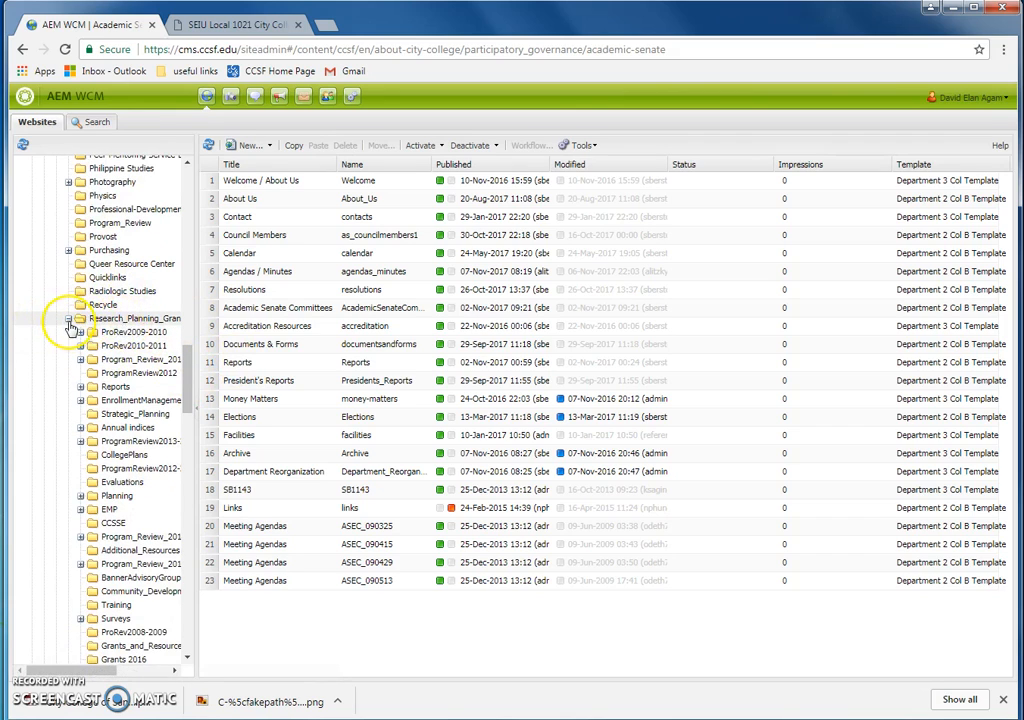
left_click(68, 318)
left_click_drag(193, 395, 183, 201)
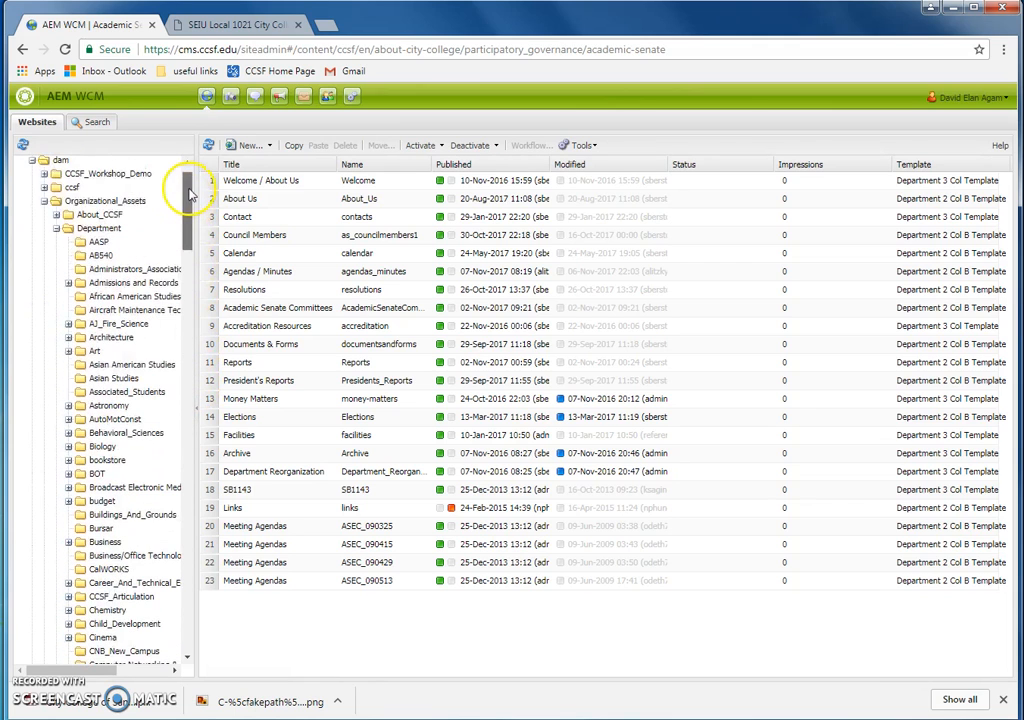
left_click(57, 228)
Step: Open the SEIU folder under About_CCSF in Organizational_Assets and look over its files
left_click(56, 214)
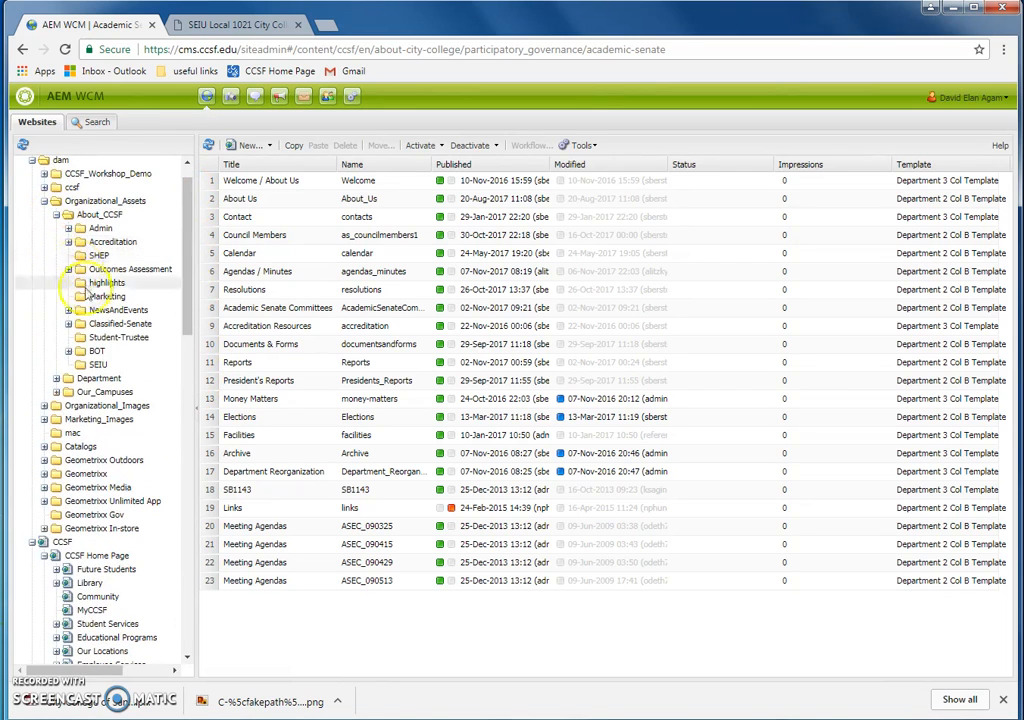
left_click(82, 366)
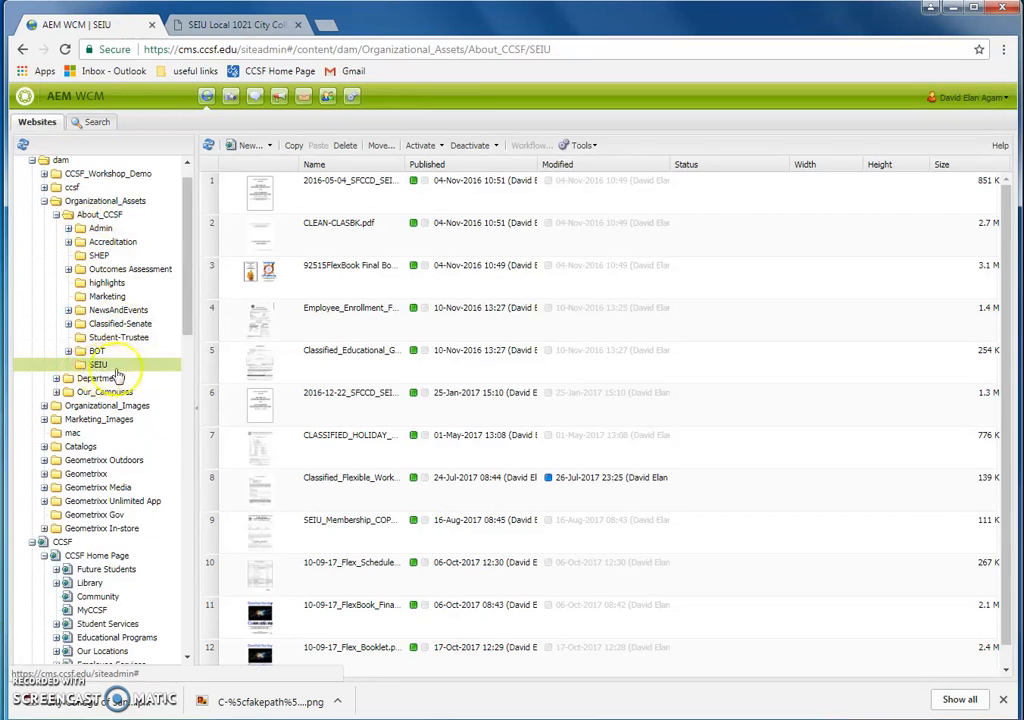
left_click(318, 443)
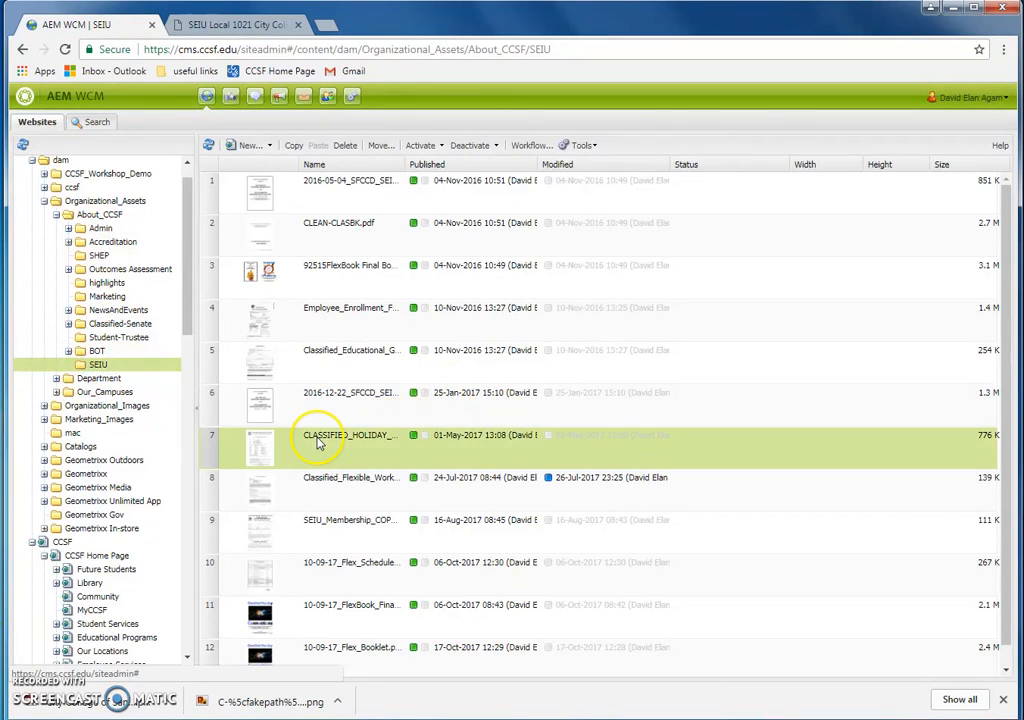
left_click(404, 350)
scroll(370, 480, "down", 1)
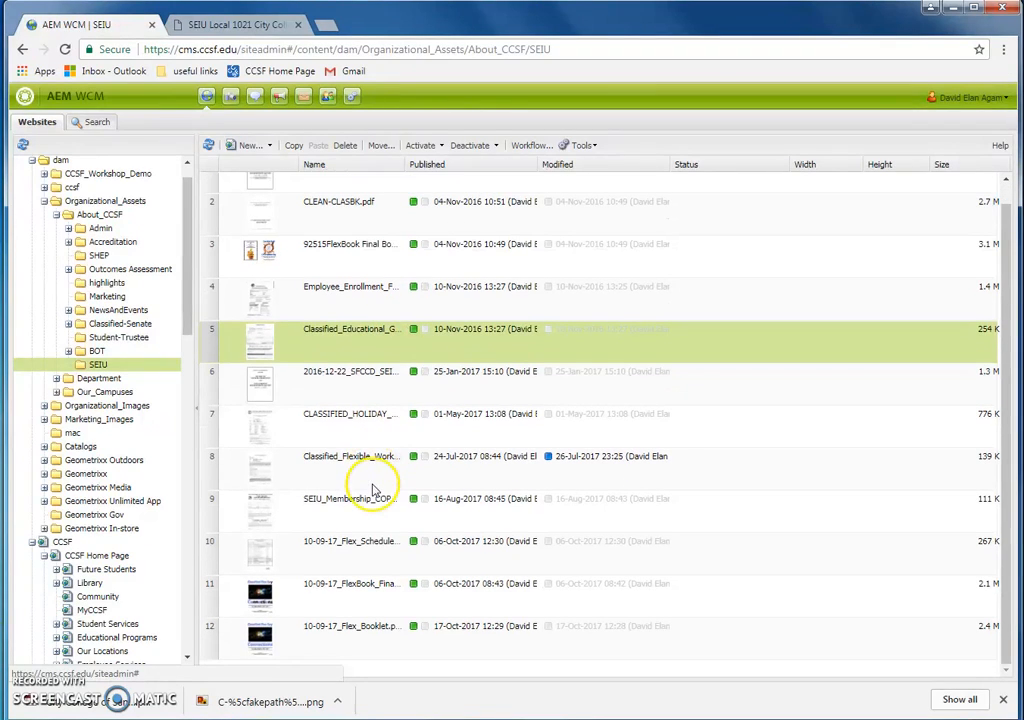
Step: Upload SEIU Locator.png from the desktop to the SEIU assets folder as a new file
left_click(245, 148)
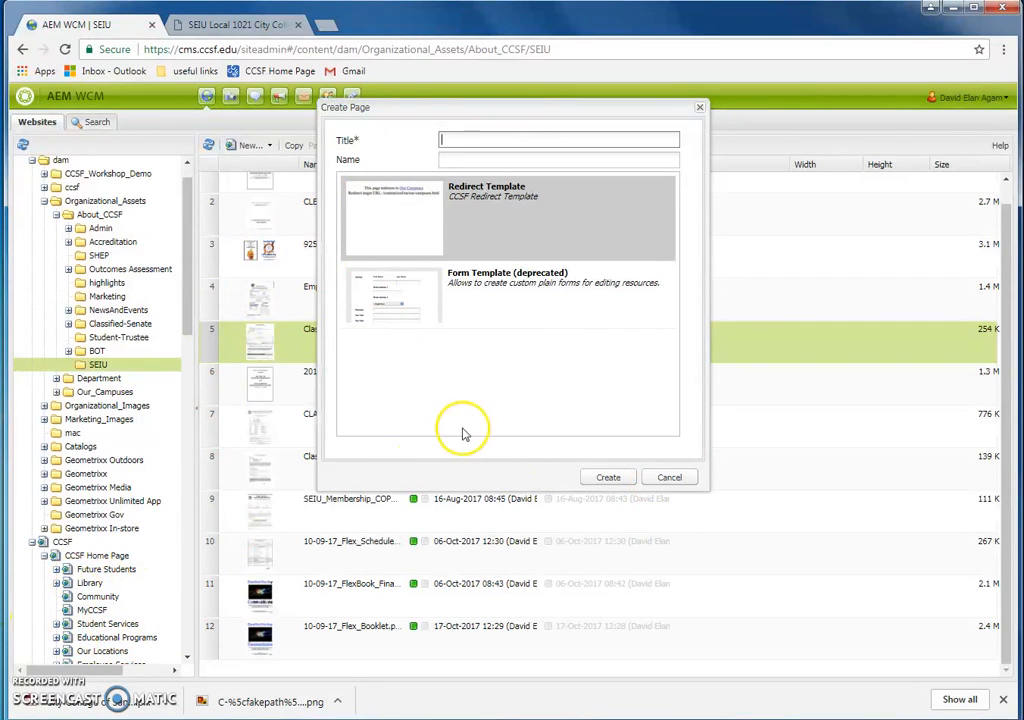
left_click(666, 476)
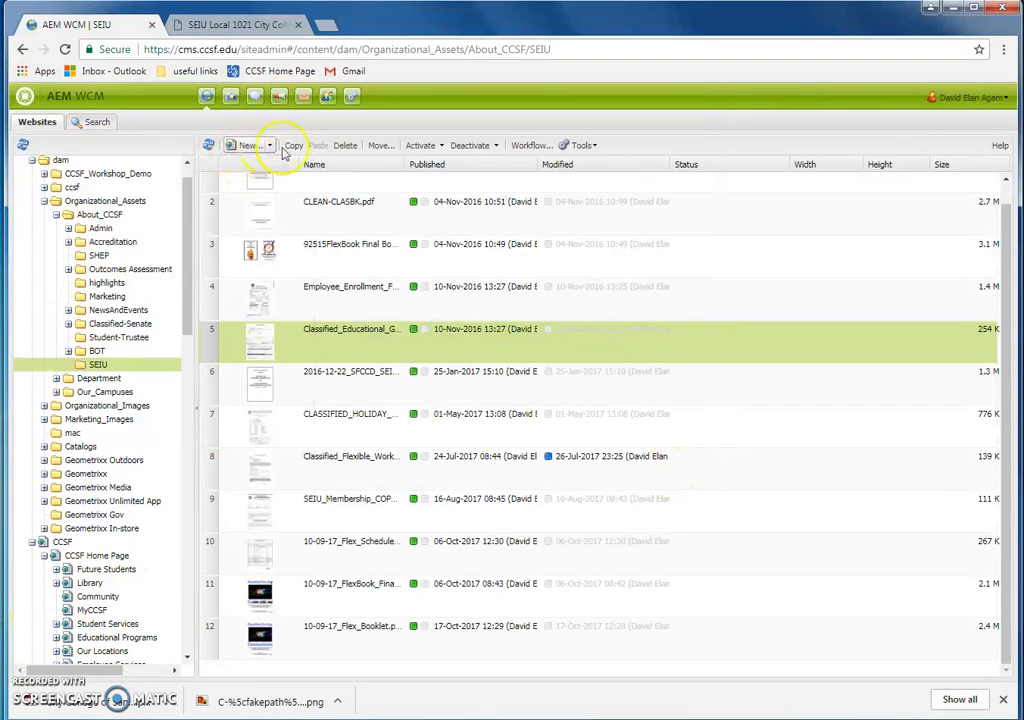
left_click(258, 148)
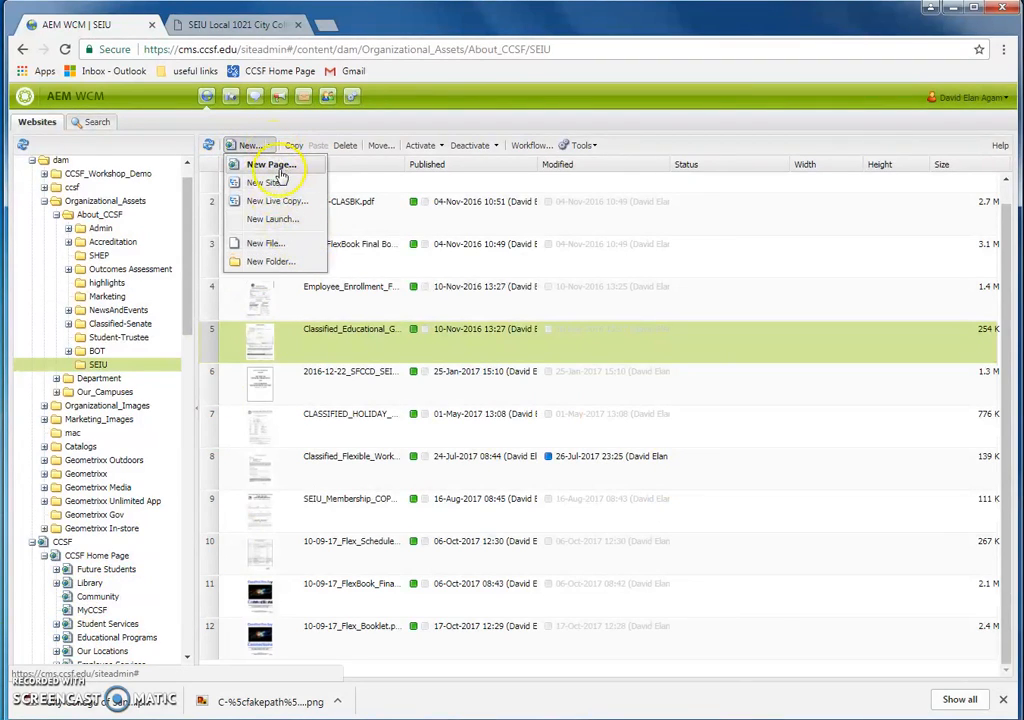
left_click(268, 246)
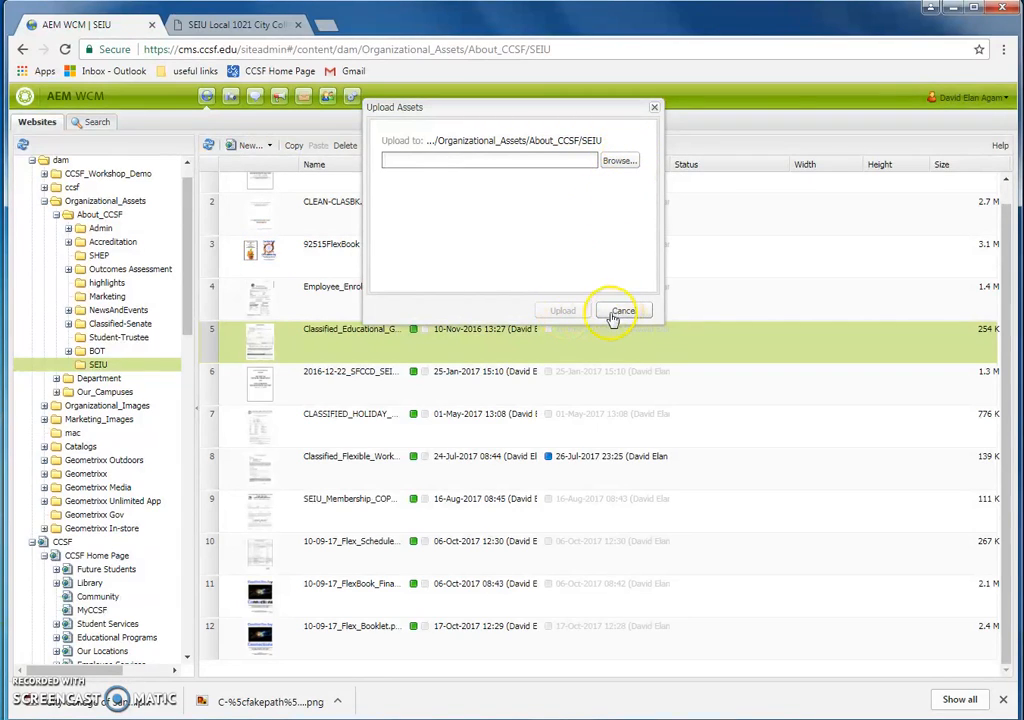
left_click(621, 161)
left_click(612, 192)
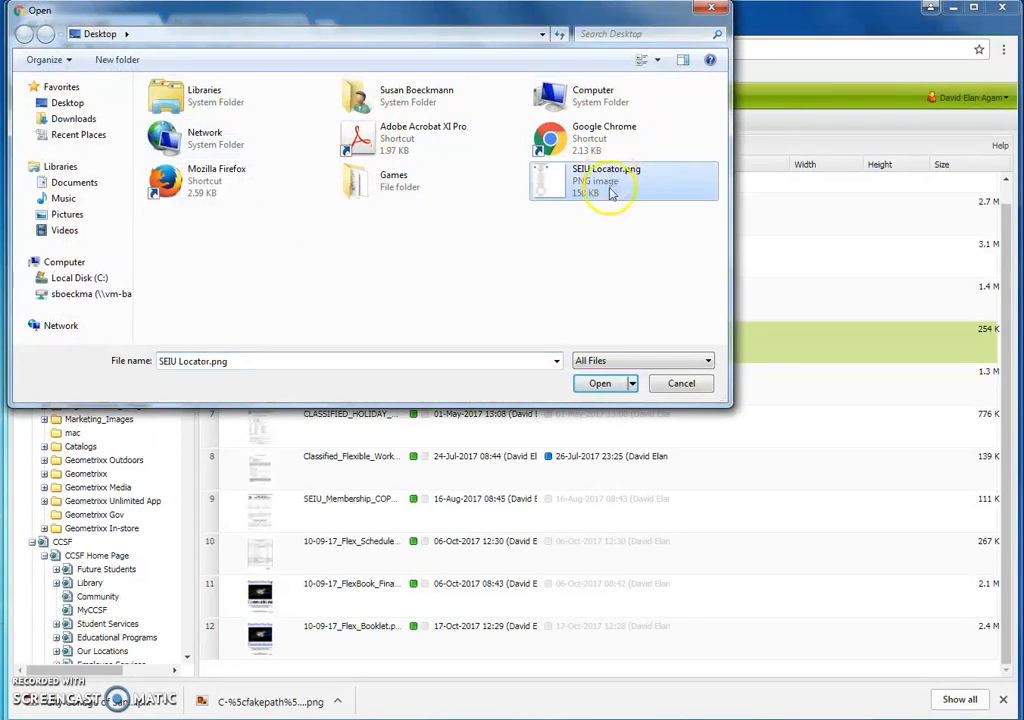
left_click(606, 386)
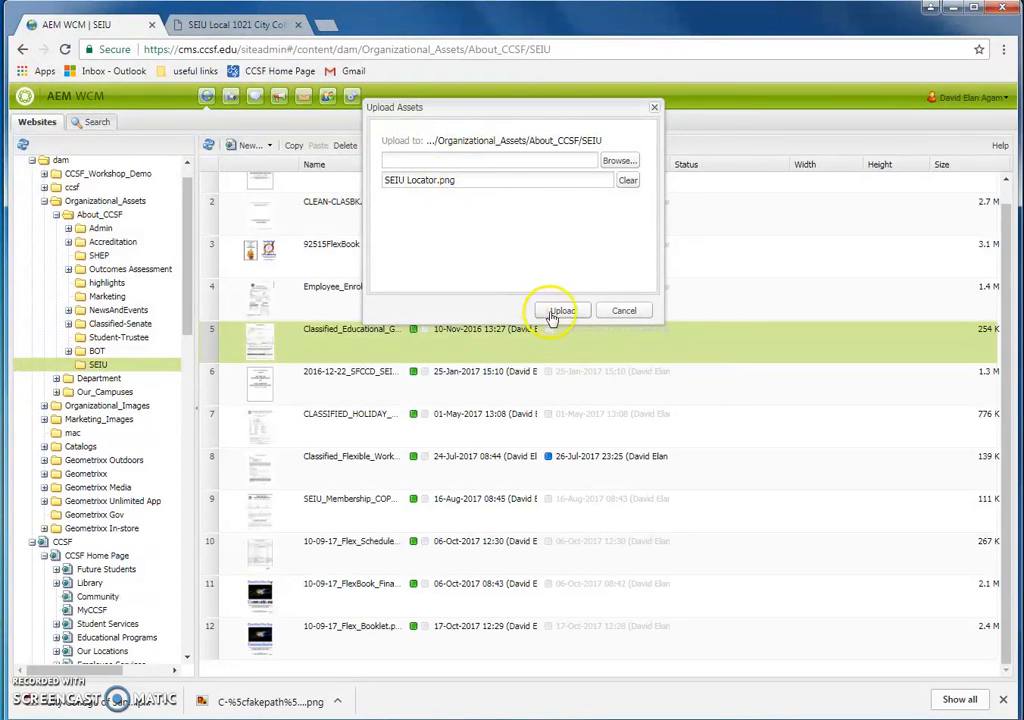
left_click(555, 314)
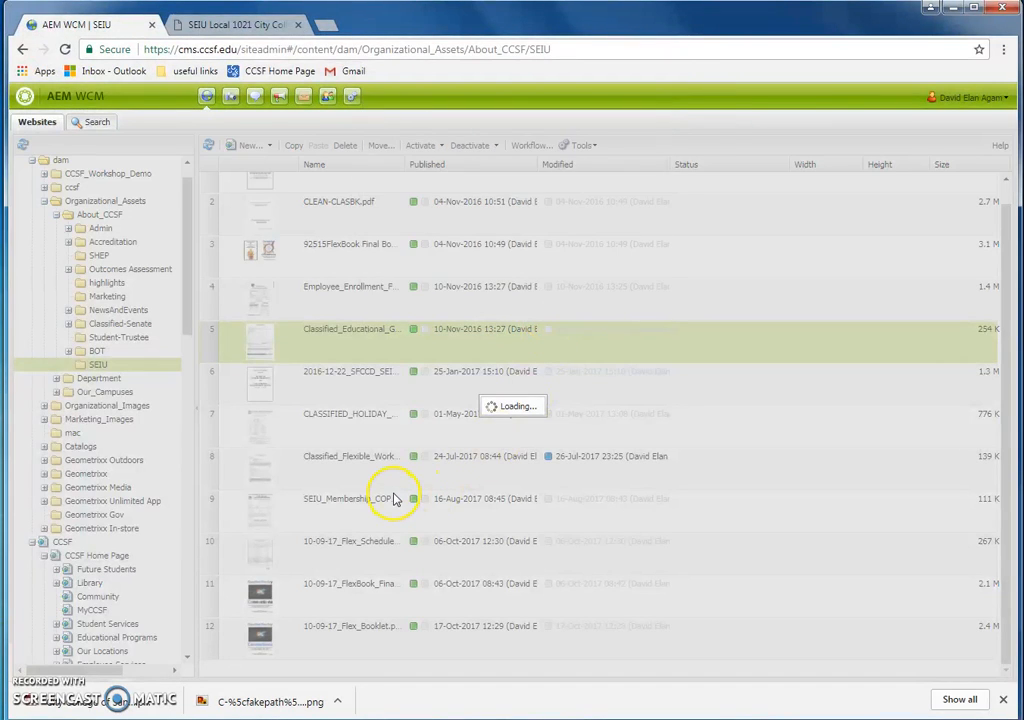
Step: Activate the uploaded SEIU Locator.png in the SEIU assets folder
scroll(395, 499, "down", 2)
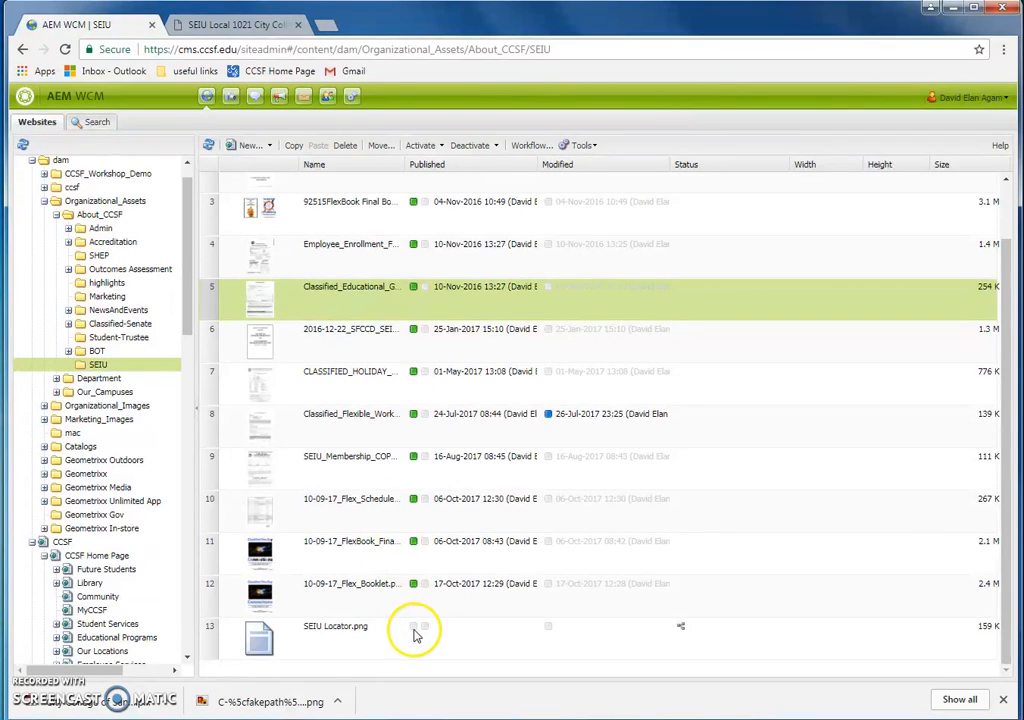
left_click(402, 643)
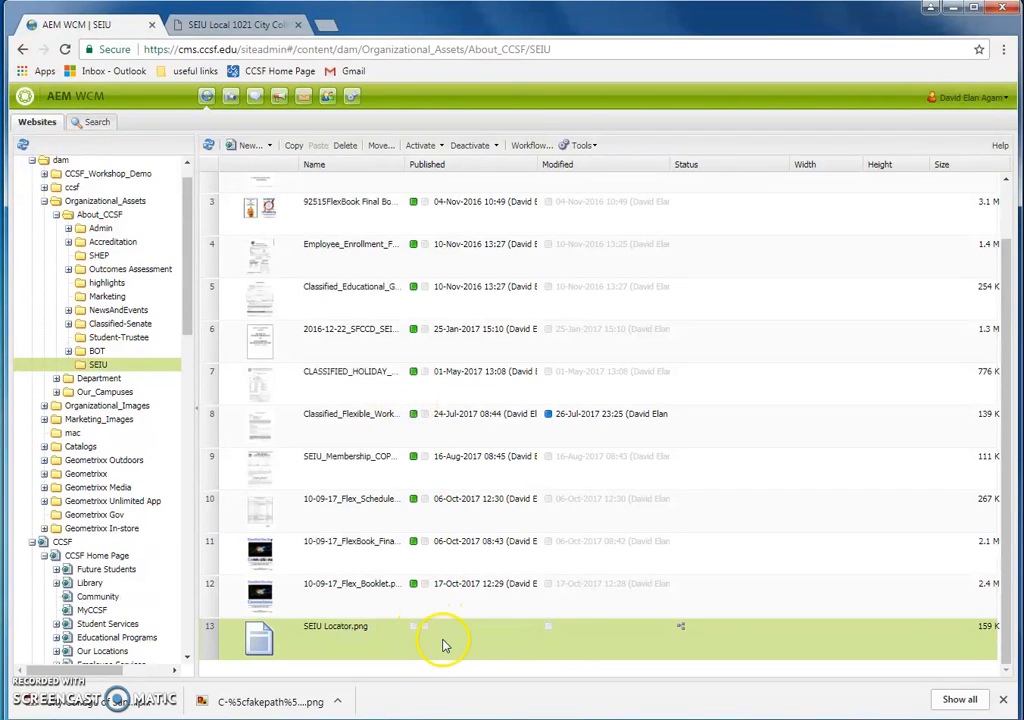
left_click(425, 147)
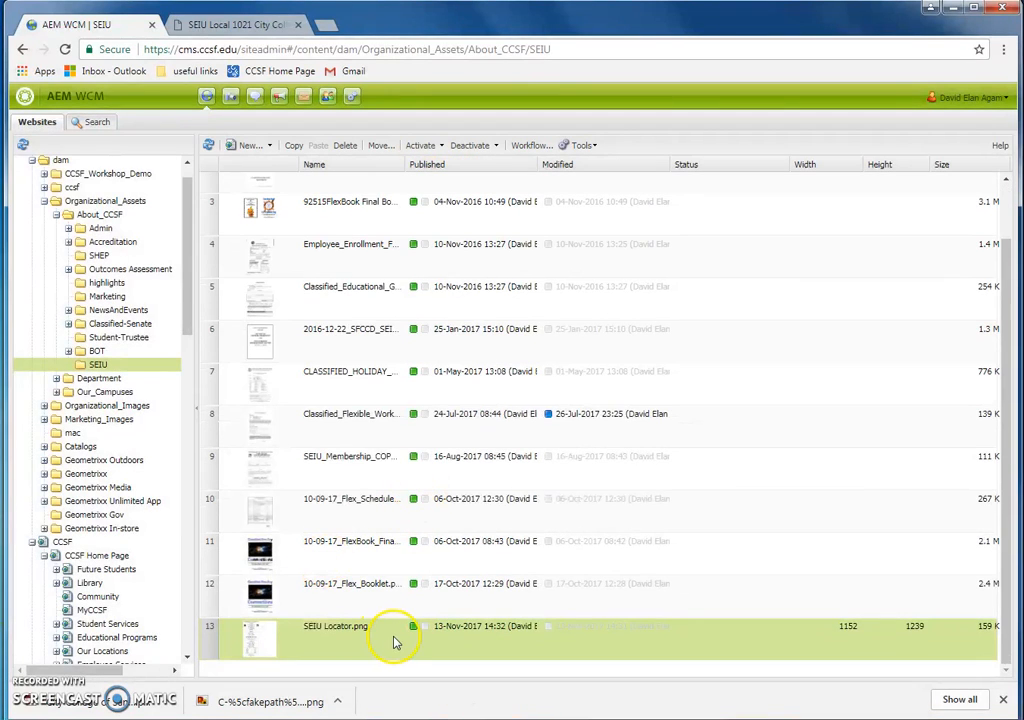
Step: Deactivate SEIU Locator.png in the SEIU assets folder and check its published status
left_click(463, 147)
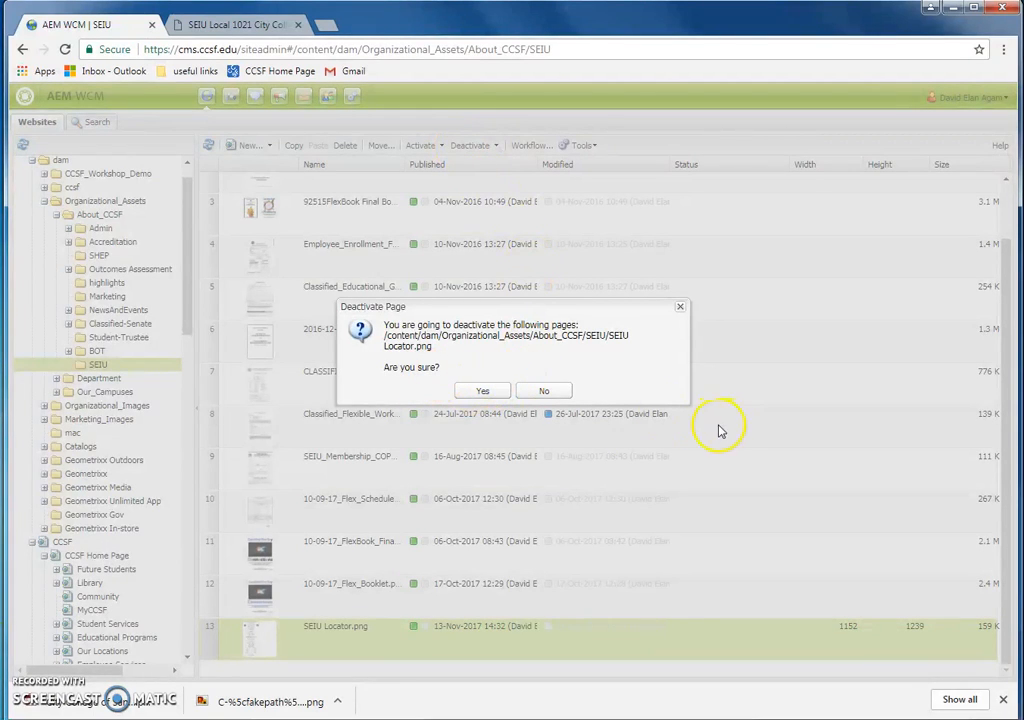
left_click(484, 391)
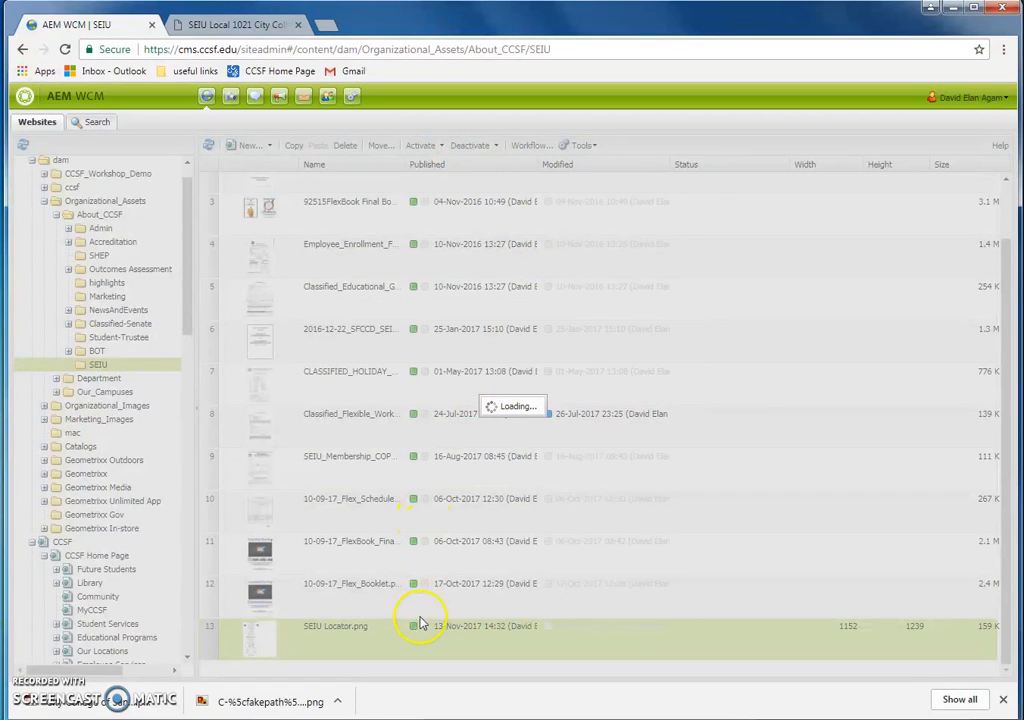
scroll(417, 591, "down", 2)
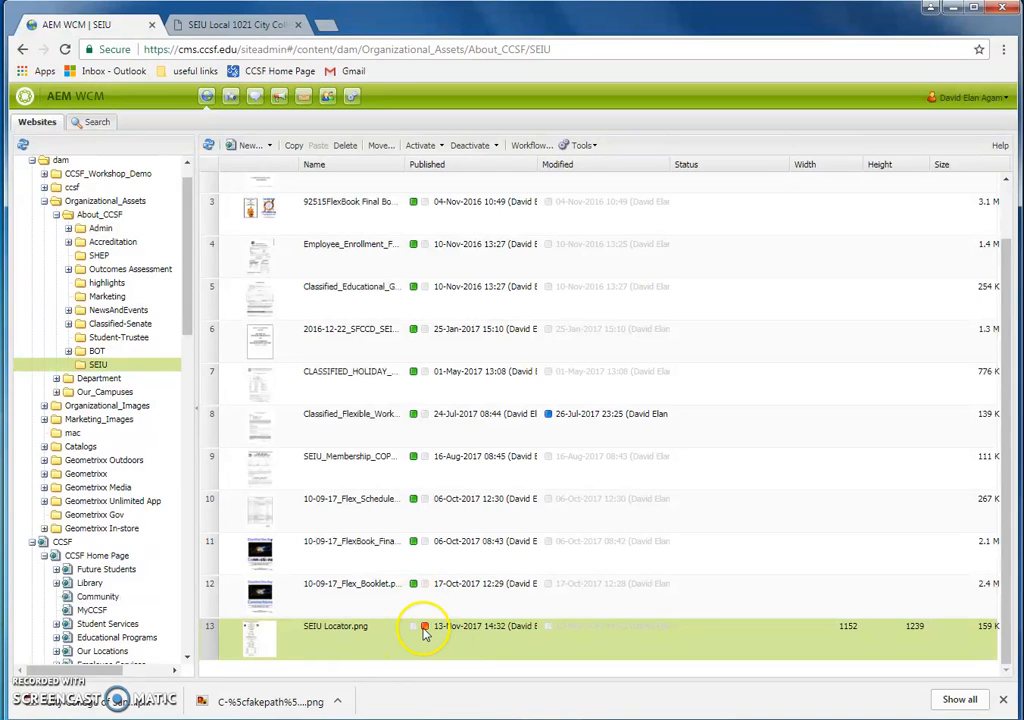
Step: Delete SEIU Locator.png from the SEIU assets folder and check the remaining file list
left_click(350, 145)
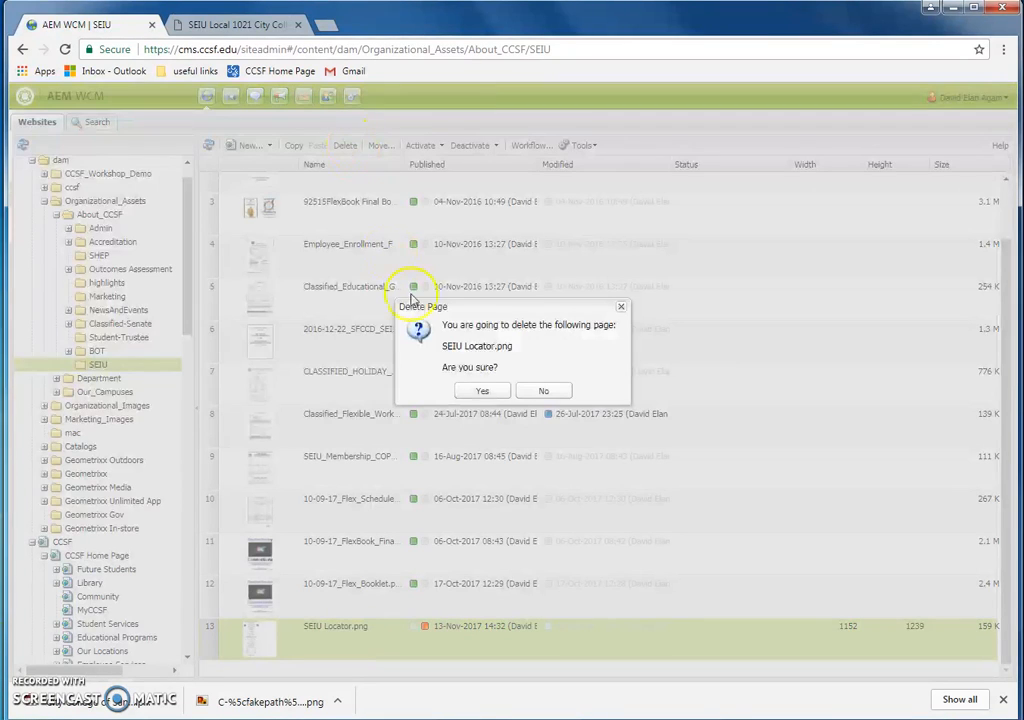
left_click(484, 391)
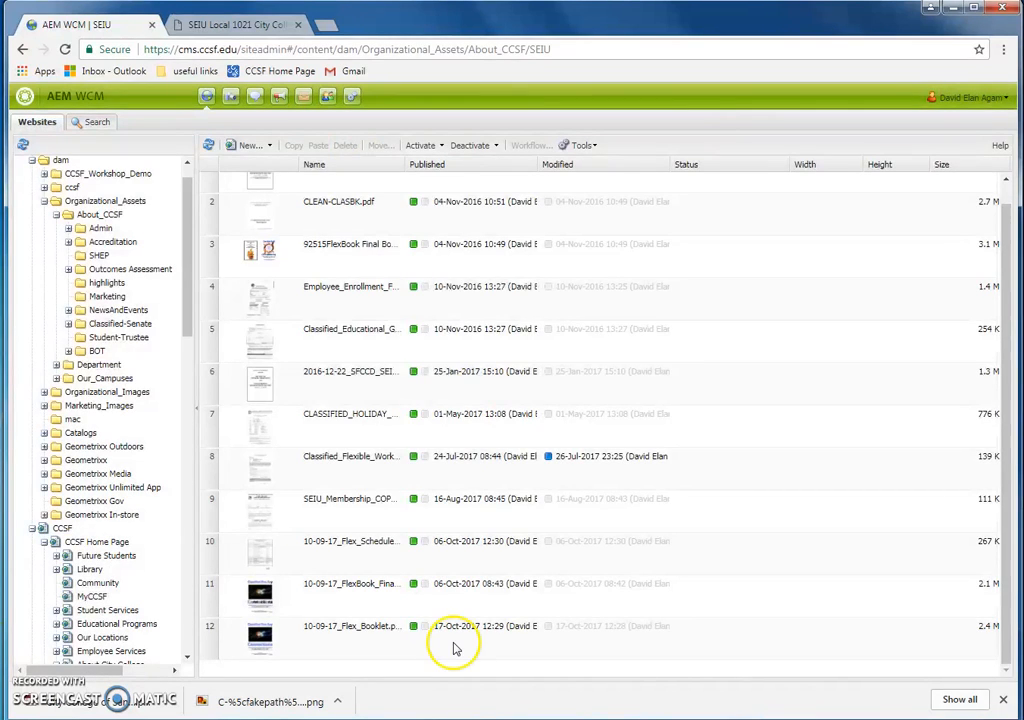
scroll(330, 497, "up", 1)
scroll(380, 530, "down", 1)
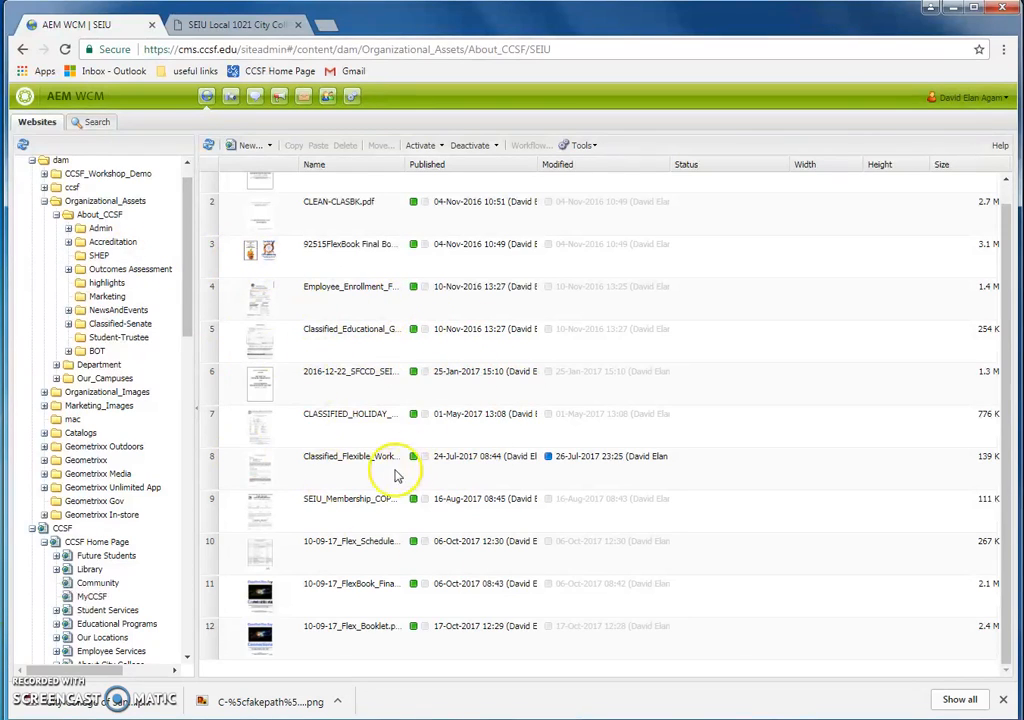
Step: Switch to the SEIU Local 1021 page and open its "Forms, Documents, and Links" text component for editing
left_click(220, 24)
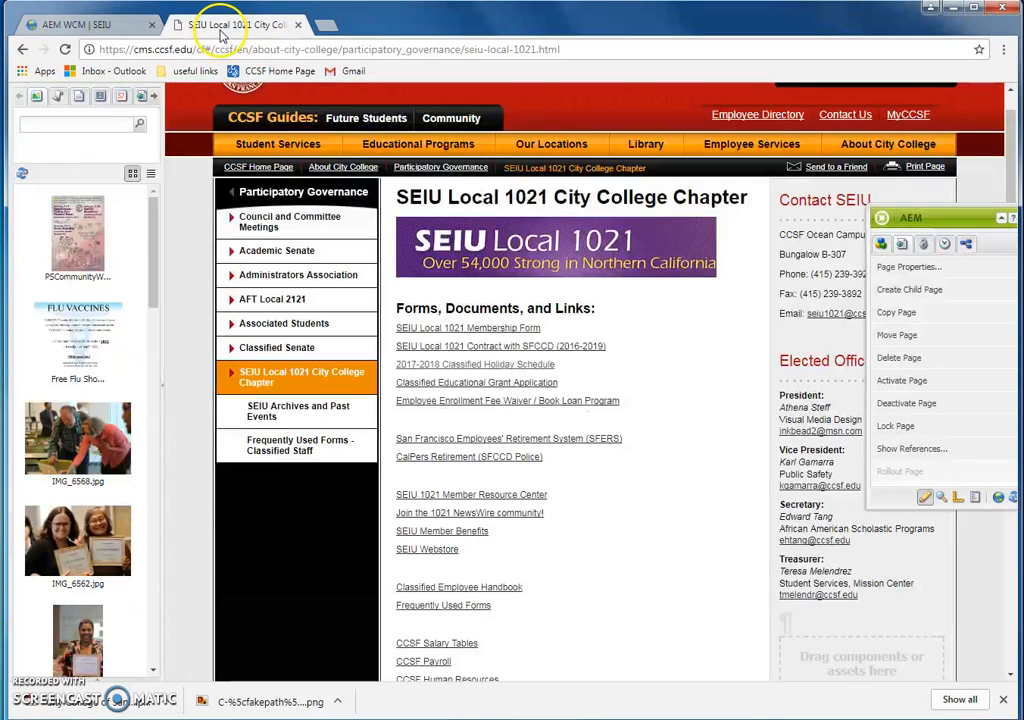
right_click(661, 344)
left_click(672, 350)
scroll(560, 420, "up", 3)
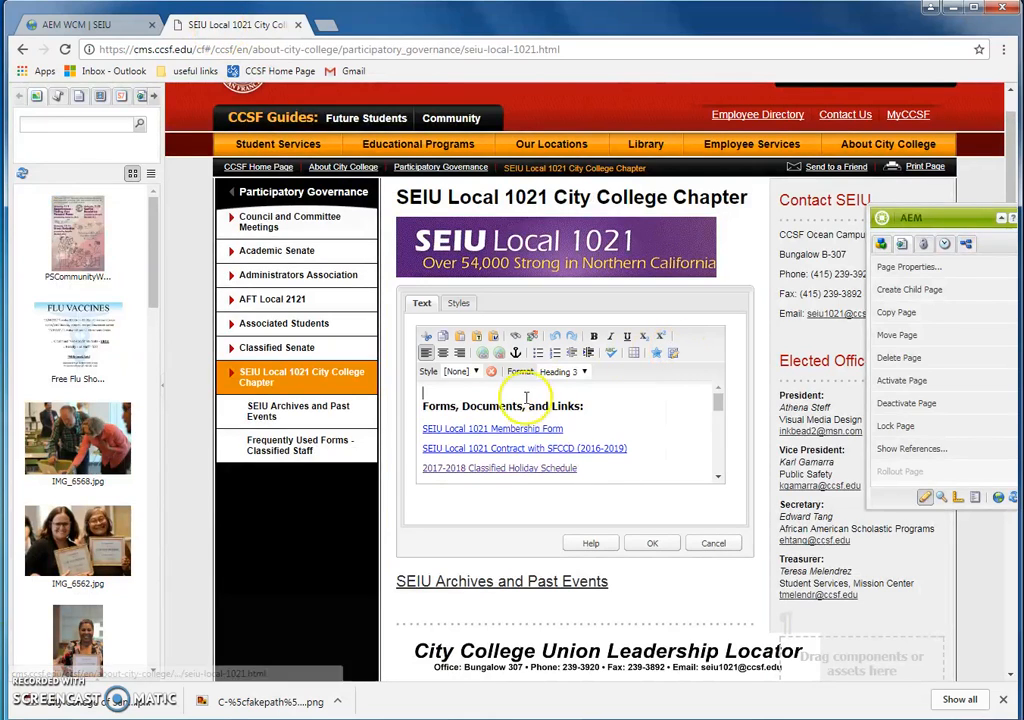
Step: Inspect the hyperlink target of "SEIU Local 1021 Membership Form" in the path browser, and close the text component without saving
left_click_drag(565, 428, 407, 433)
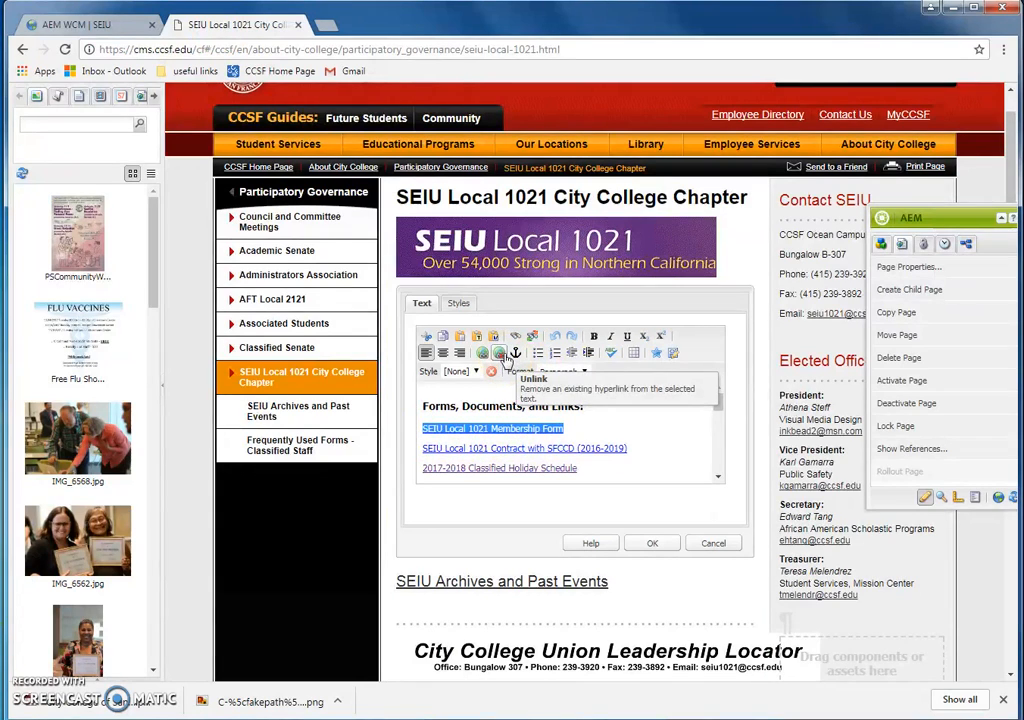
left_click(484, 355)
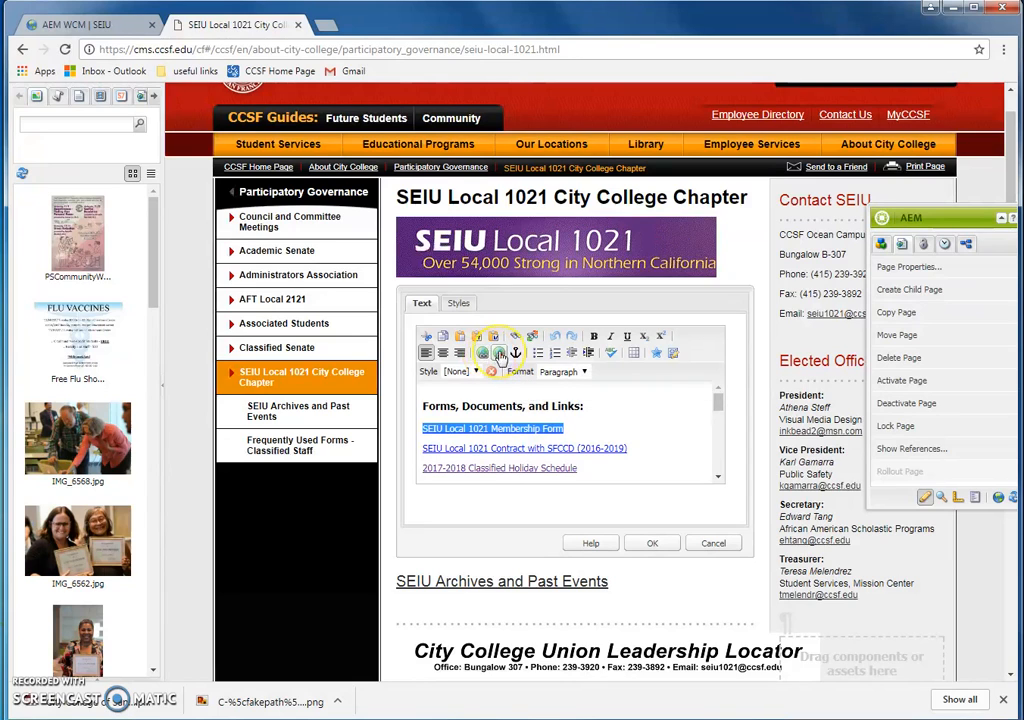
left_click(487, 357)
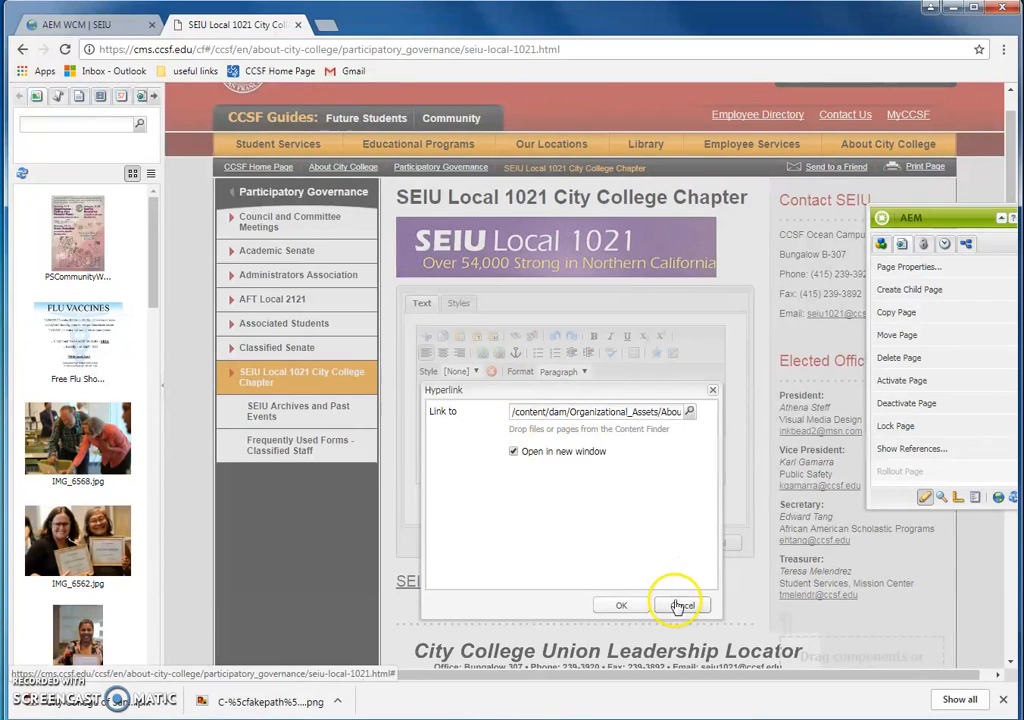
left_click(691, 413)
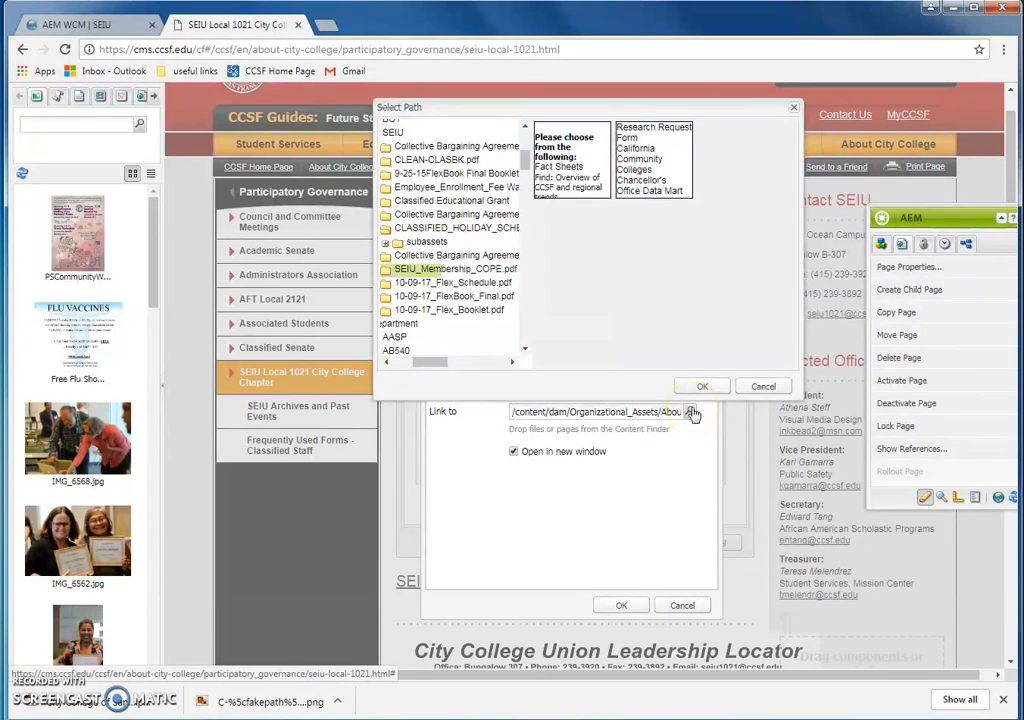
left_click_drag(443, 361, 437, 367)
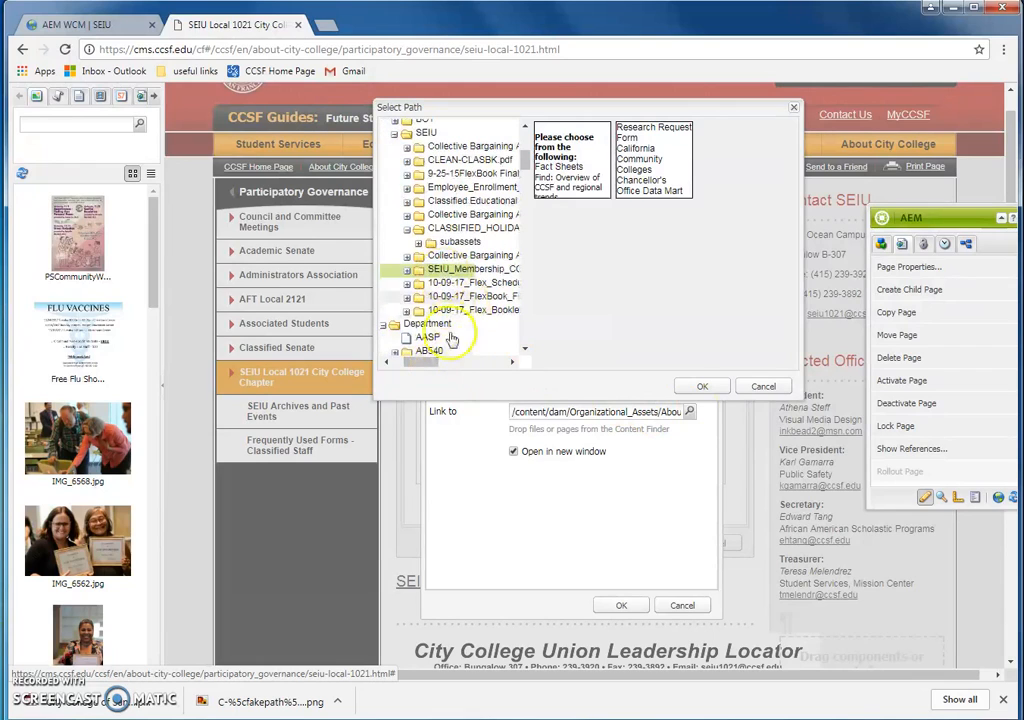
left_click(753, 388)
left_click(665, 612)
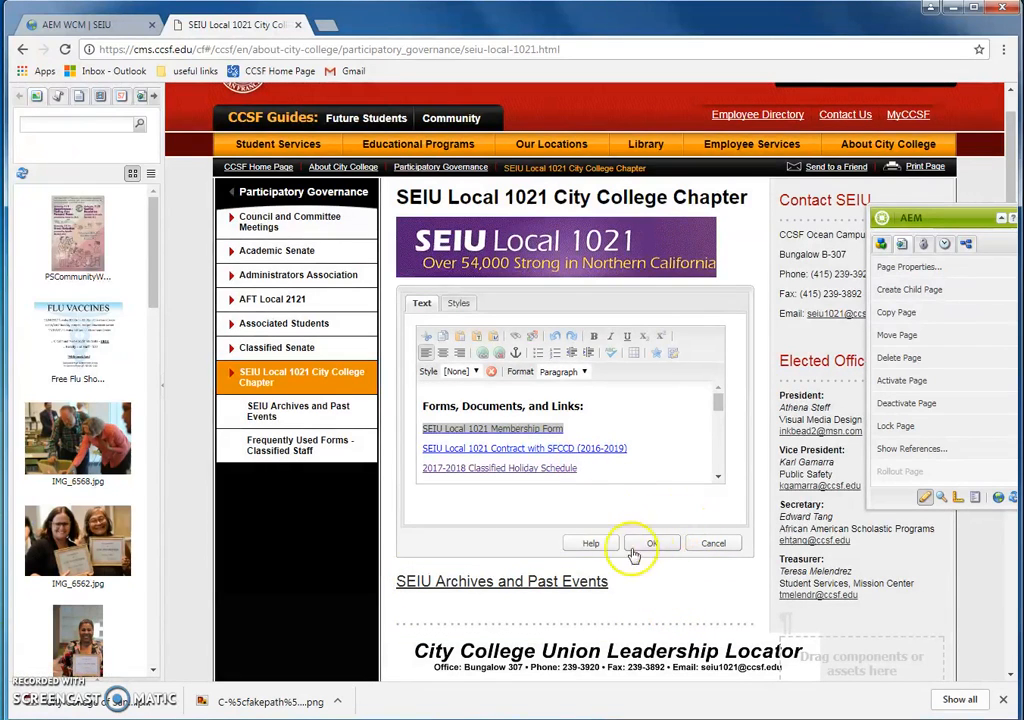
left_click(713, 544)
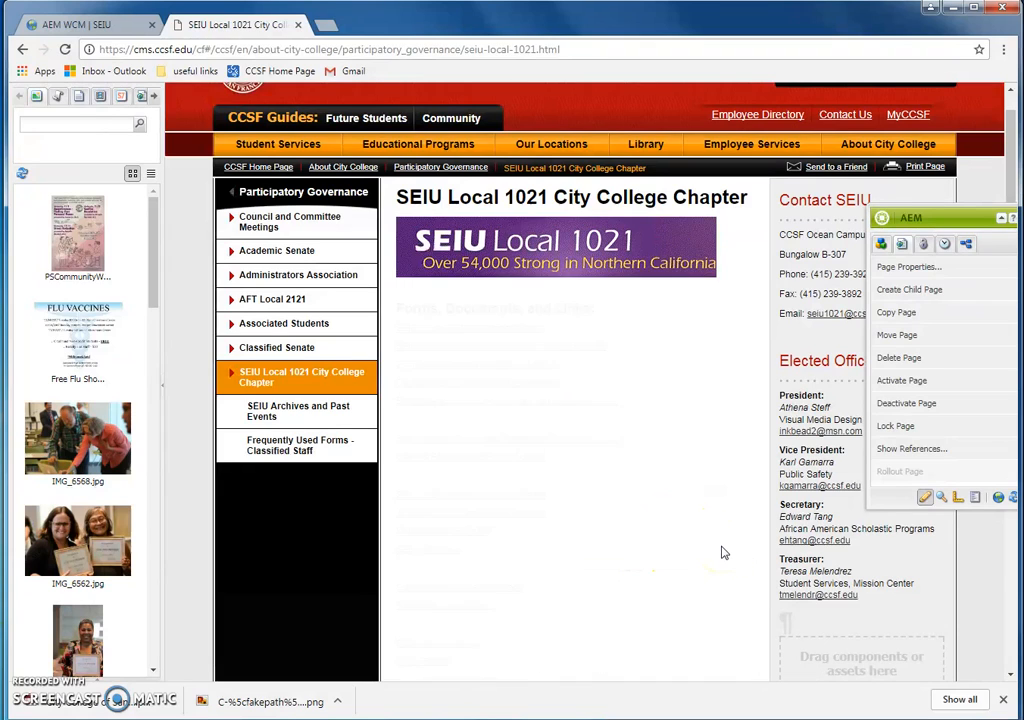
Step: Try unlinking "SEIU Local 1021 Membership Form" in the "Forms, Documents, and Links" text component, and discard the edit
right_click(630, 326)
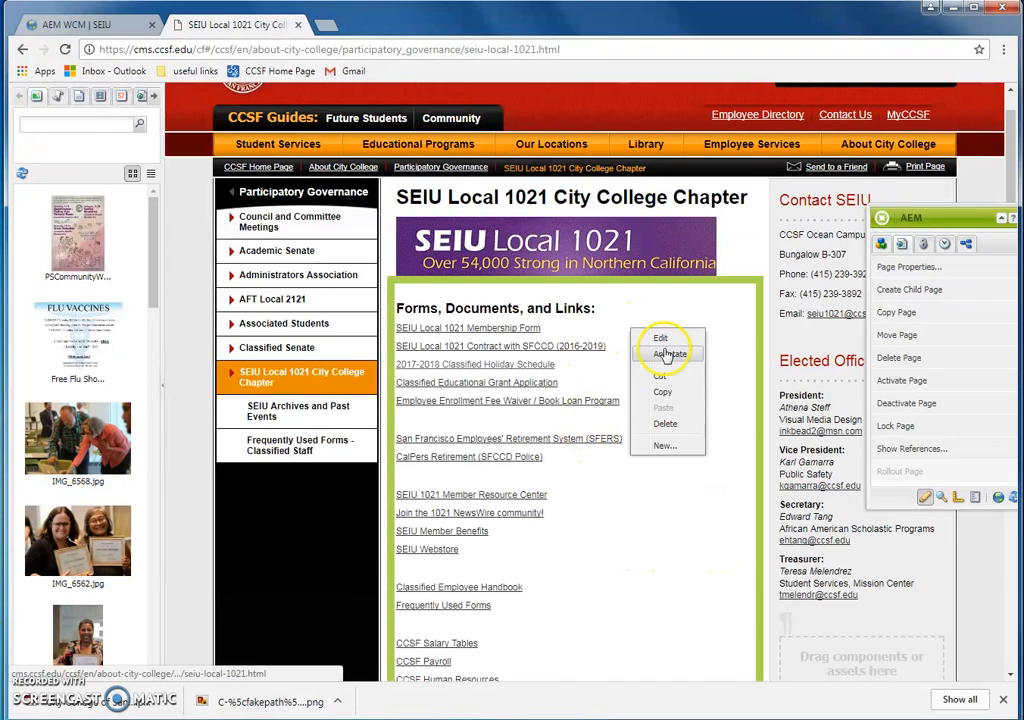
left_click(662, 341)
left_click_drag(570, 443, 407, 444)
left_click(577, 431)
left_click(541, 427)
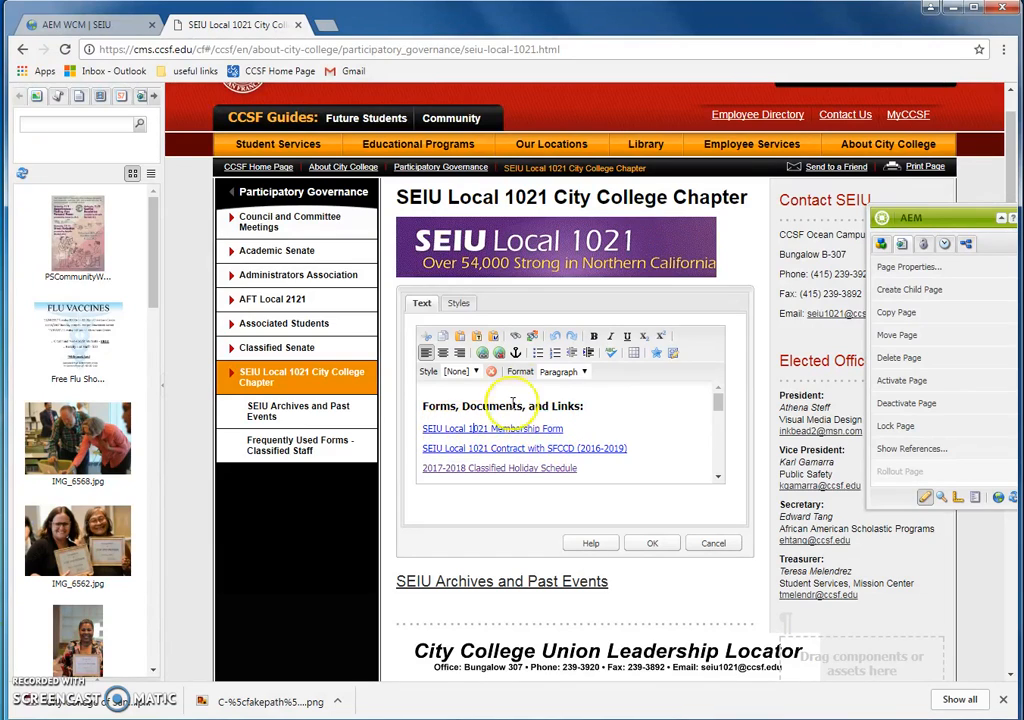
left_click(499, 354)
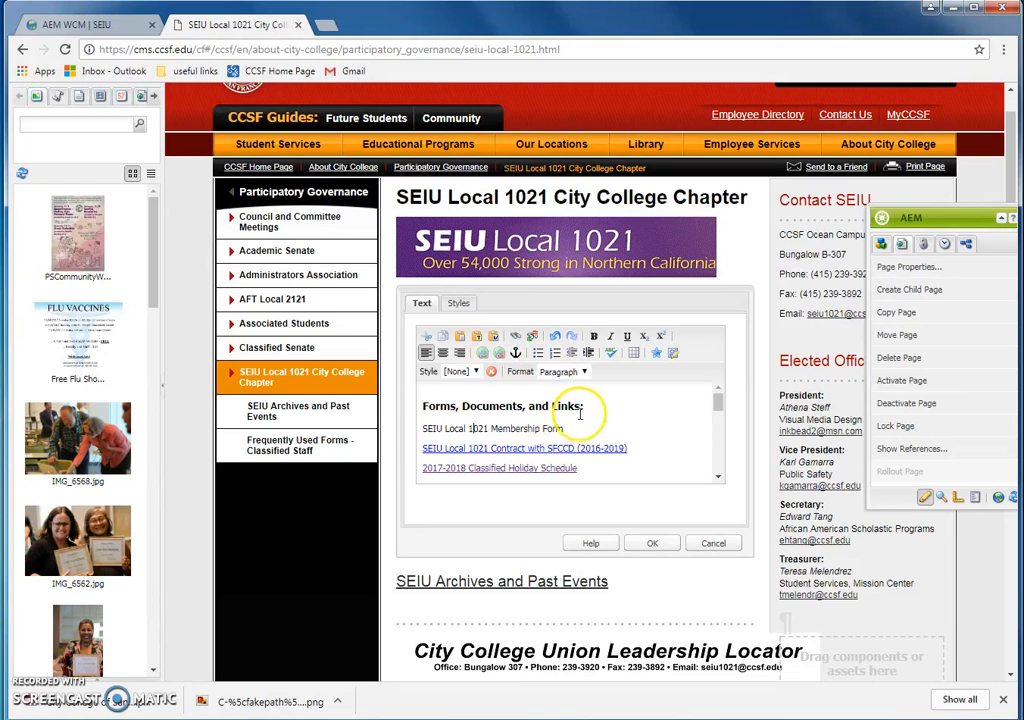
left_click(697, 549)
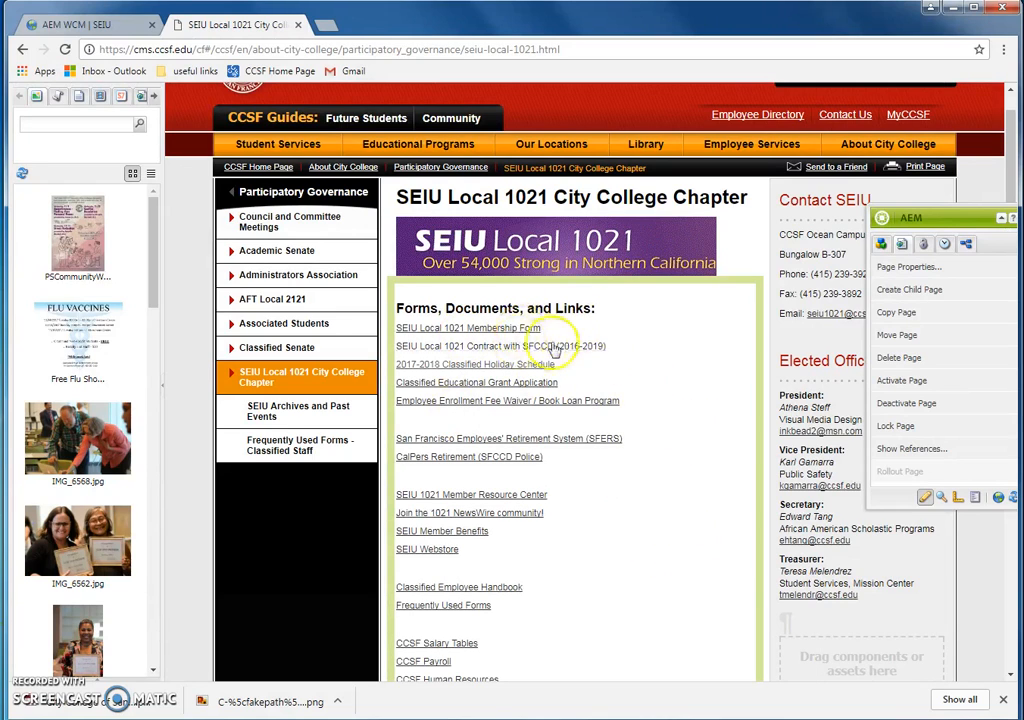
right_click(592, 338)
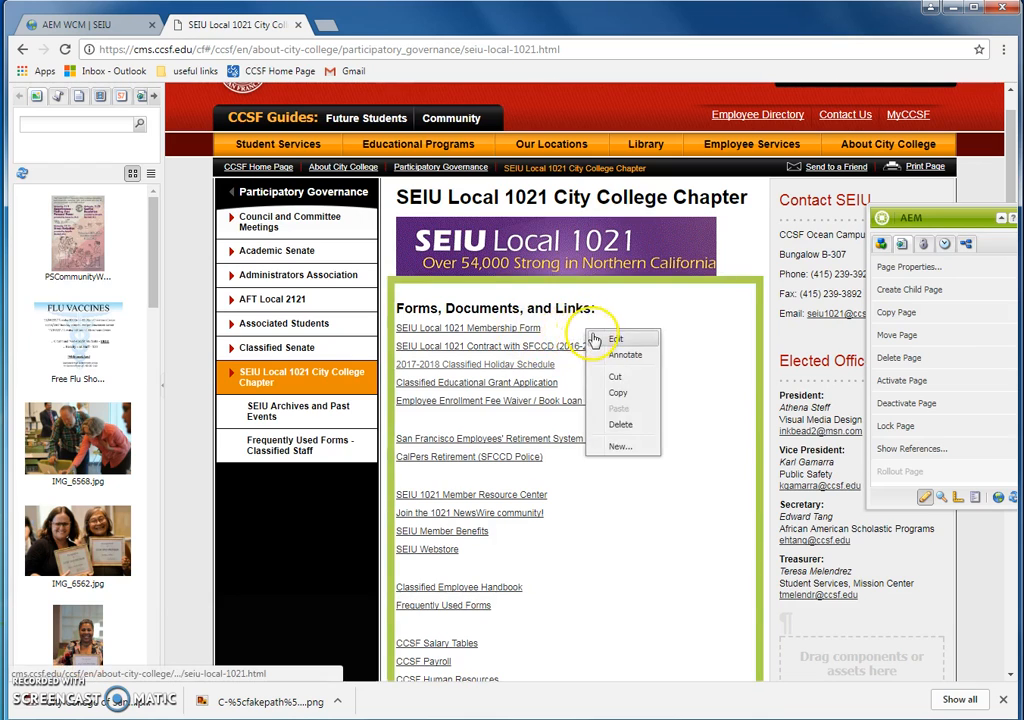
left_click(614, 339)
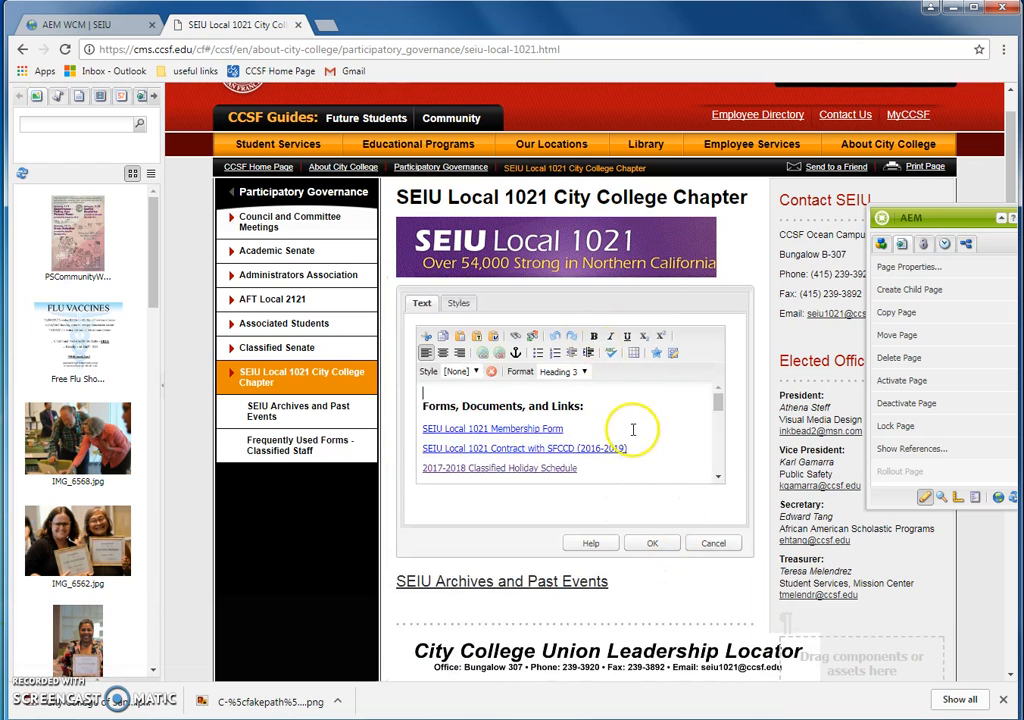
left_click(713, 544)
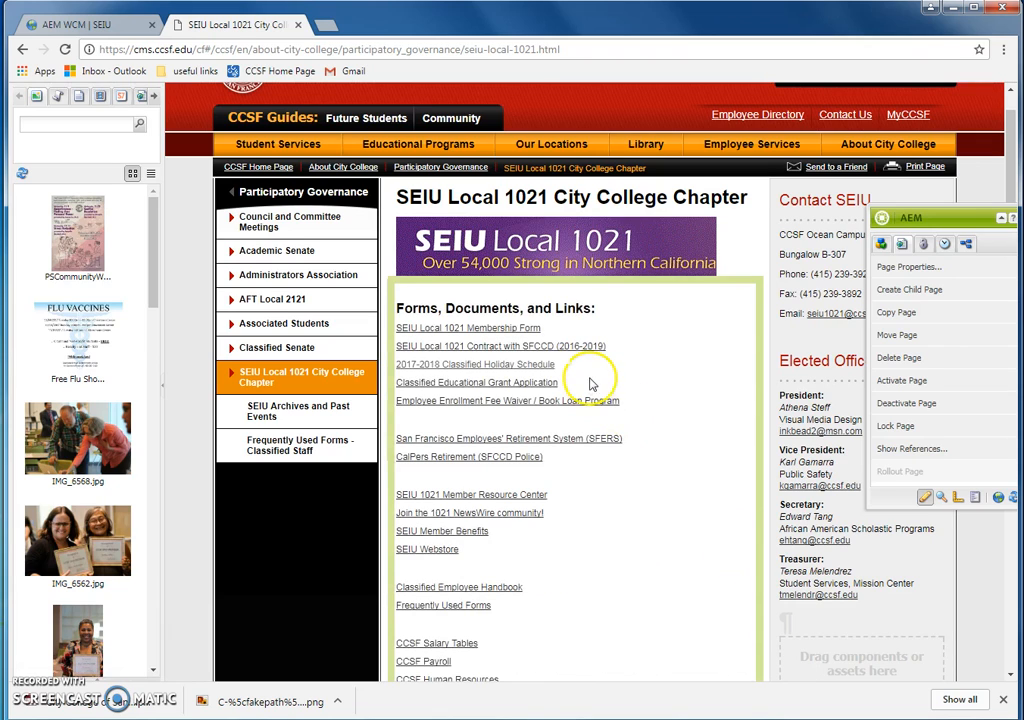
Step: Add a CCSF Image component directly above the City College Union Leadership Locator image on the page
scroll(682, 468, "down", 5)
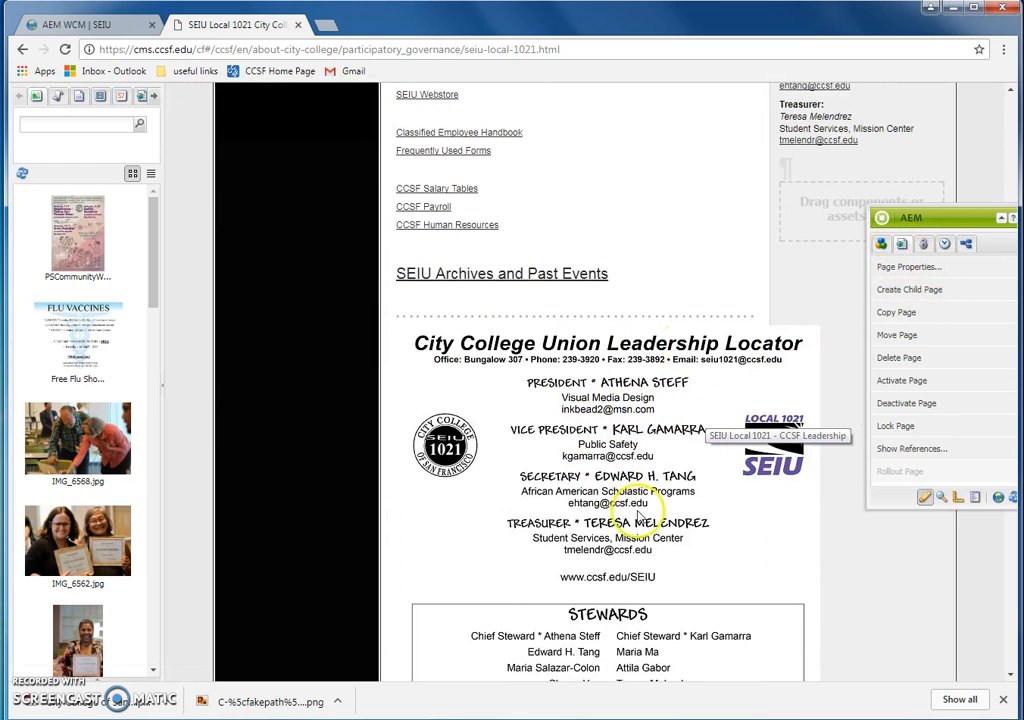
left_click(881, 244)
left_click(890, 467)
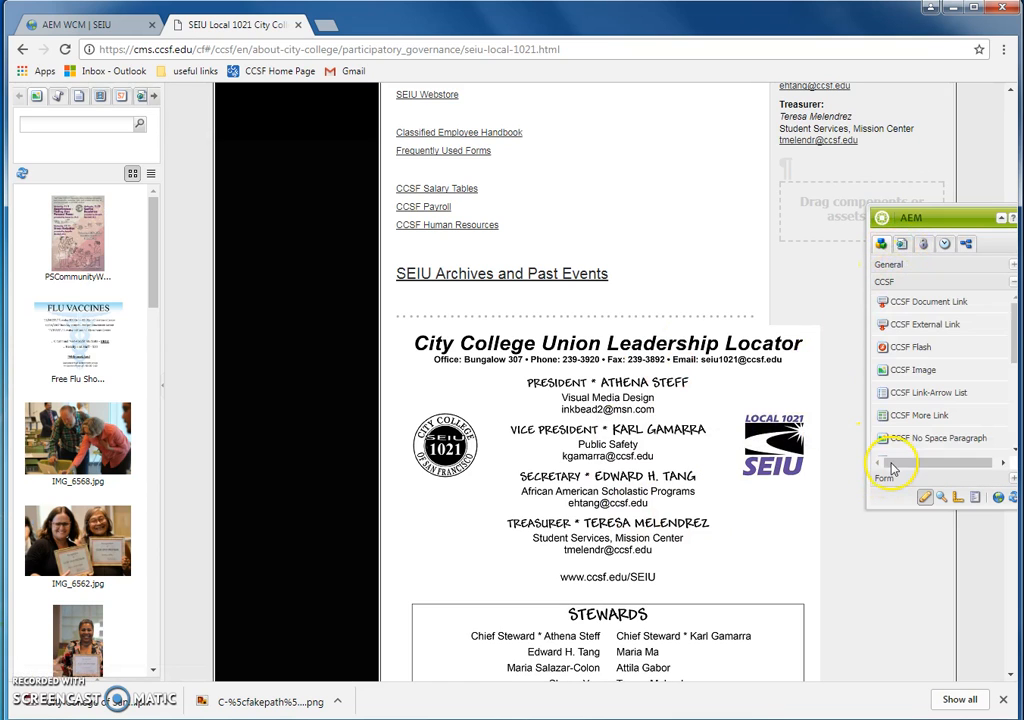
scroll(995, 392, "down", 3)
scroll(968, 386, "up", 3)
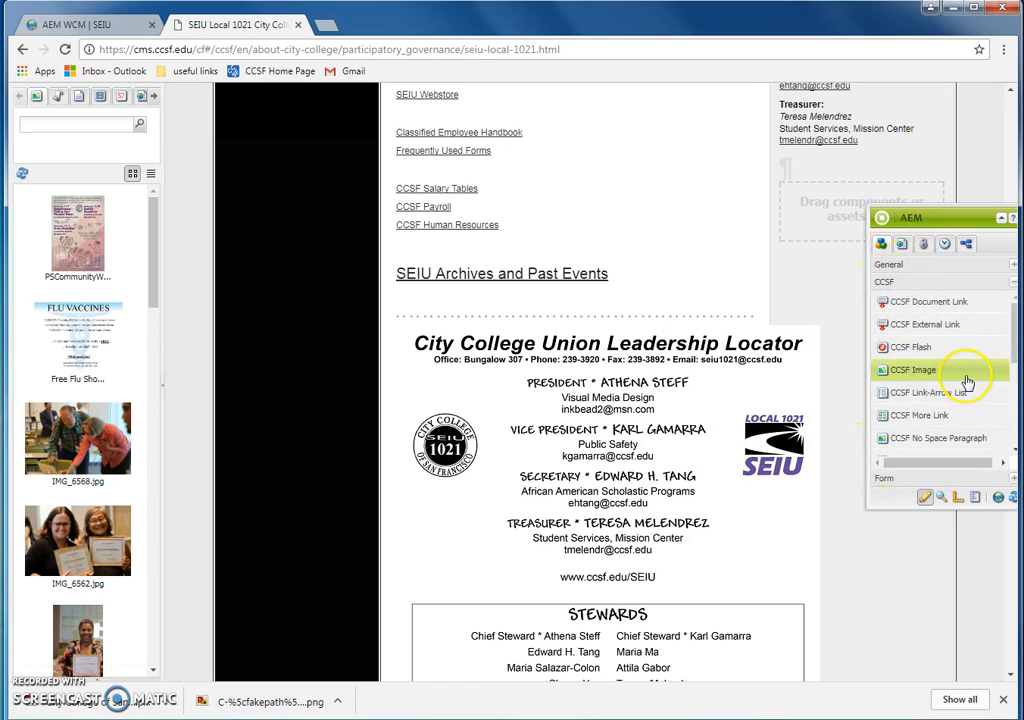
left_click_drag(913, 370, 515, 360)
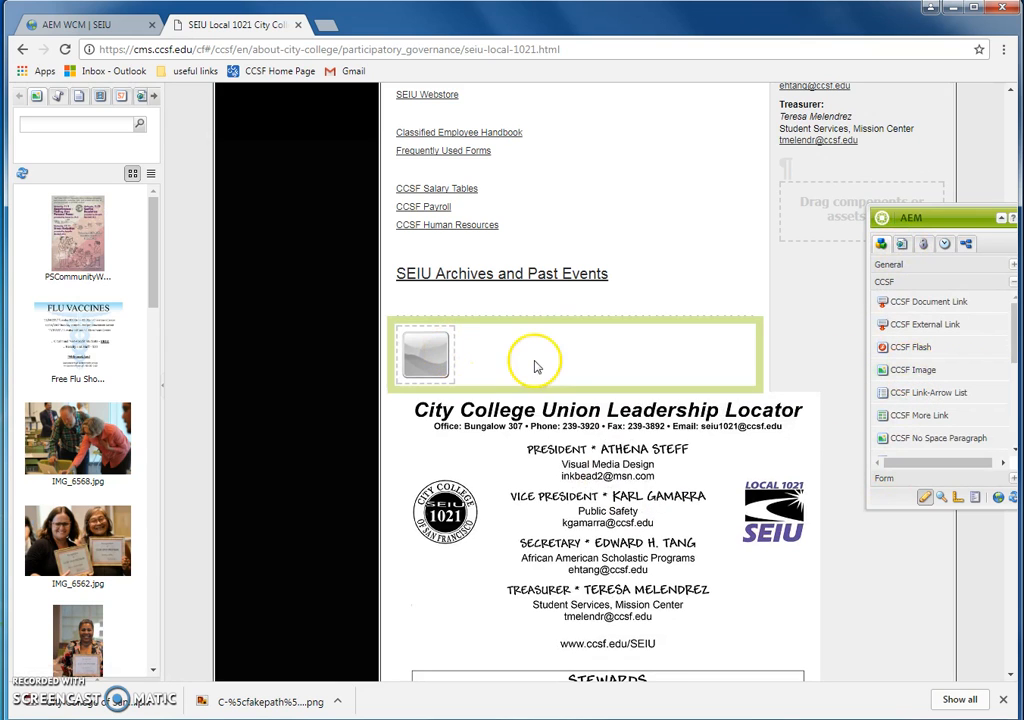
Step: Open the new image component for editing and set its Image Title to "SEIU Locator Leadership Test Image"
right_click(504, 350)
left_click(530, 357)
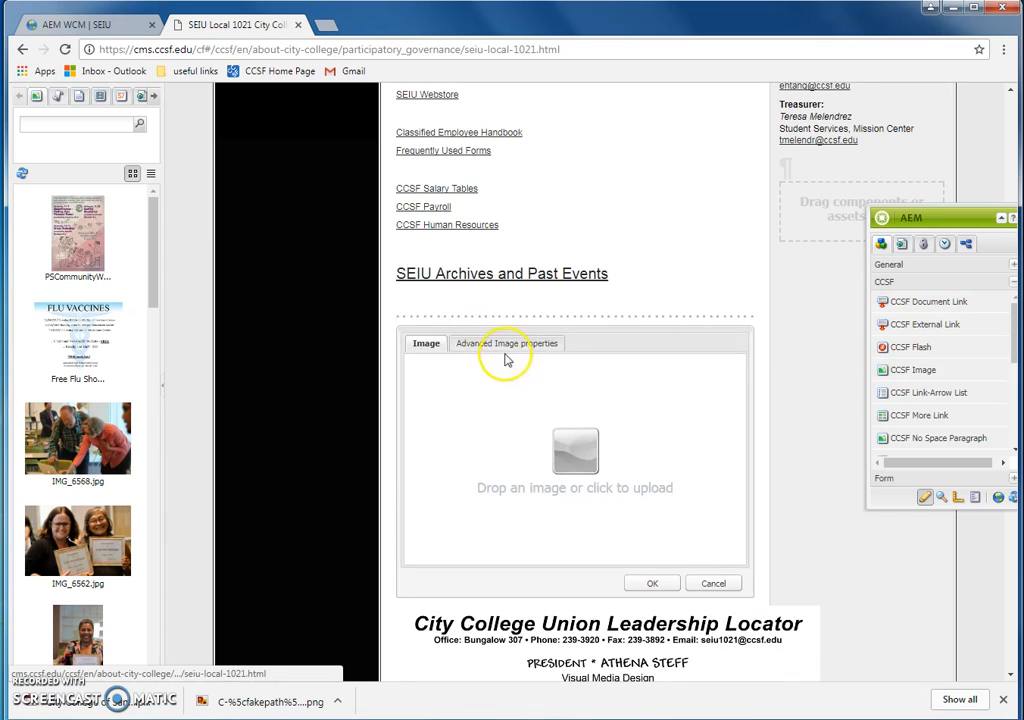
left_click(508, 345)
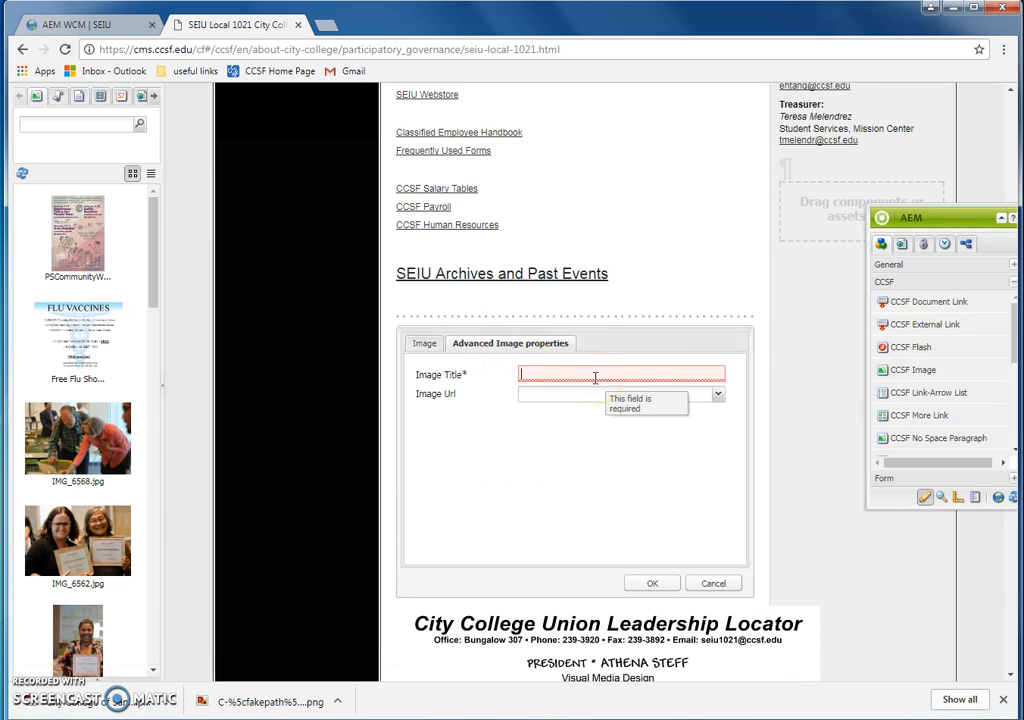
left_click(595, 377)
type("SEIU Lo")
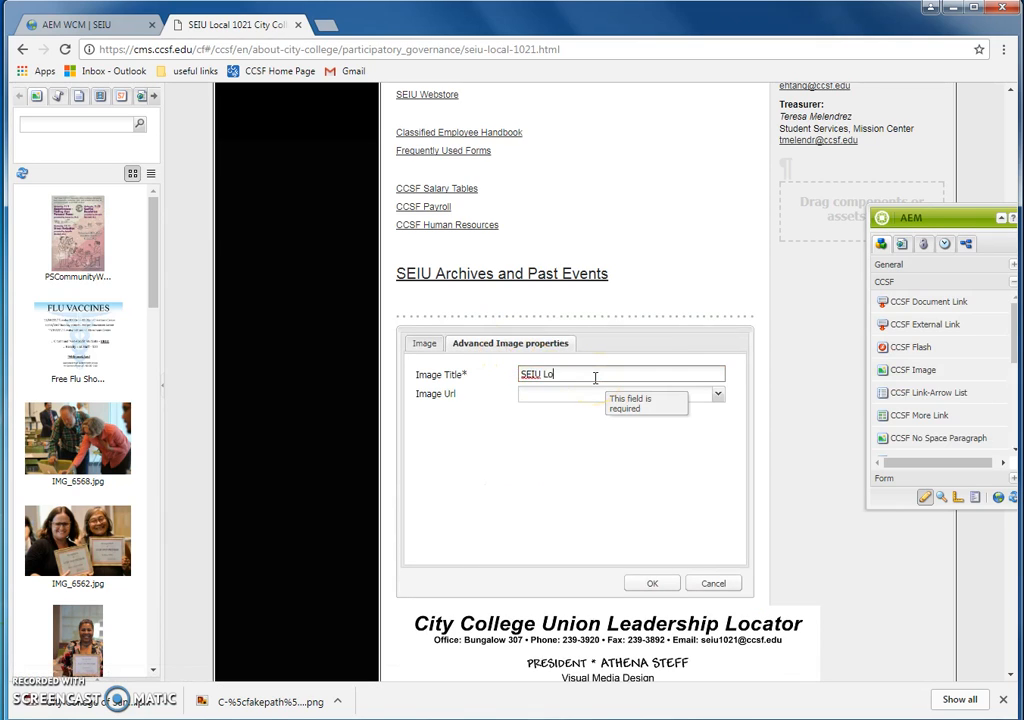
type("cator Leadership Test Image")
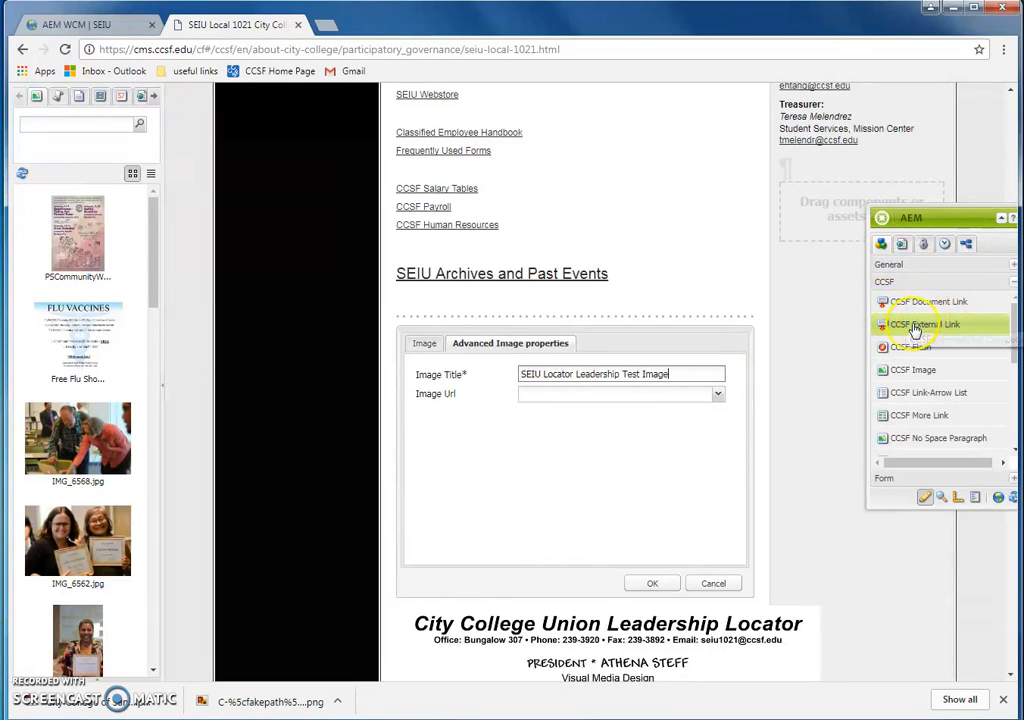
left_click(106, 26)
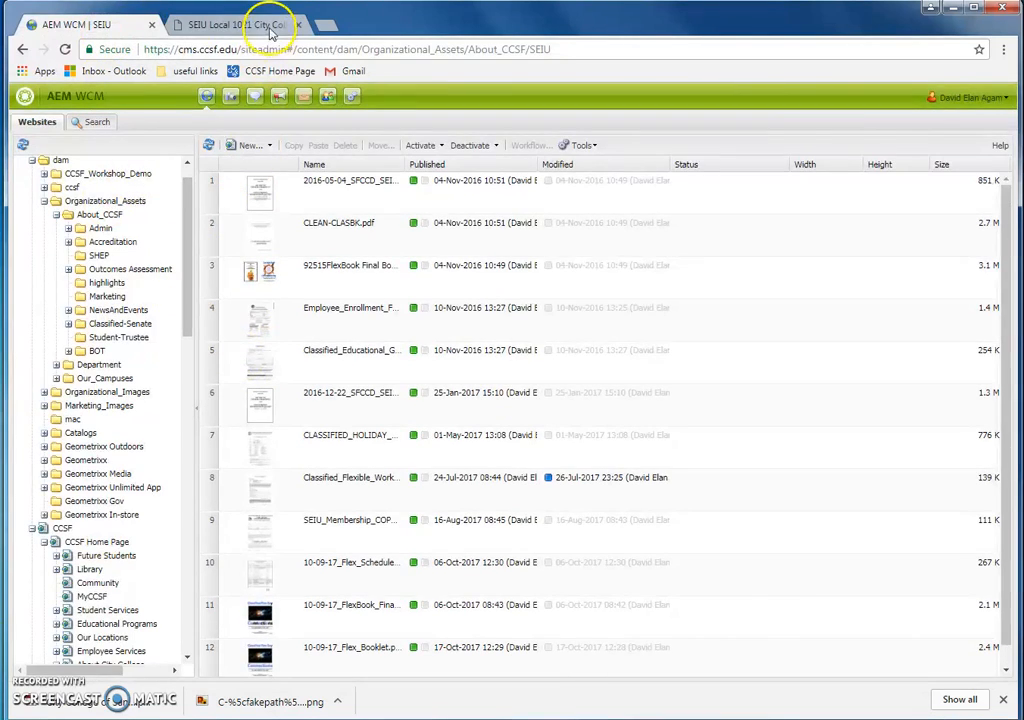
left_click(262, 26)
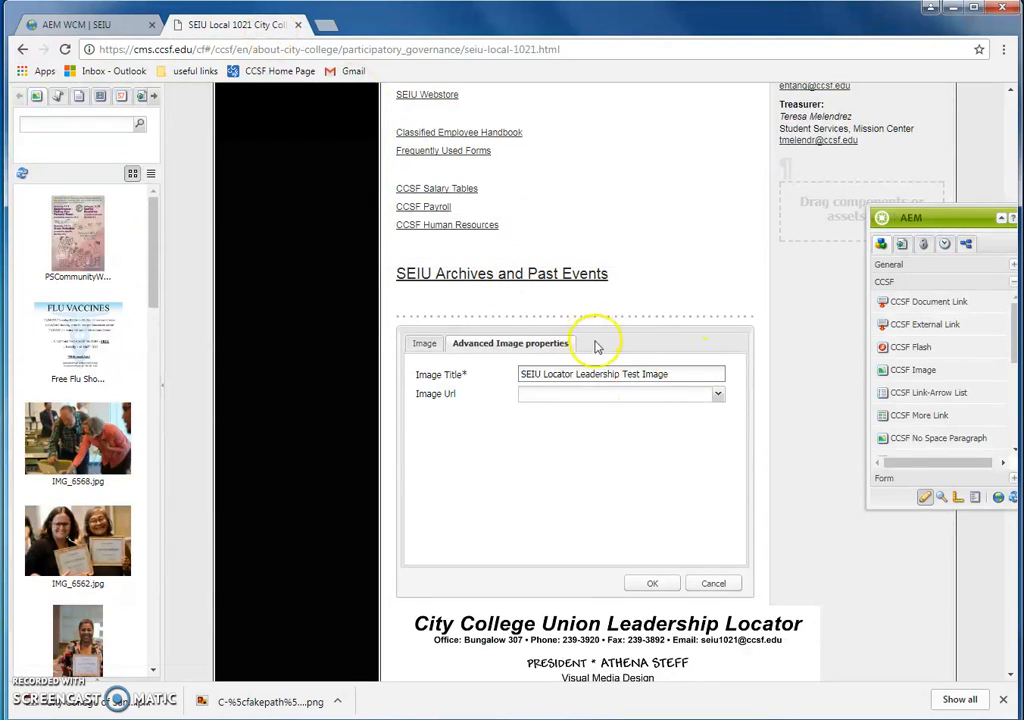
scroll(525, 340, "up", 2)
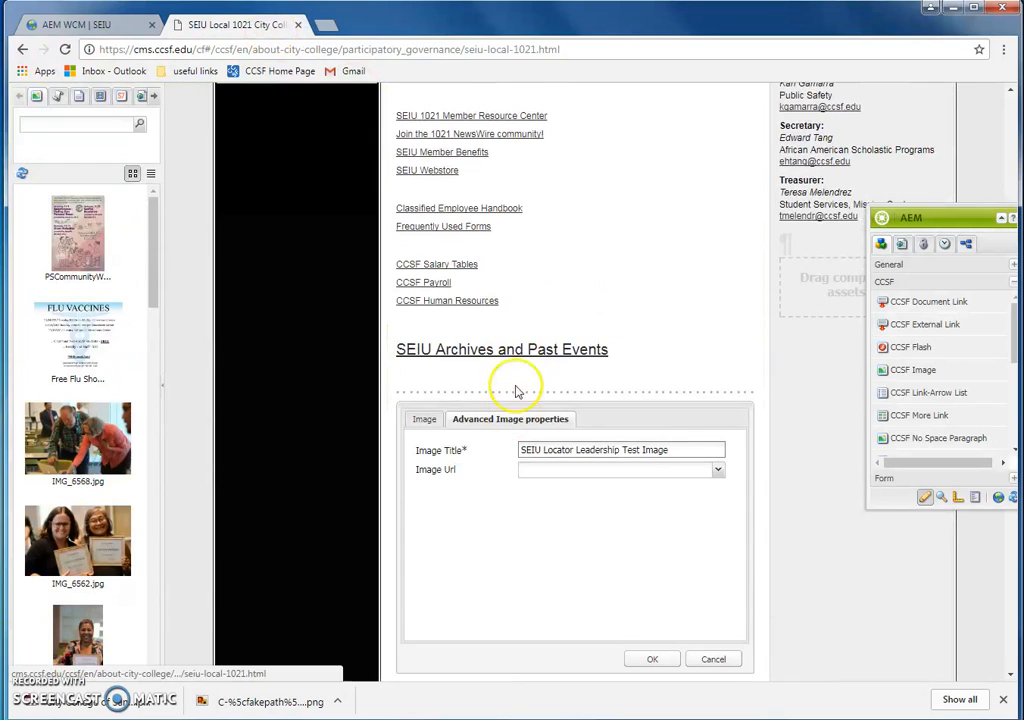
scroll(557, 289, "up", 2)
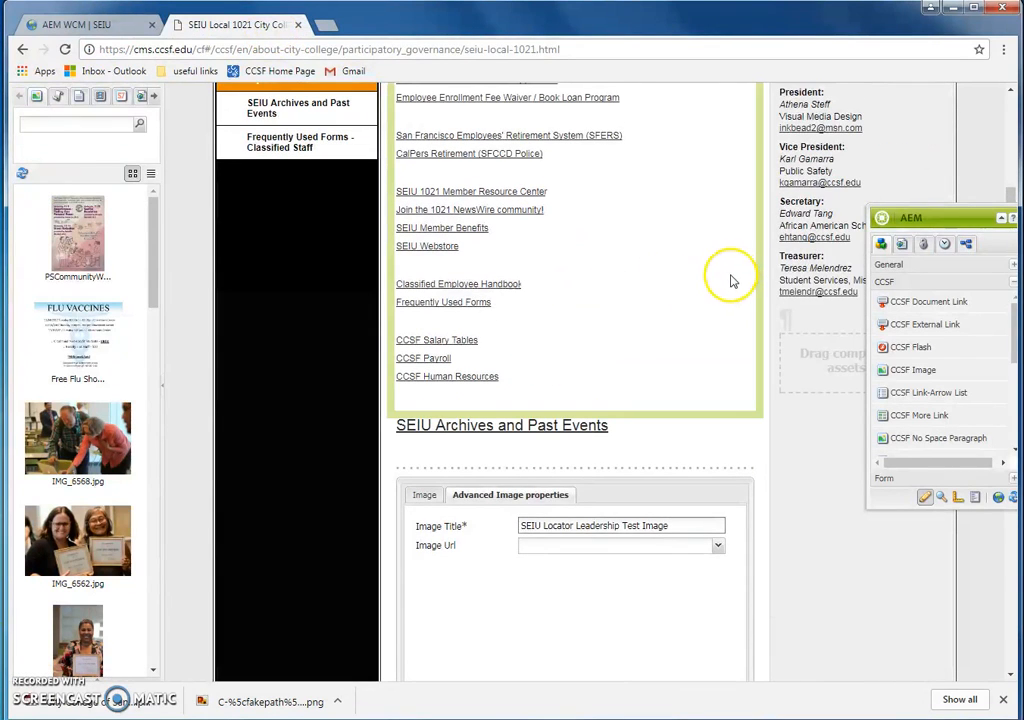
scroll(560, 285, "up", 2)
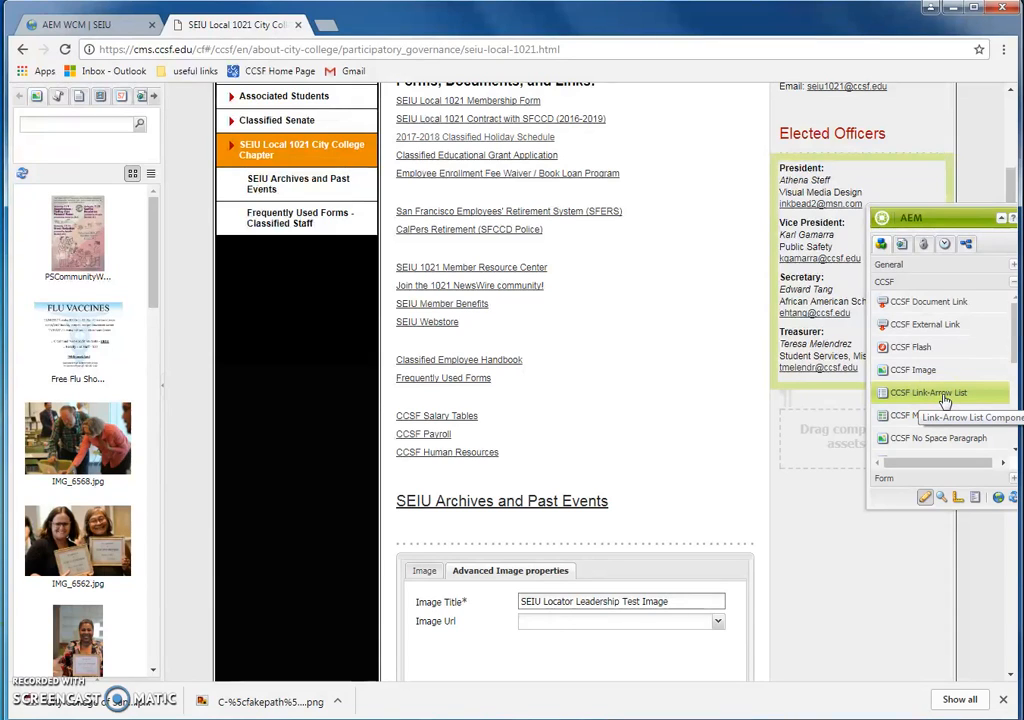
scroll(949, 400, "down", 3)
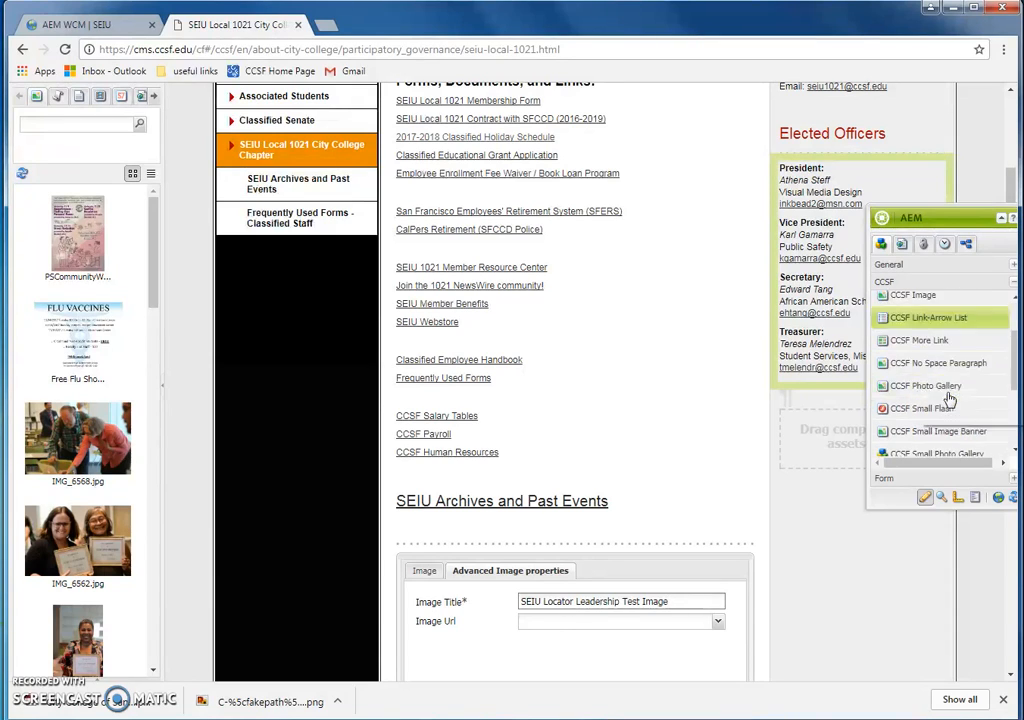
left_click_drag(921, 355, 811, 430)
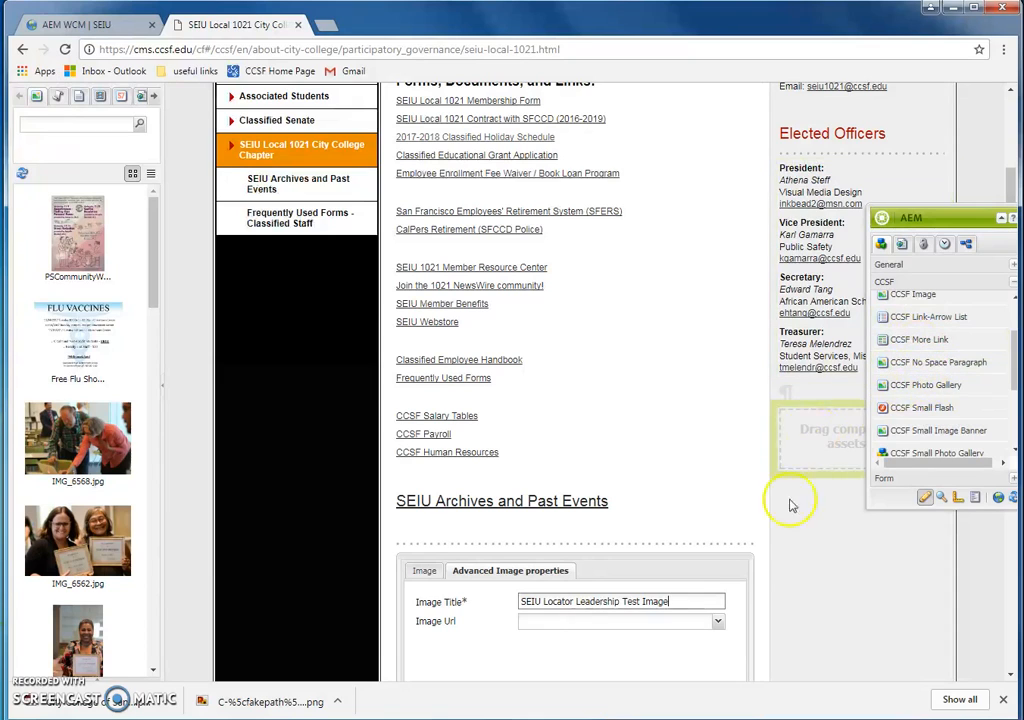
scroll(674, 553, "down", 3)
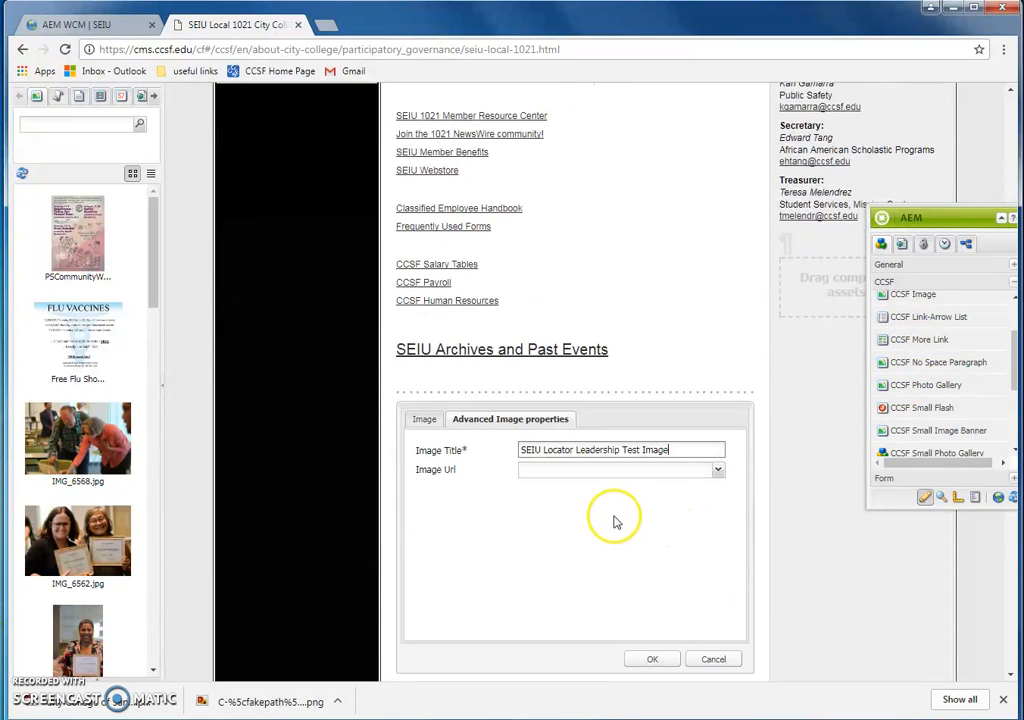
left_click(438, 424)
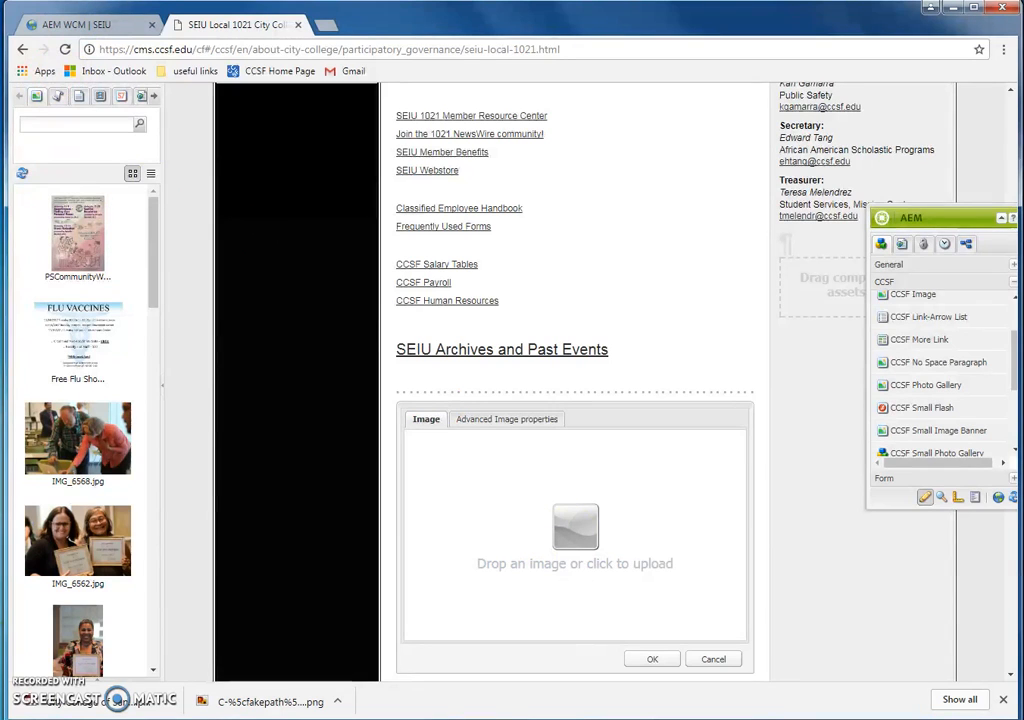
left_click(574, 528)
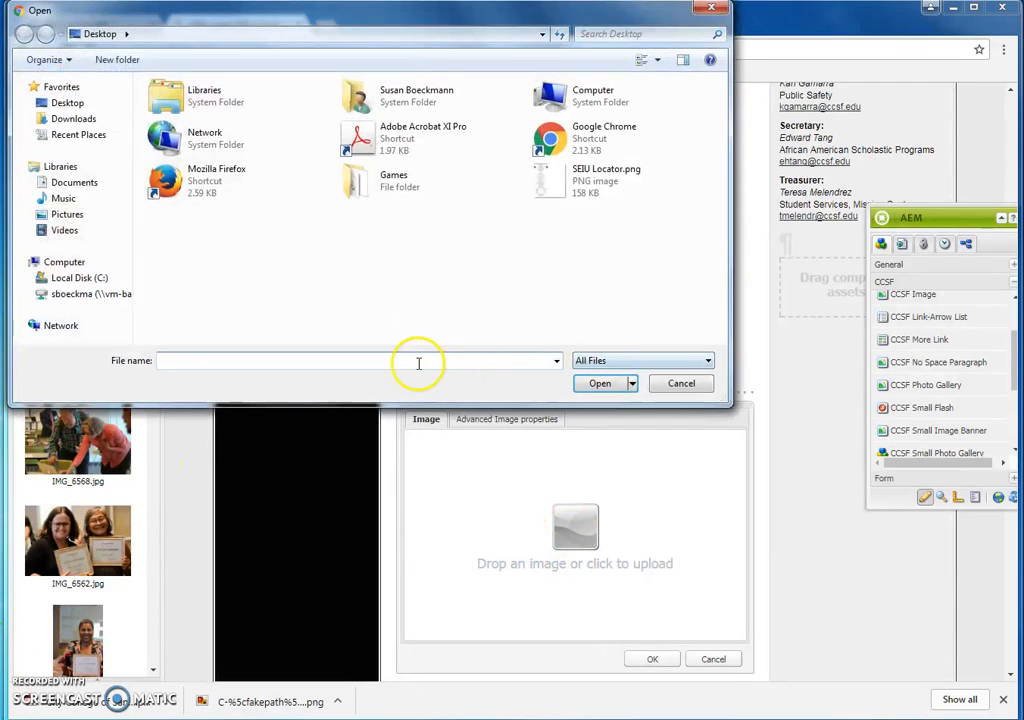
left_click(681, 383)
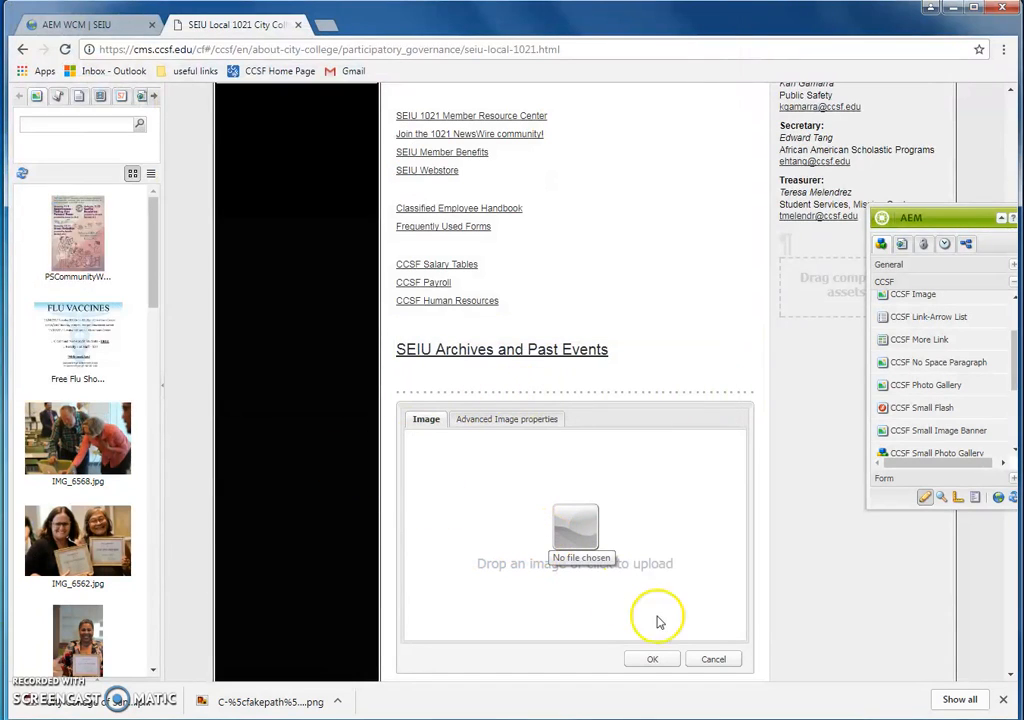
left_click(588, 535)
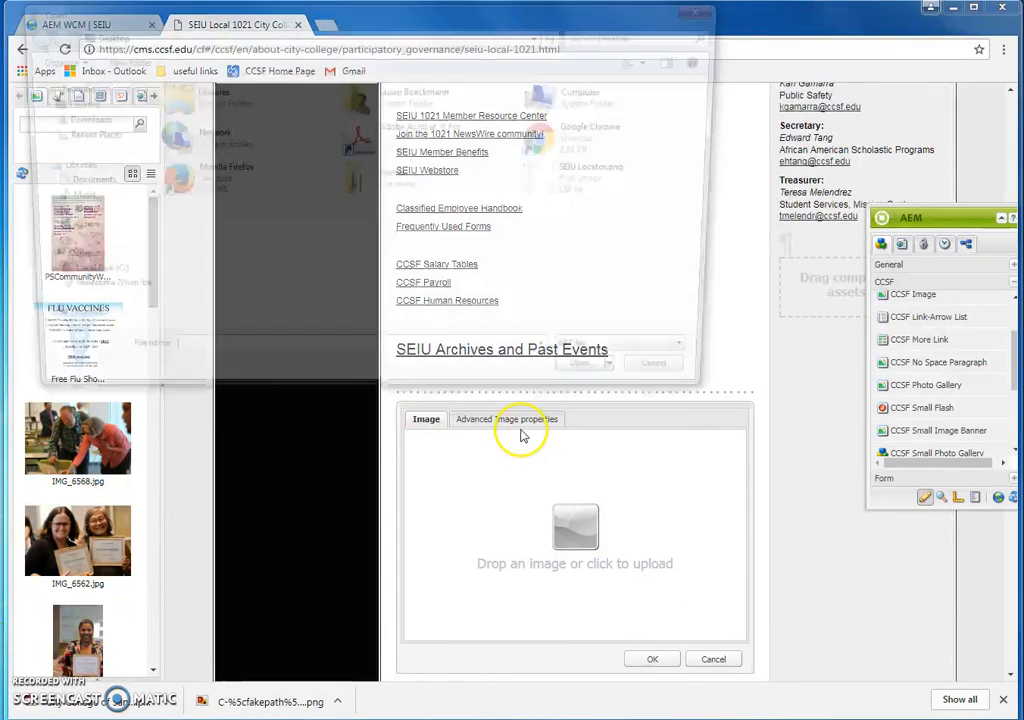
left_click(678, 382)
left_click(540, 420)
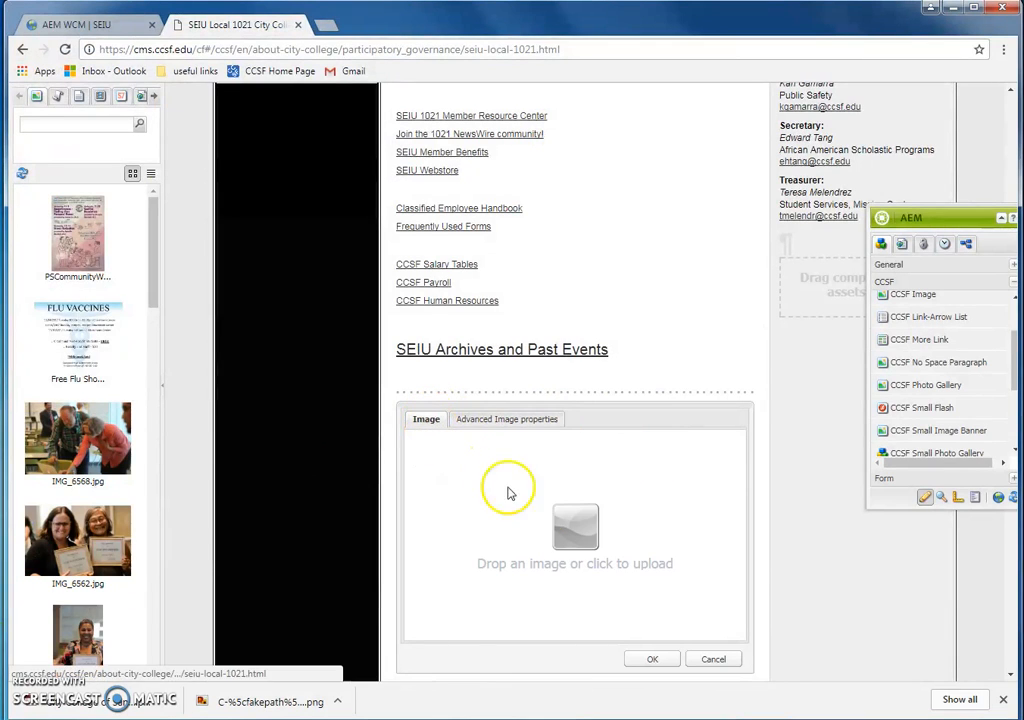
Step: Upload SEIU Locator.png from the Desktop into the new image component
left_click(583, 551)
left_click(560, 190)
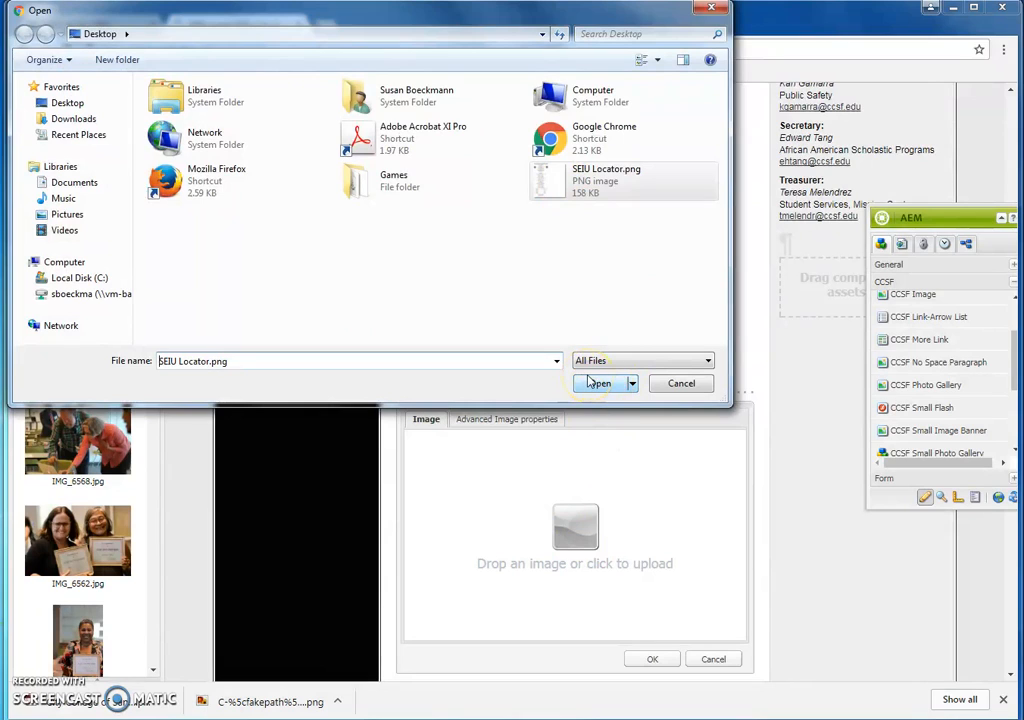
left_click(597, 387)
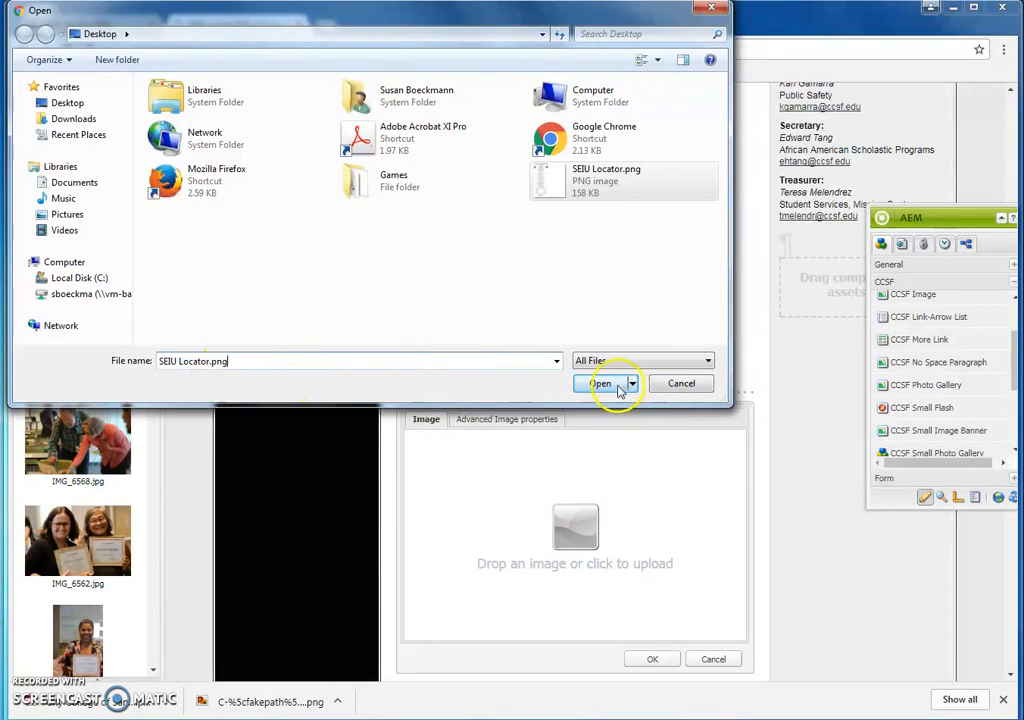
left_click(611, 389)
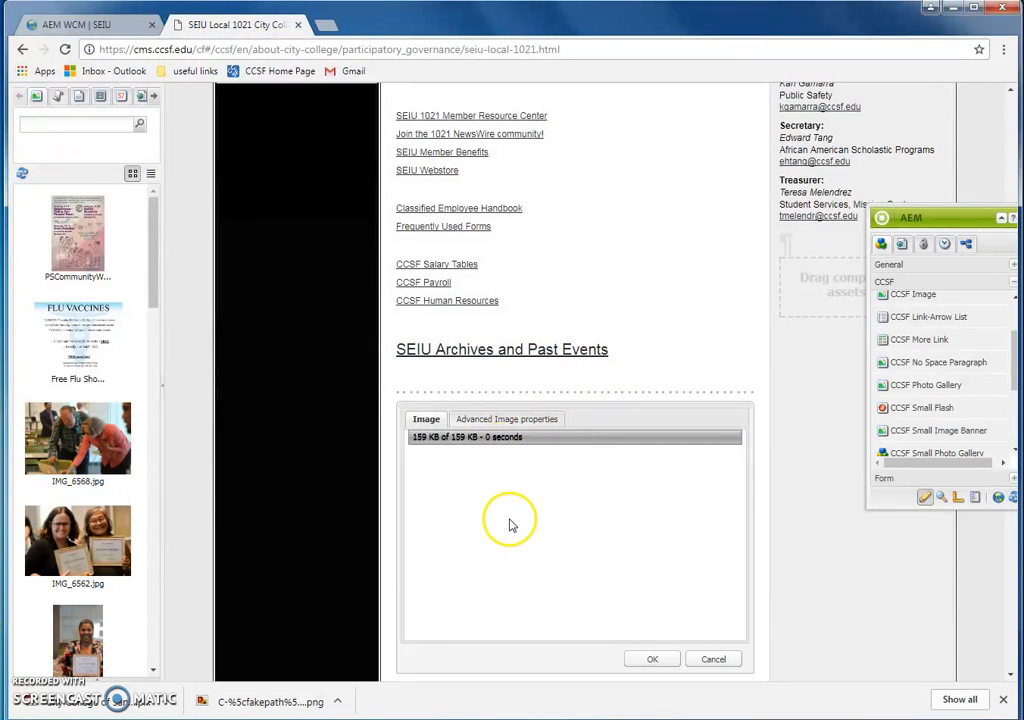
scroll(518, 490, "down", 2)
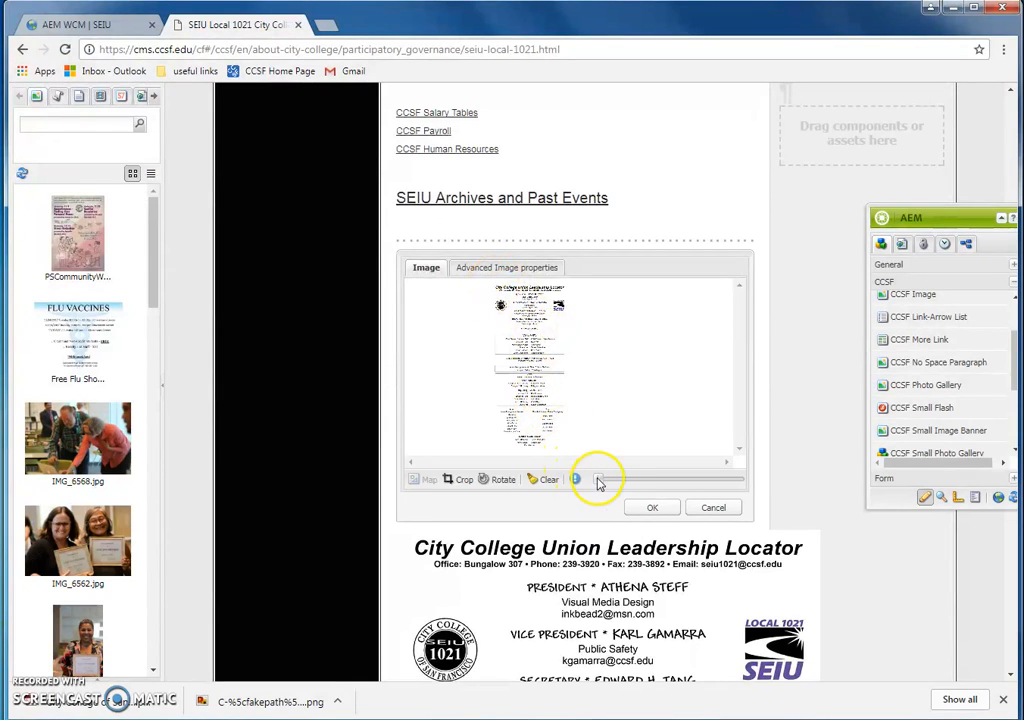
Step: Enlarge the uploaded locator image in the component's preview and examine its sections from the officers to the Education Industry Council
left_click_drag(601, 481, 647, 480)
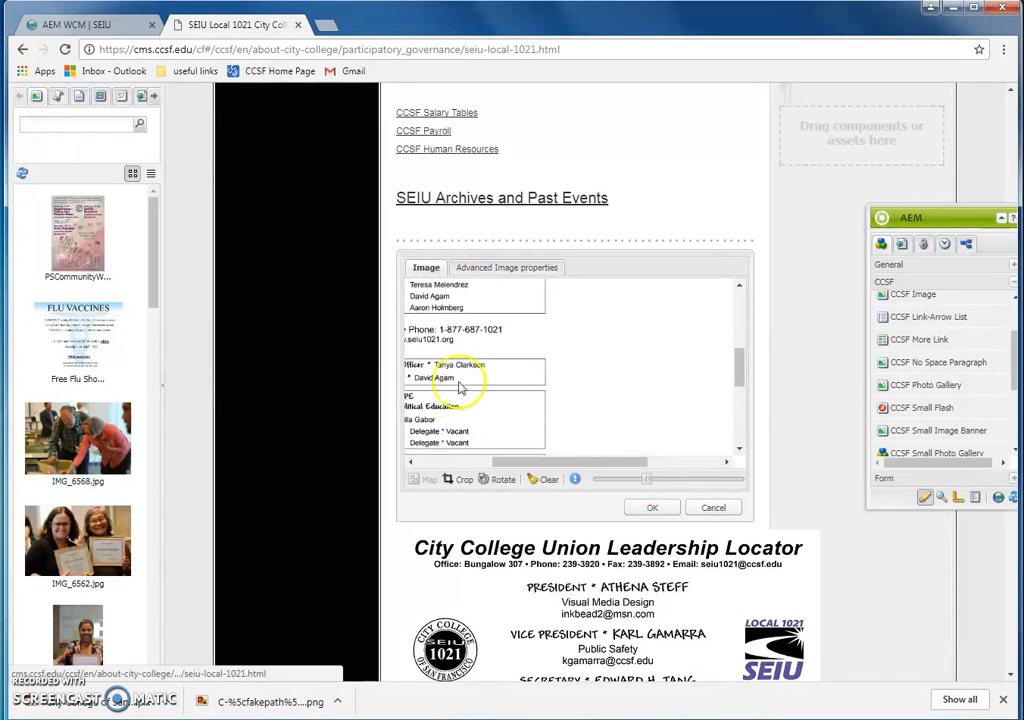
scroll(500, 425, "up", 1)
left_click_drag(530, 462, 432, 471)
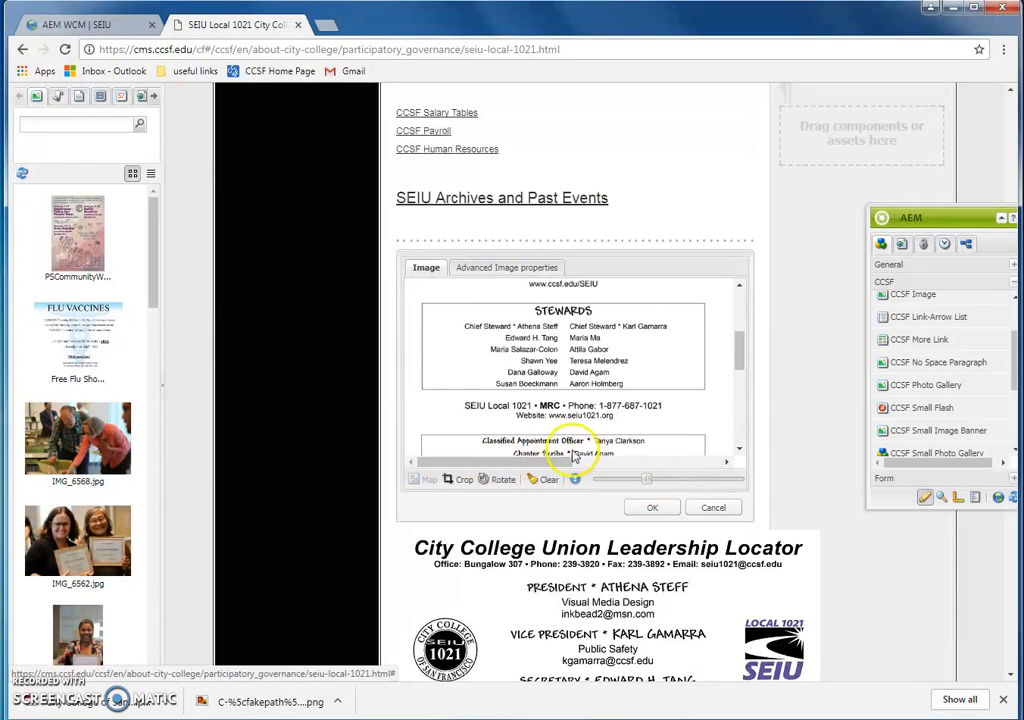
scroll(575, 405, "down", 3)
scroll(565, 405, "up", 2)
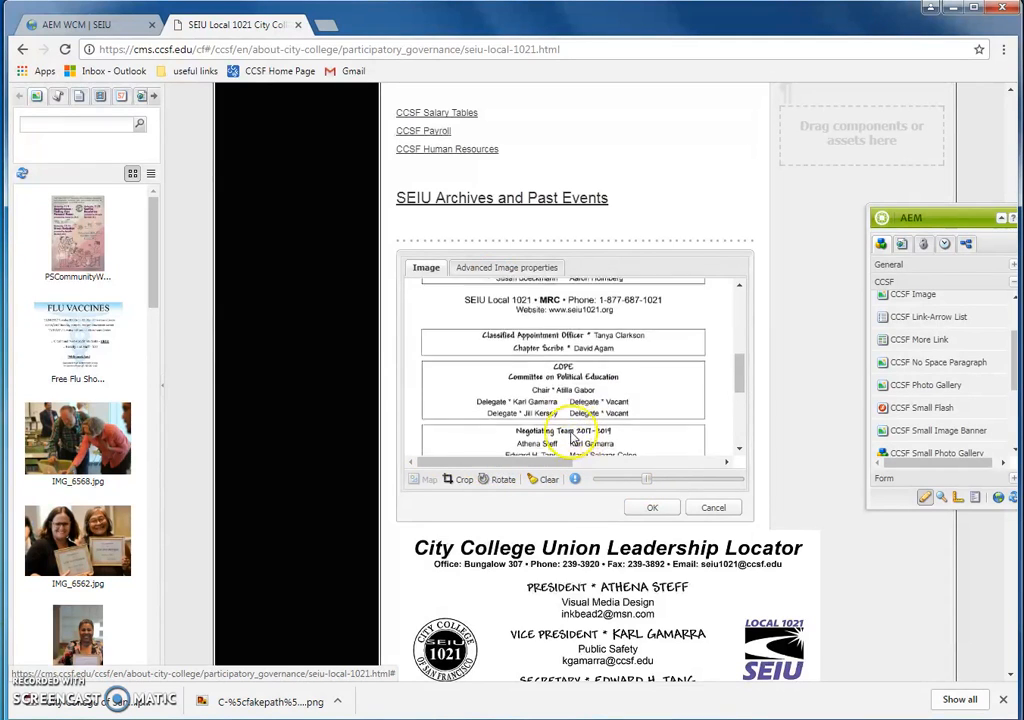
scroll(537, 404, "up", 3)
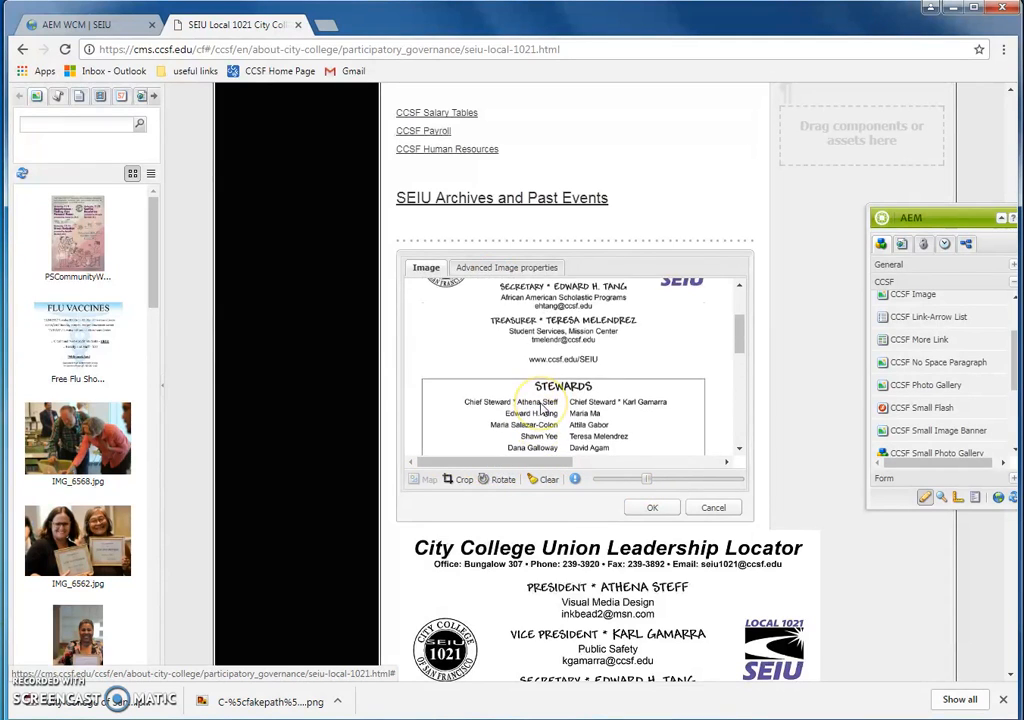
scroll(543, 408, "up", 4)
scroll(543, 404, "down", 2)
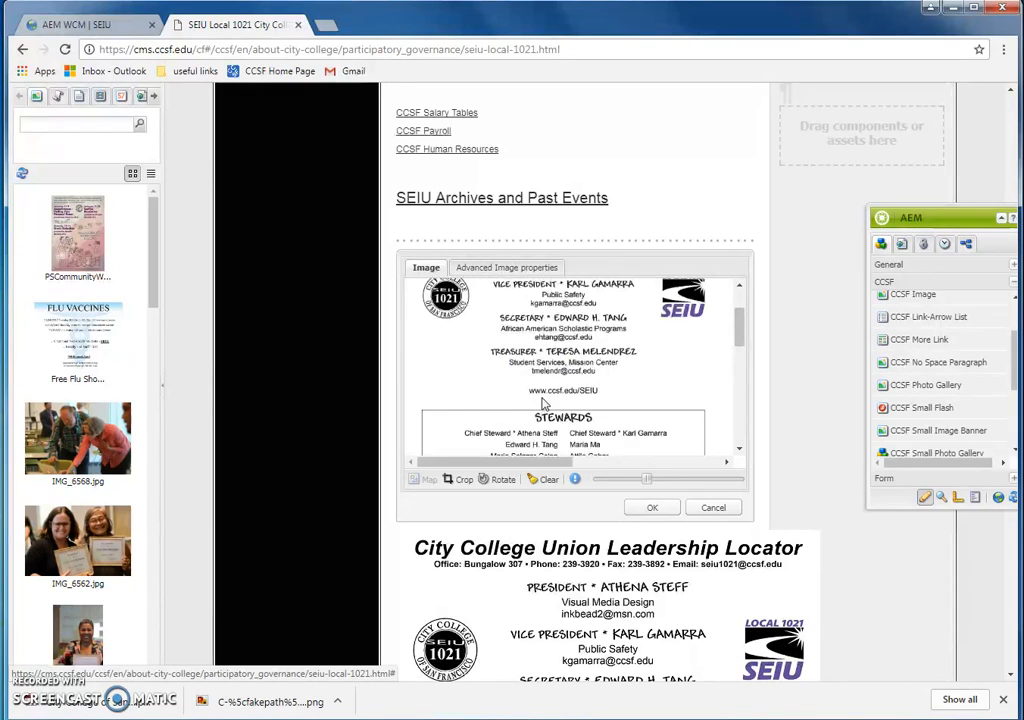
scroll(543, 404, "down", 2)
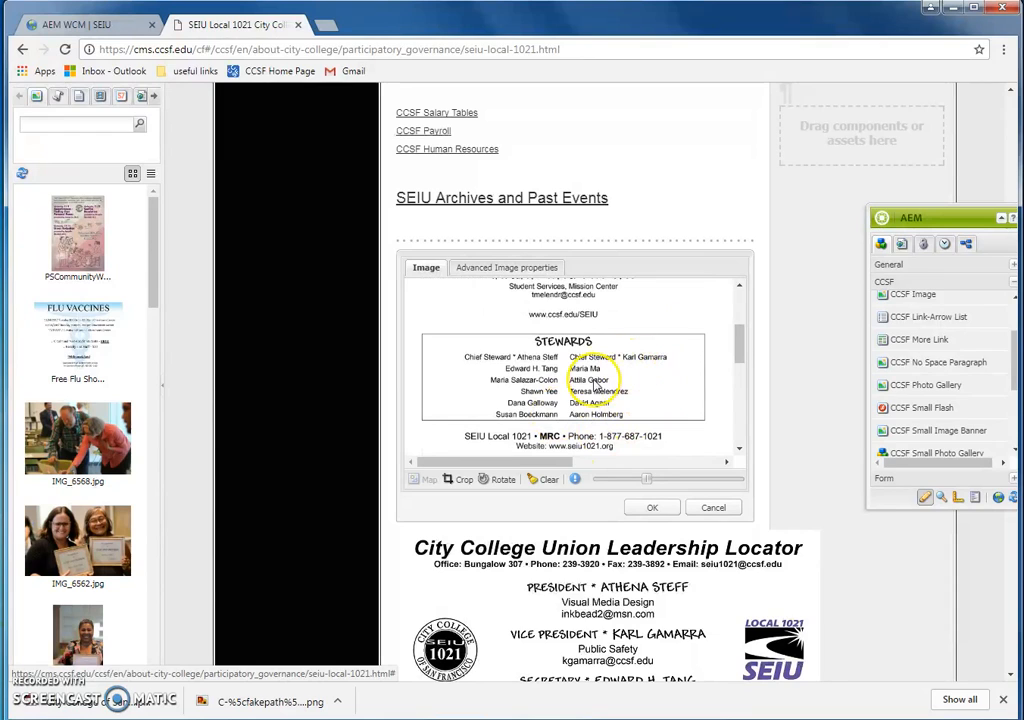
left_click_drag(739, 351, 743, 364)
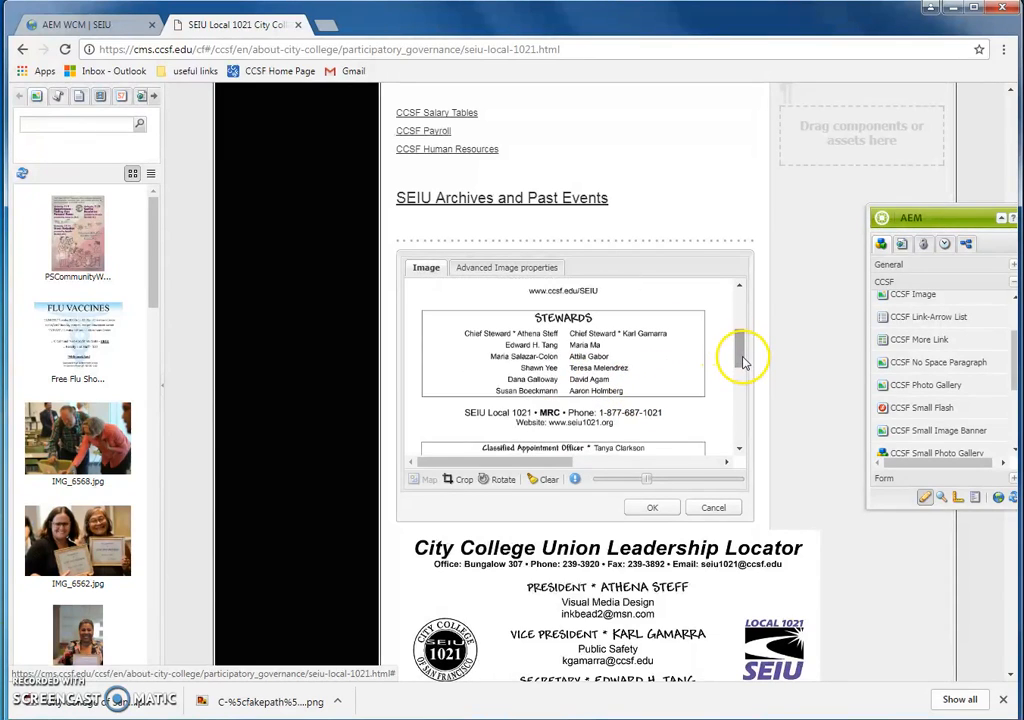
left_click_drag(739, 347, 748, 428)
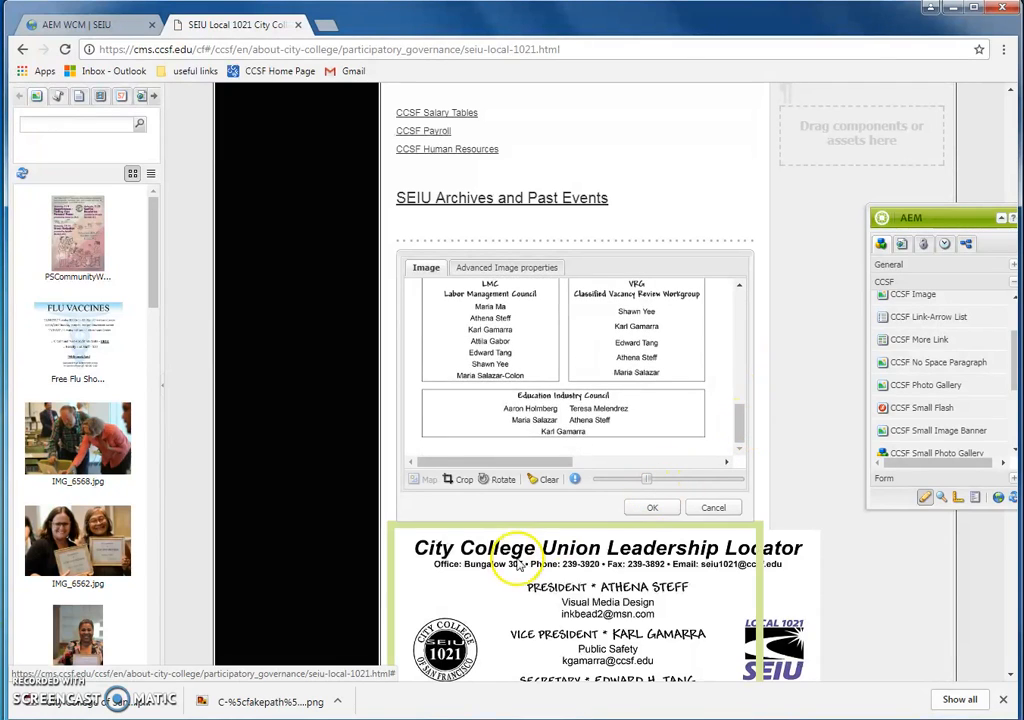
scroll(703, 452, "up", 1)
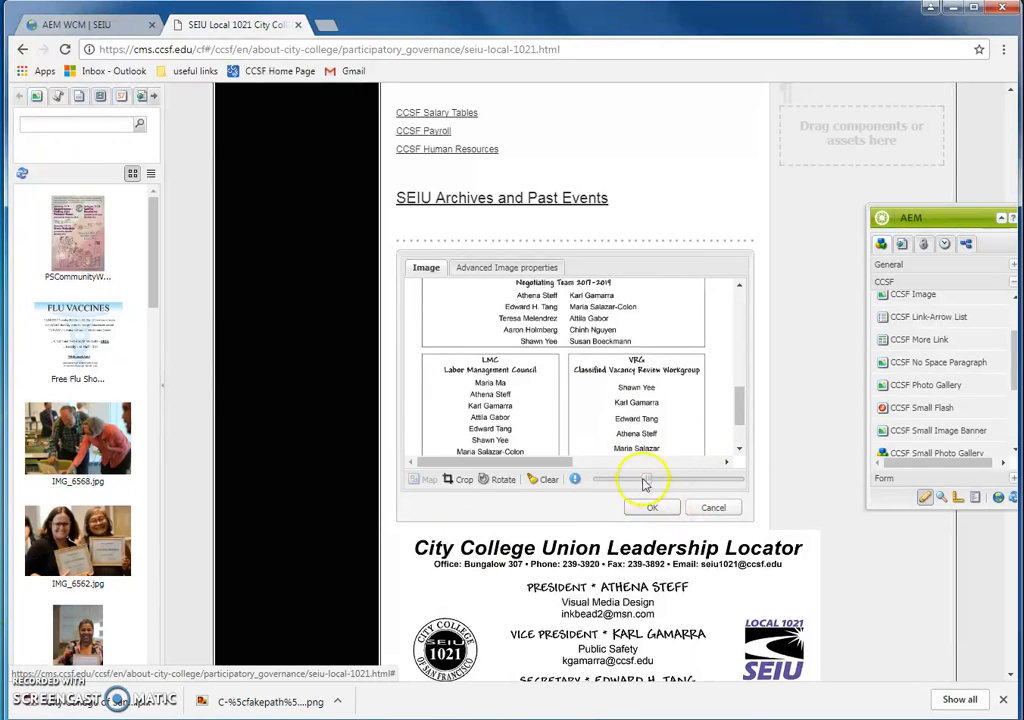
Step: Return the image preview to its smallest zoom and save the image component
scroll(555, 400, "up", 6)
left_click_drag(640, 478, 593, 490)
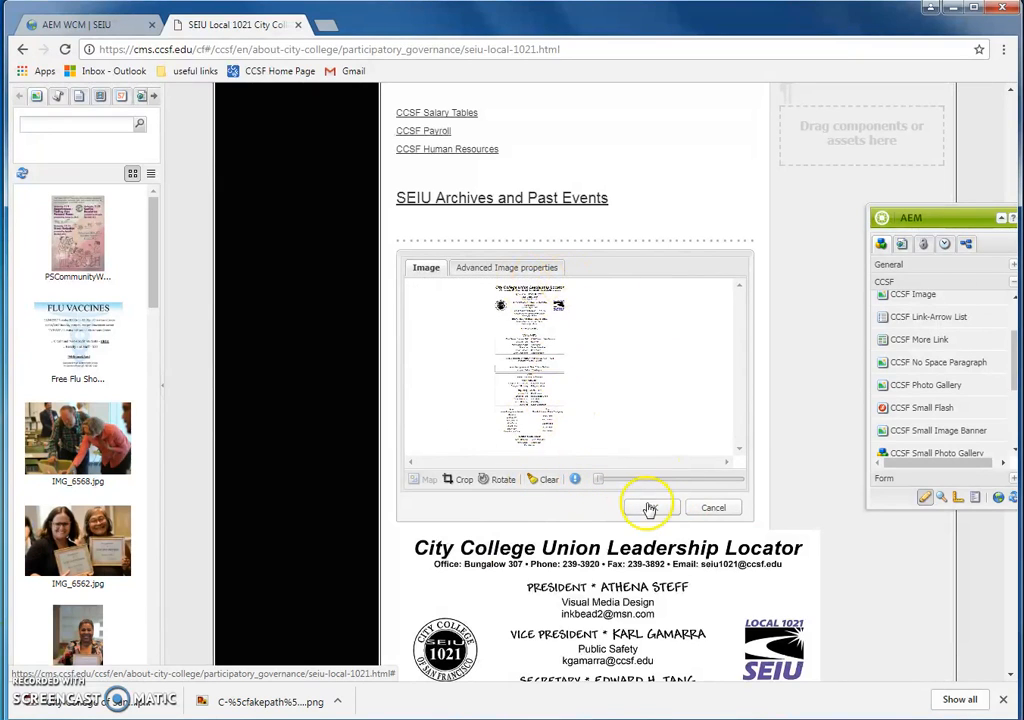
left_click(650, 508)
Step: Compare the newly inserted locator image on the page with the existing City College Union Leadership Locator image below it
scroll(610, 410, "down", 3)
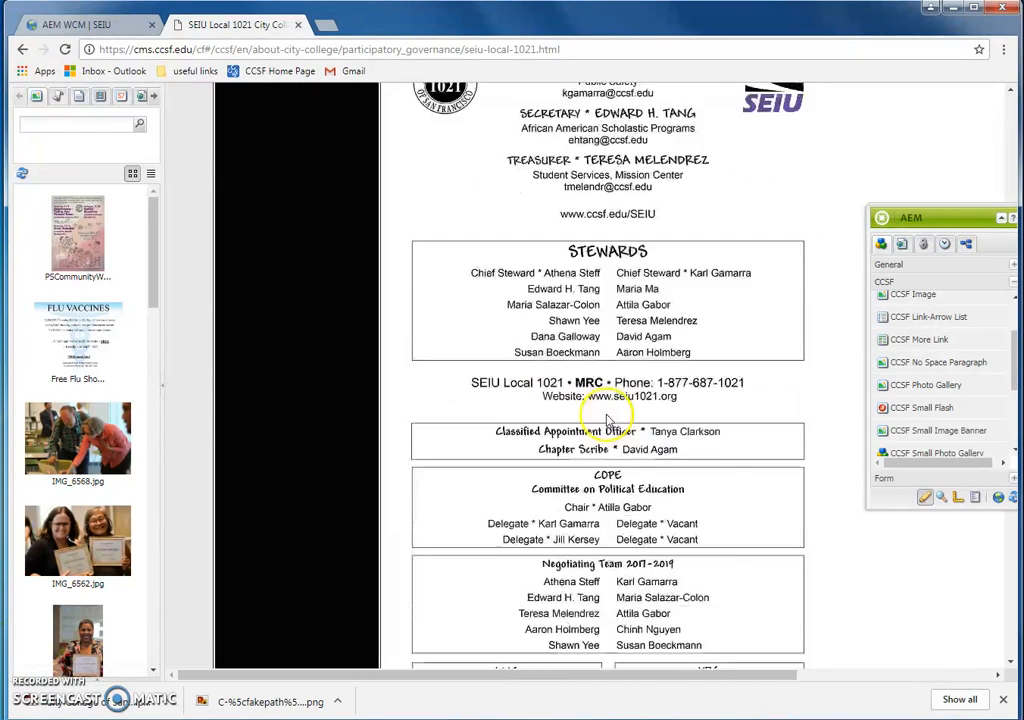
scroll(606, 420, "up", 5)
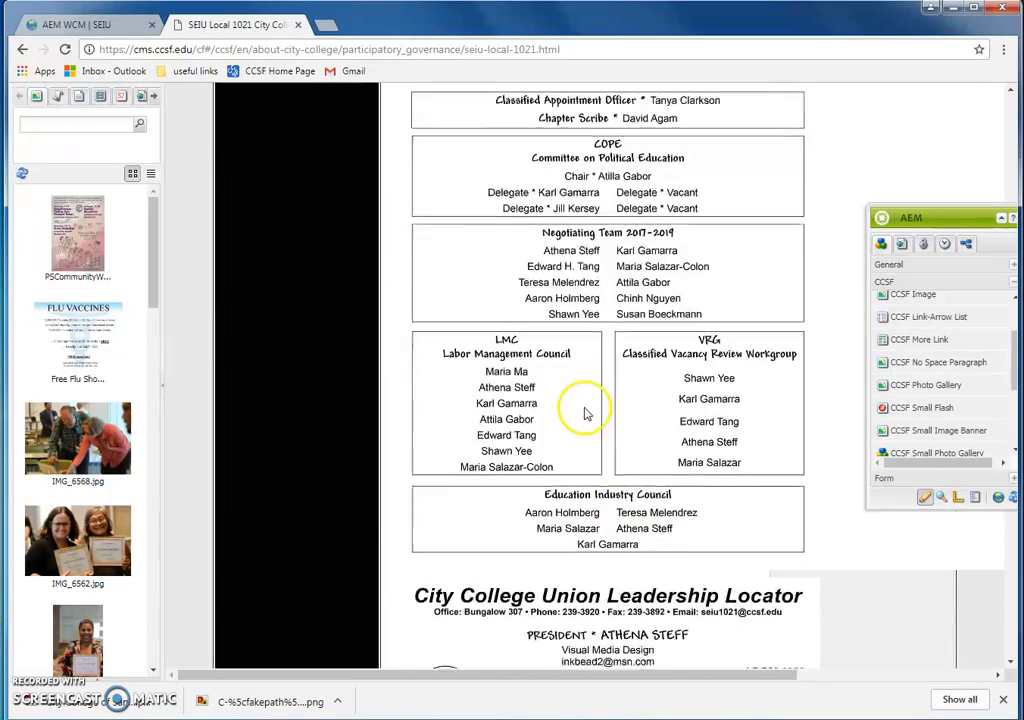
scroll(585, 413, "down", 4)
scroll(575, 420, "up", 5)
scroll(567, 432, "up", 3)
scroll(470, 410, "down", 9)
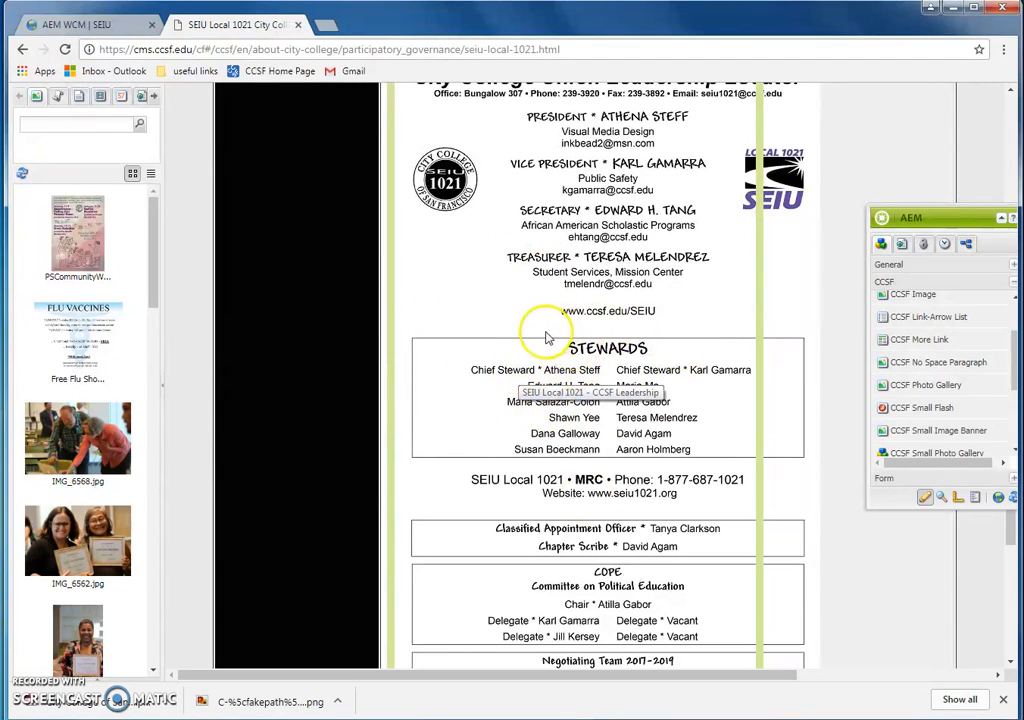
scroll(500, 370, "up", 3)
scroll(503, 375, "down", 5)
scroll(503, 373, "up", 5)
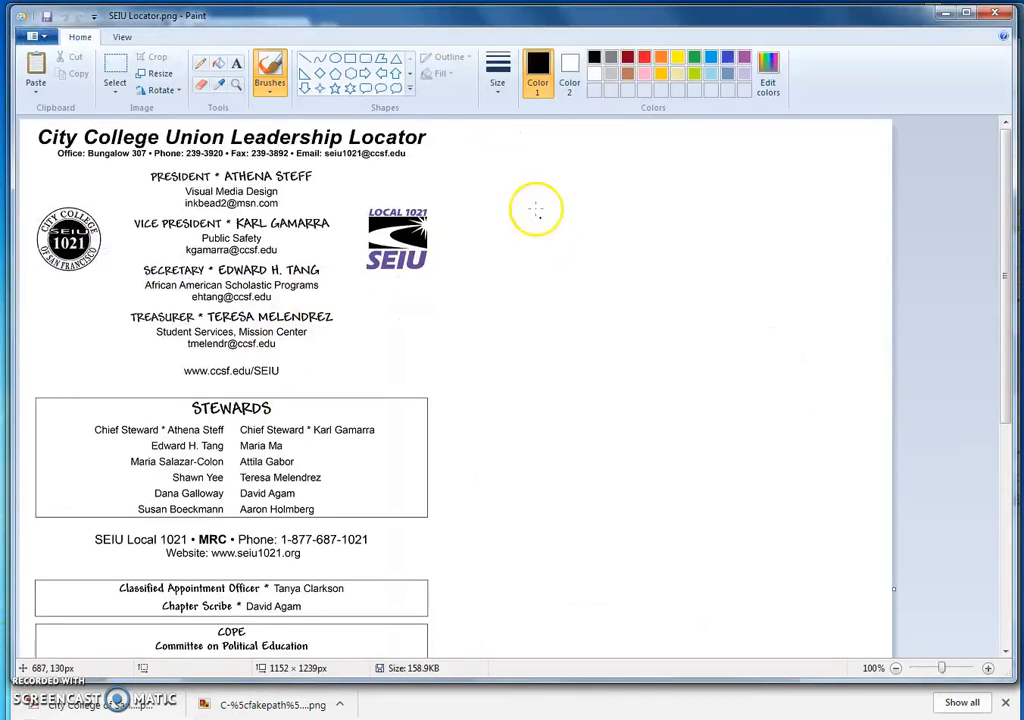
Step: Switch to Paint, shrink SEIU Locator.png by percentage to 288 × 310 px with its aspect ratio maintained, and minimize Paint
left_click(158, 74)
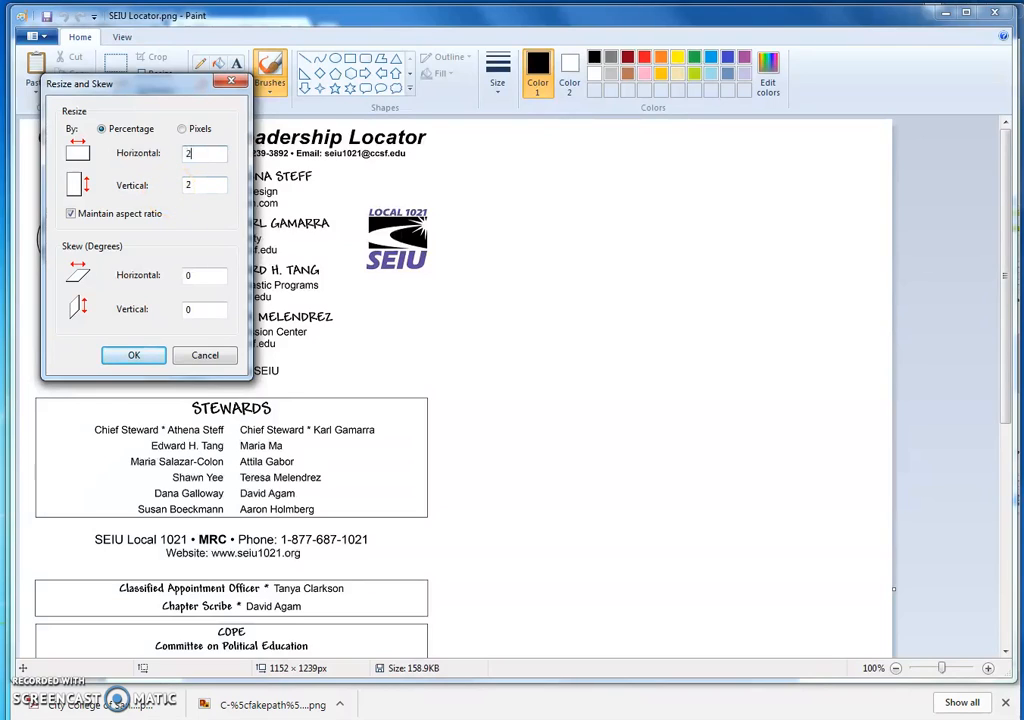
left_click(133, 356)
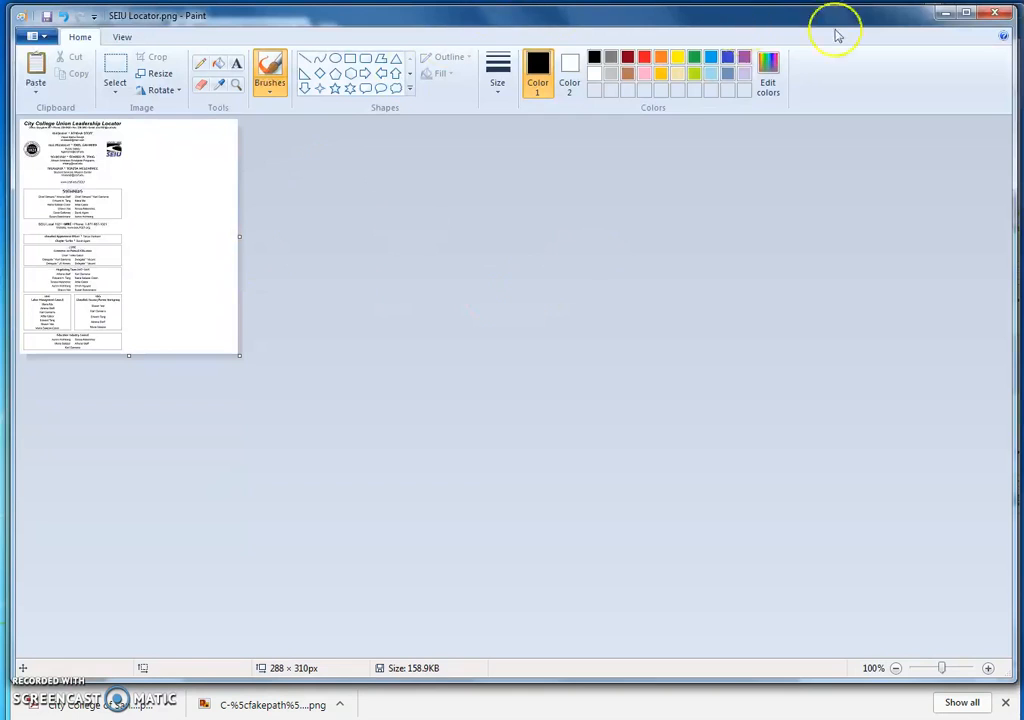
left_click(941, 16)
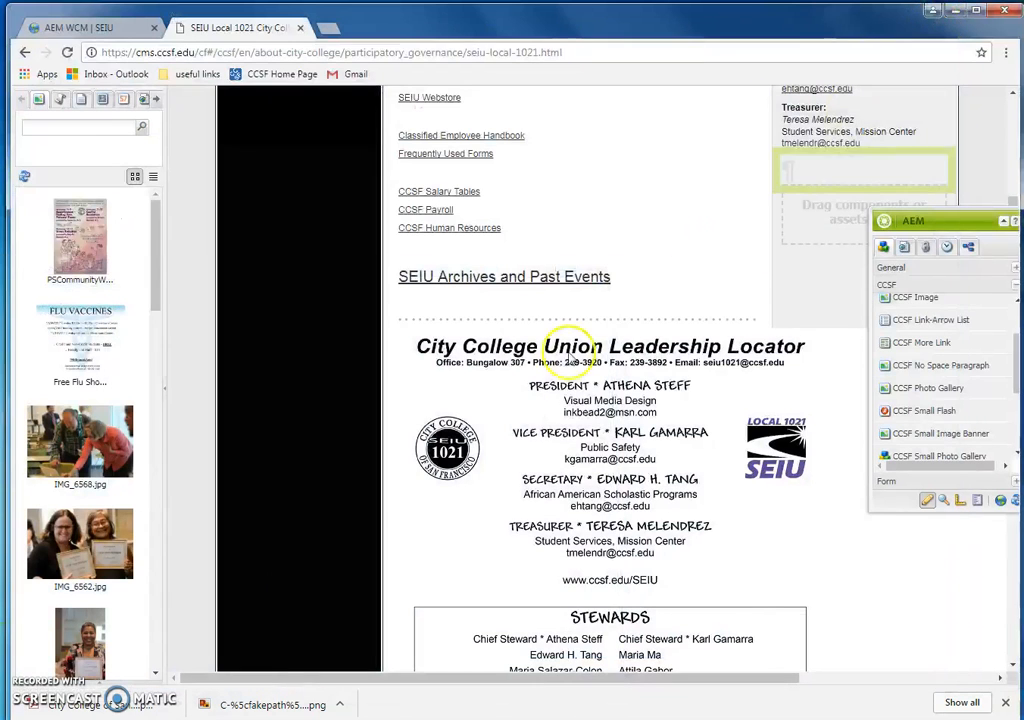
Step: Open the new locator image component on the SEIU page for editing and clear its image
right_click(600, 493)
left_click(604, 494)
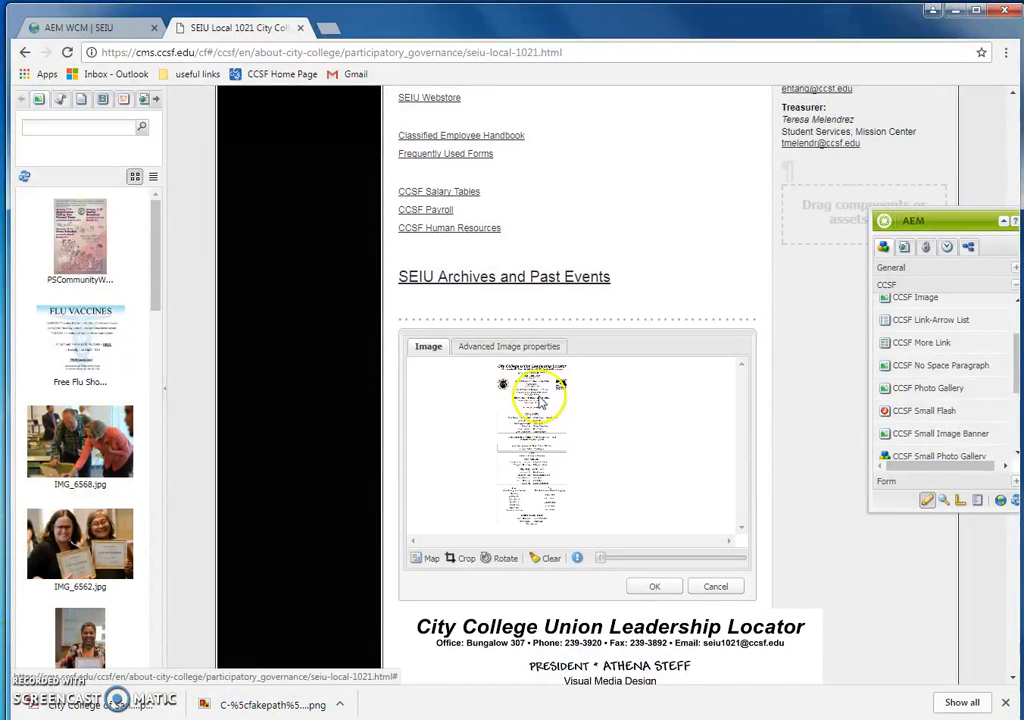
left_click(545, 558)
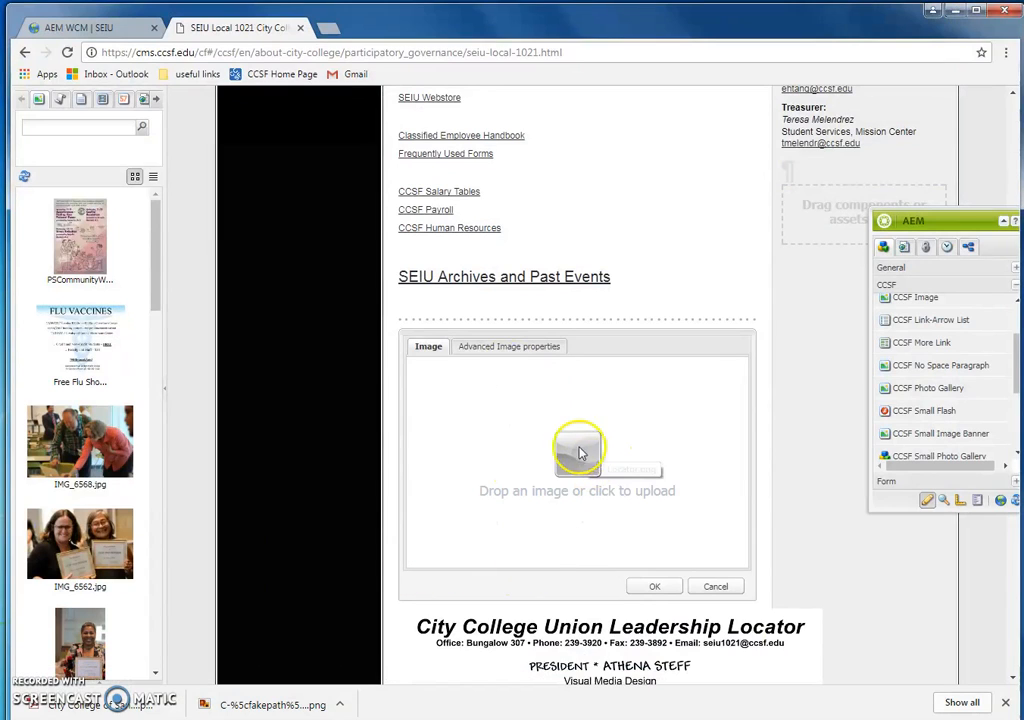
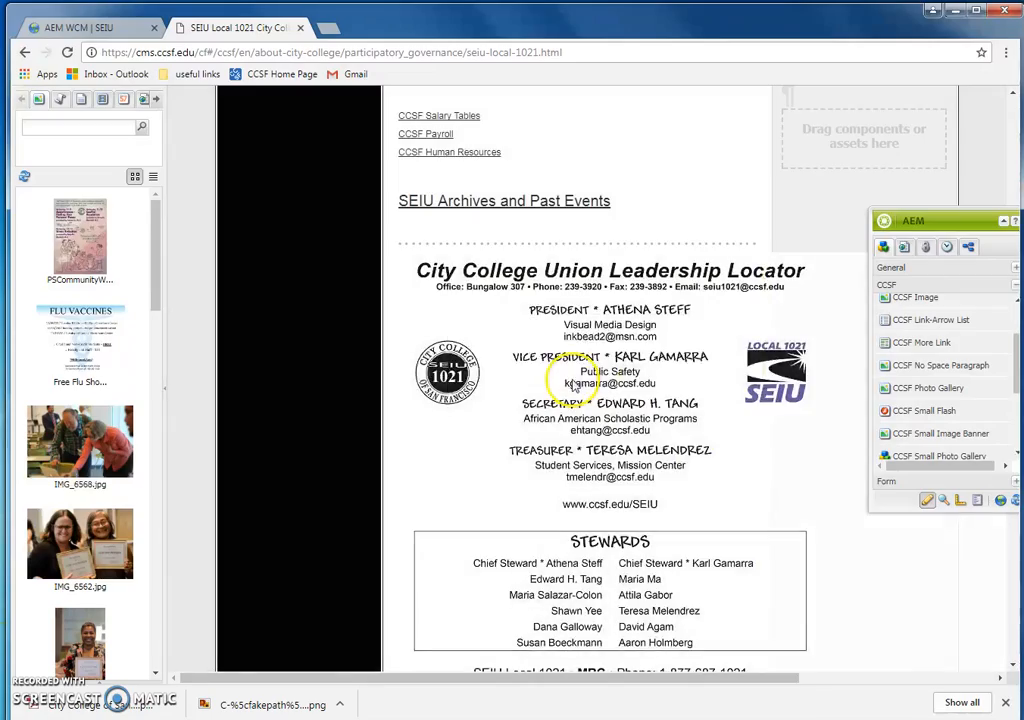
Step: Review the SEIU page's document links, the SEIU Archives and Past Events link, and the full leadership locator image
scroll(425, 408, "up", 6)
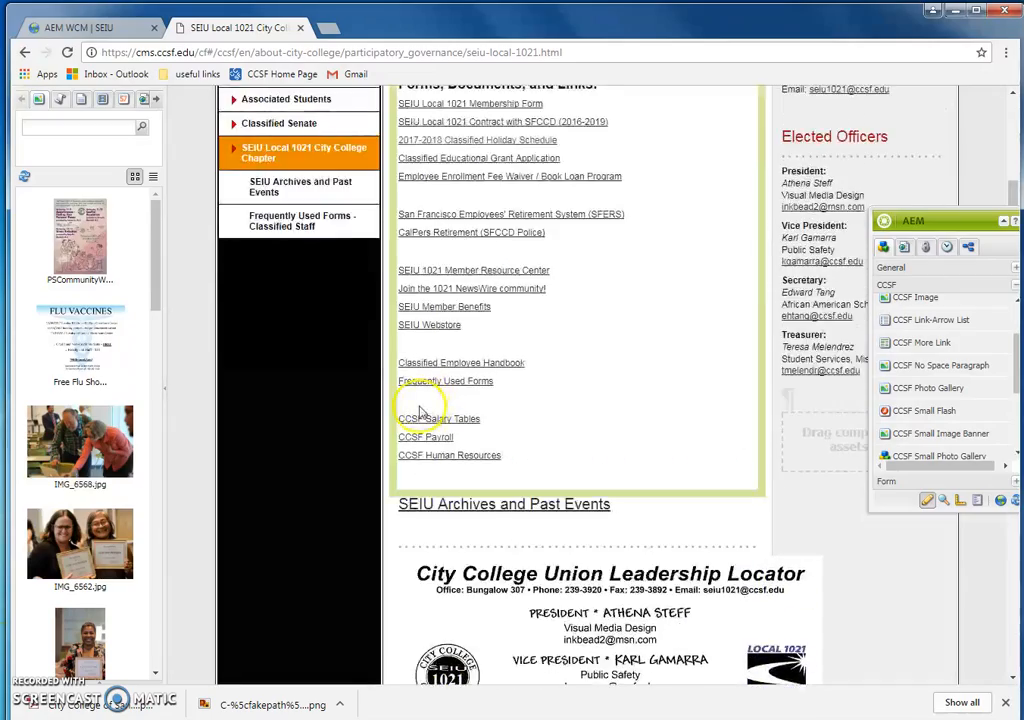
scroll(422, 430, "down", 10)
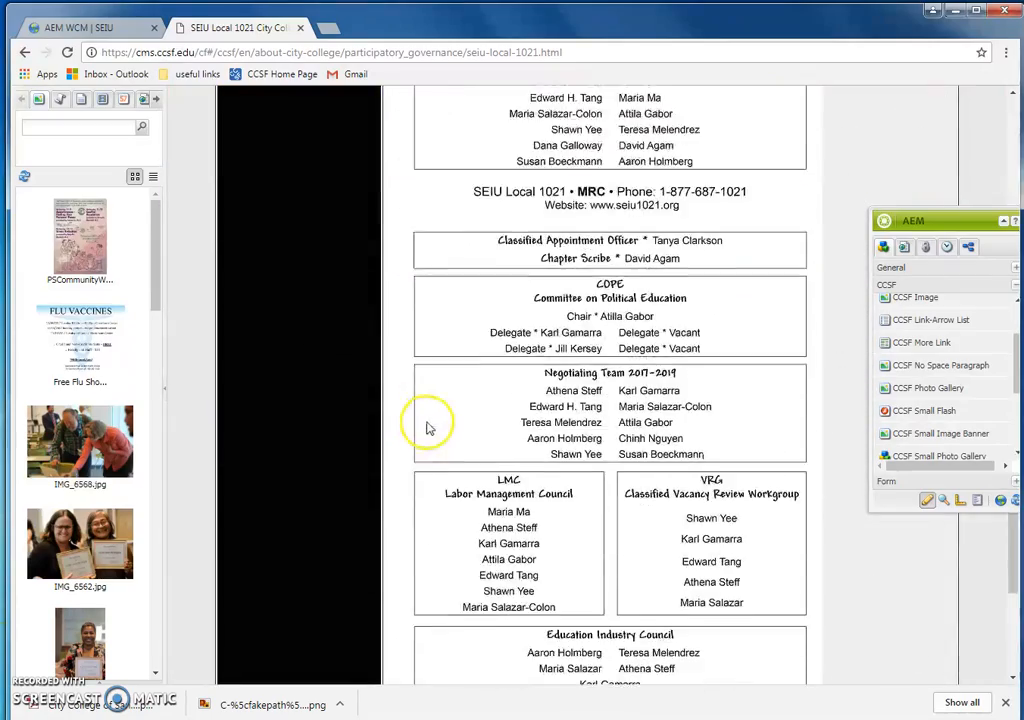
scroll(832, 500, "up", 8)
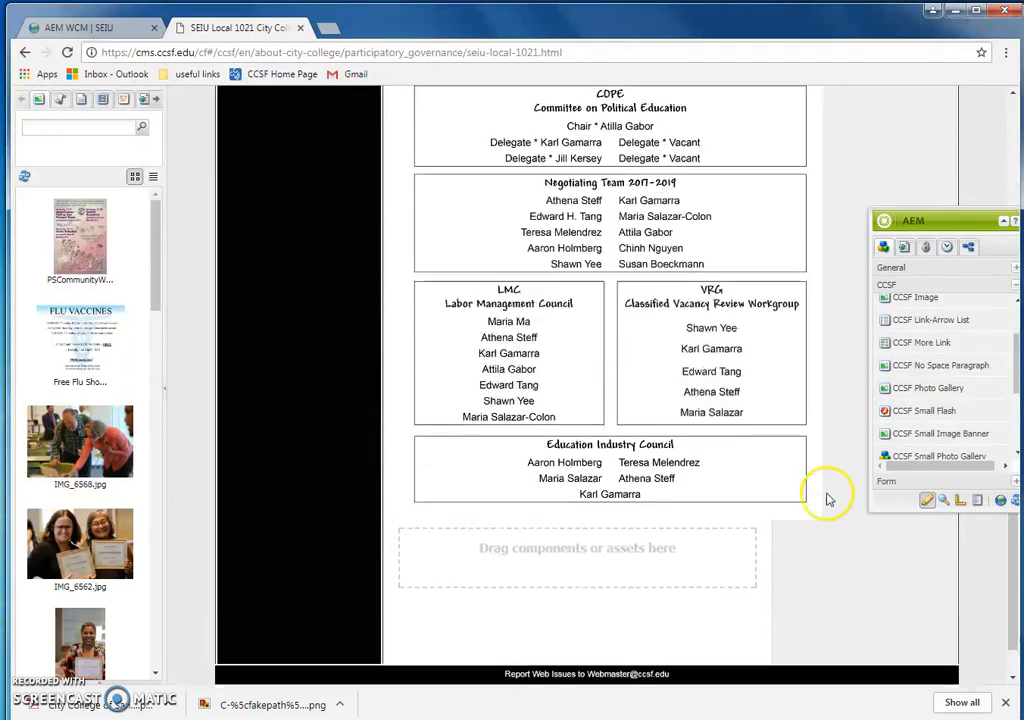
scroll(829, 495, "up", 5)
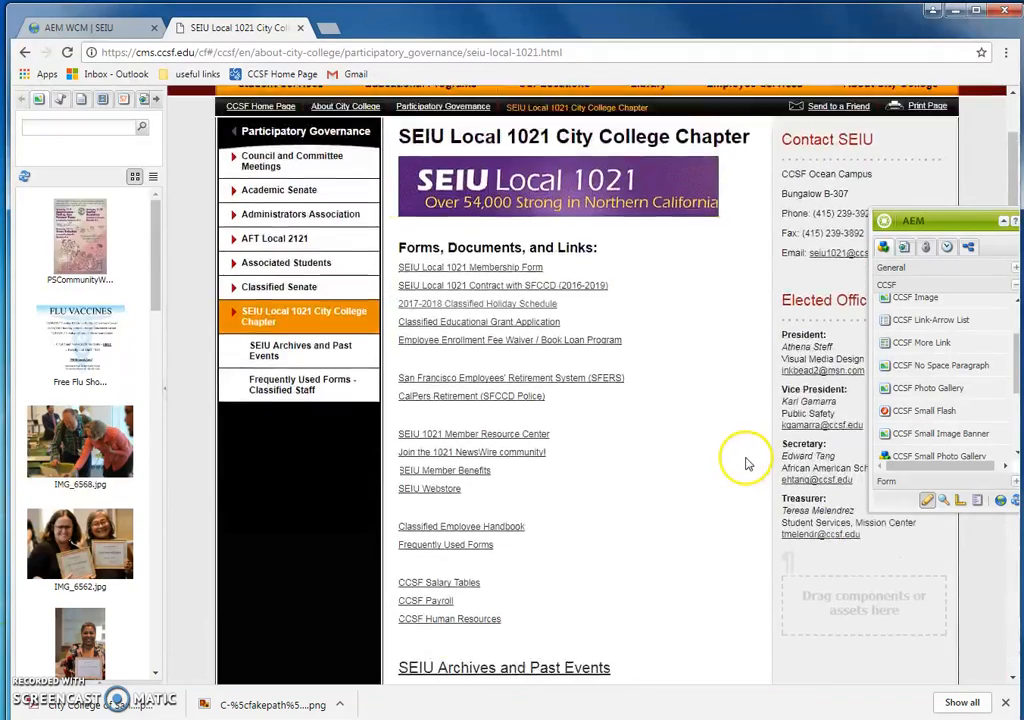
scroll(338, 498, "down", 1)
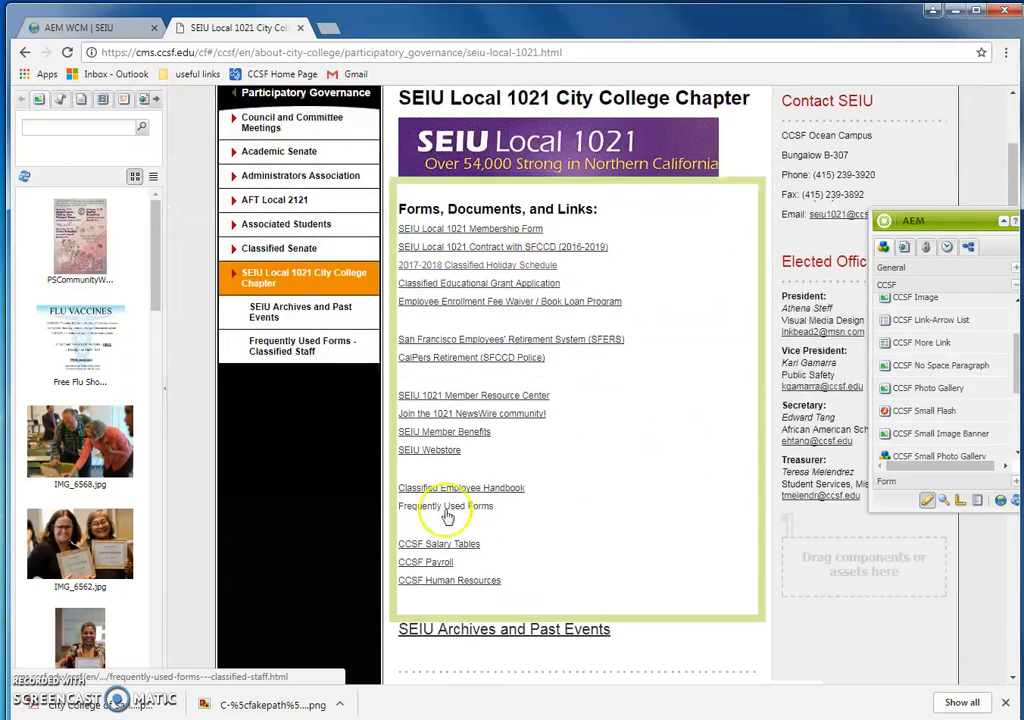
scroll(377, 485, "down", 2)
scroll(395, 493, "down", 1)
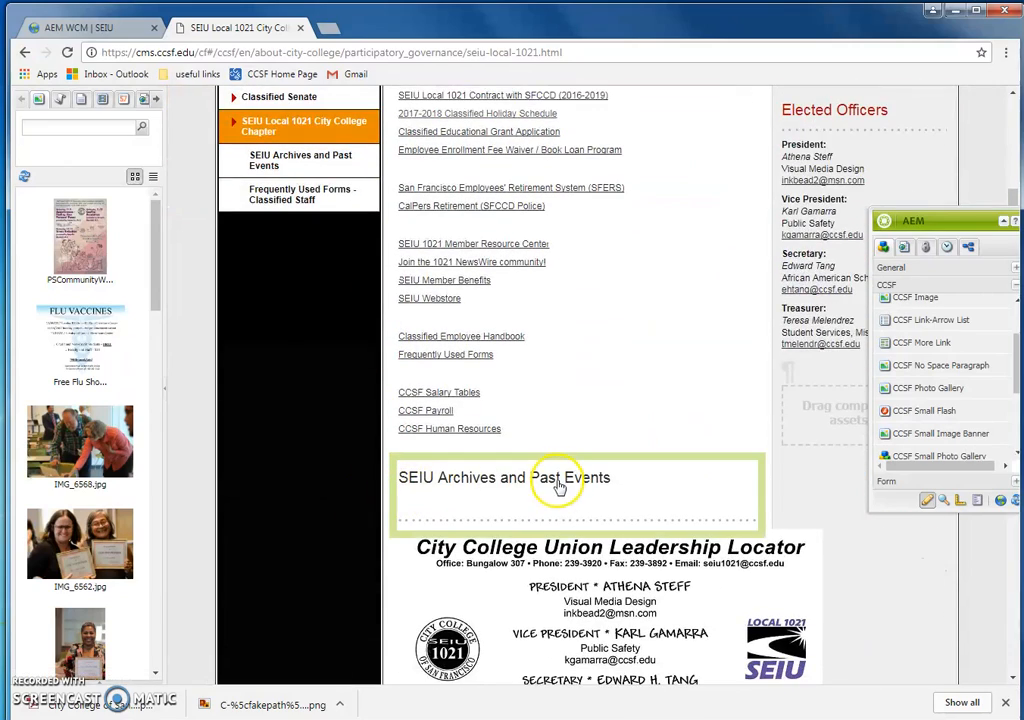
scroll(594, 441, "up", 2)
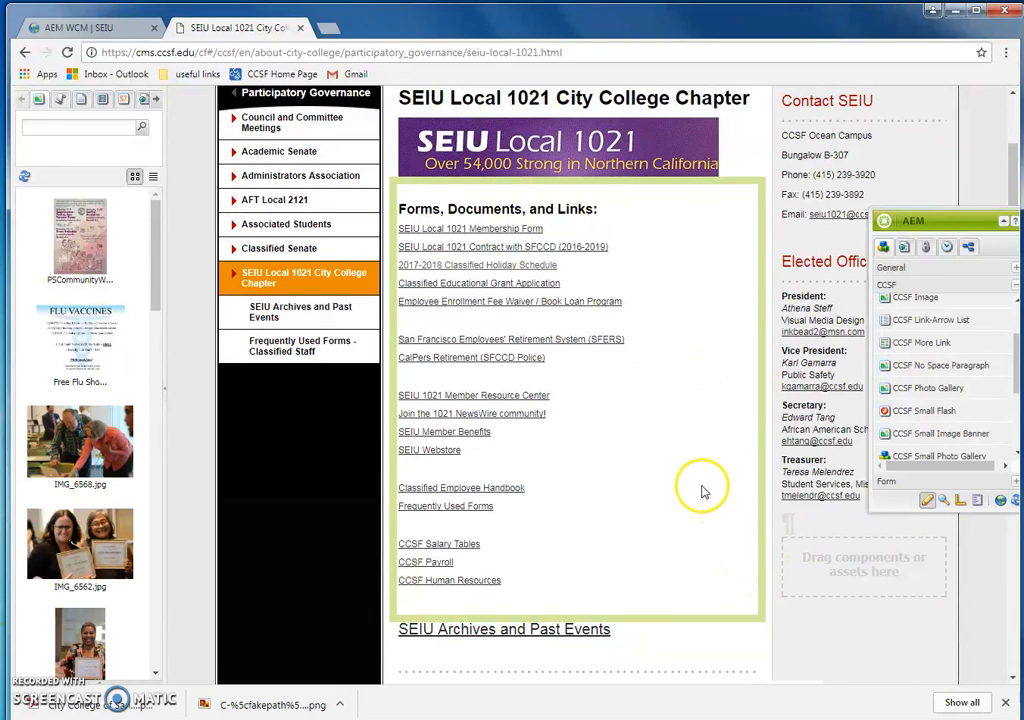
scroll(720, 445, "up", 1)
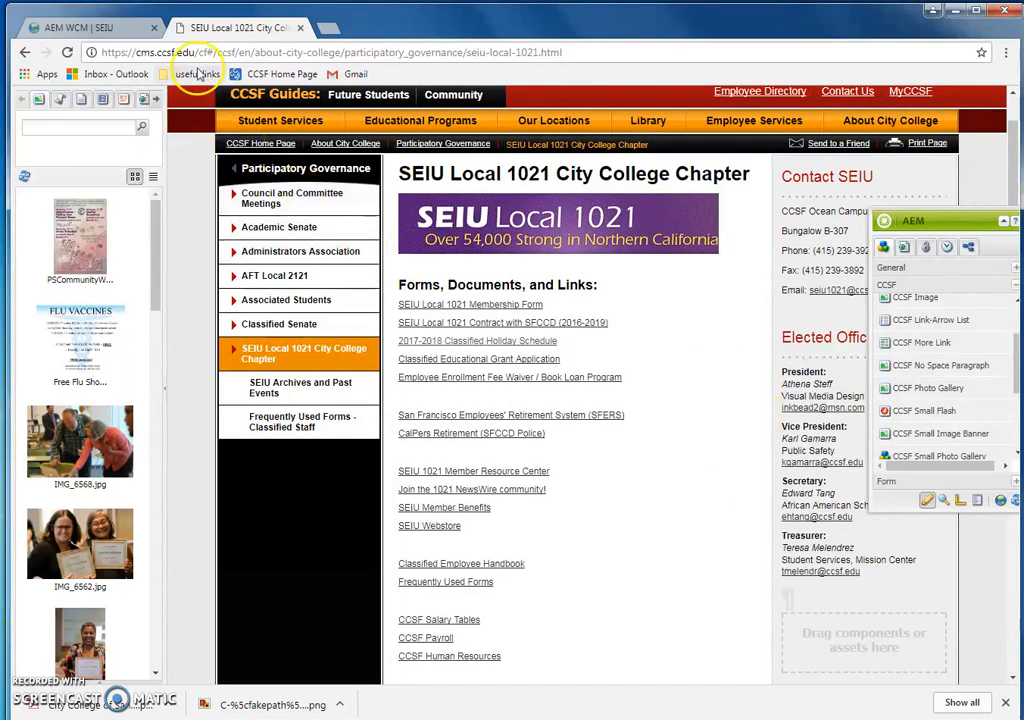
Step: Switch to site administration and expand SEIU Local 1021 City College Chapter under Participatory Governance in the website tree, collapsing Academic Senate
left_click(137, 27)
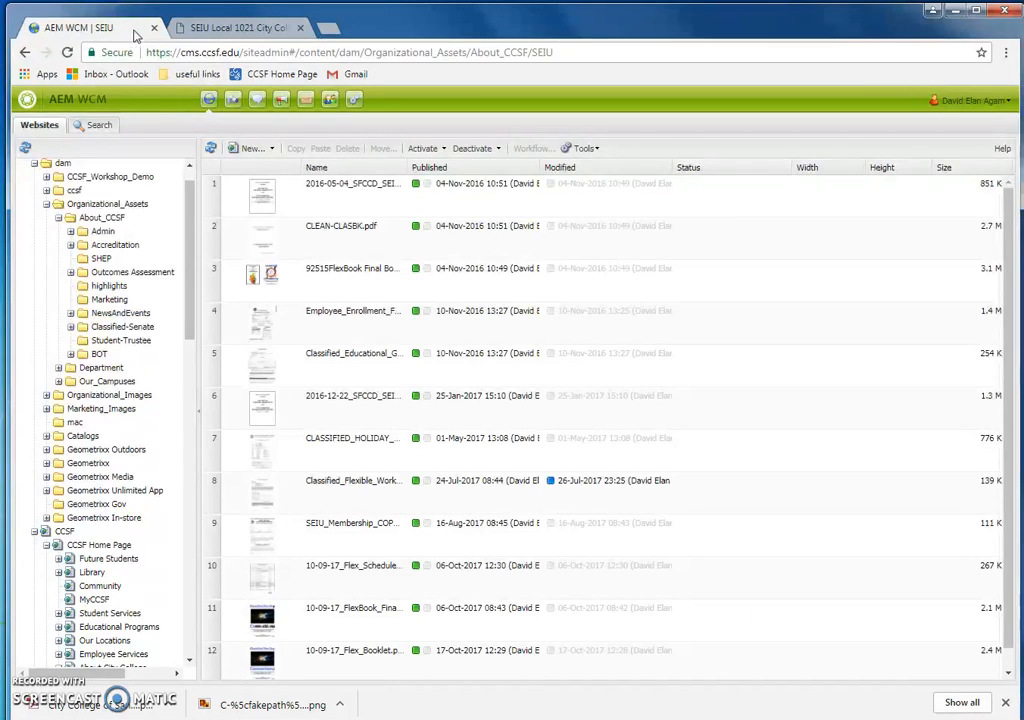
left_click(183, 262)
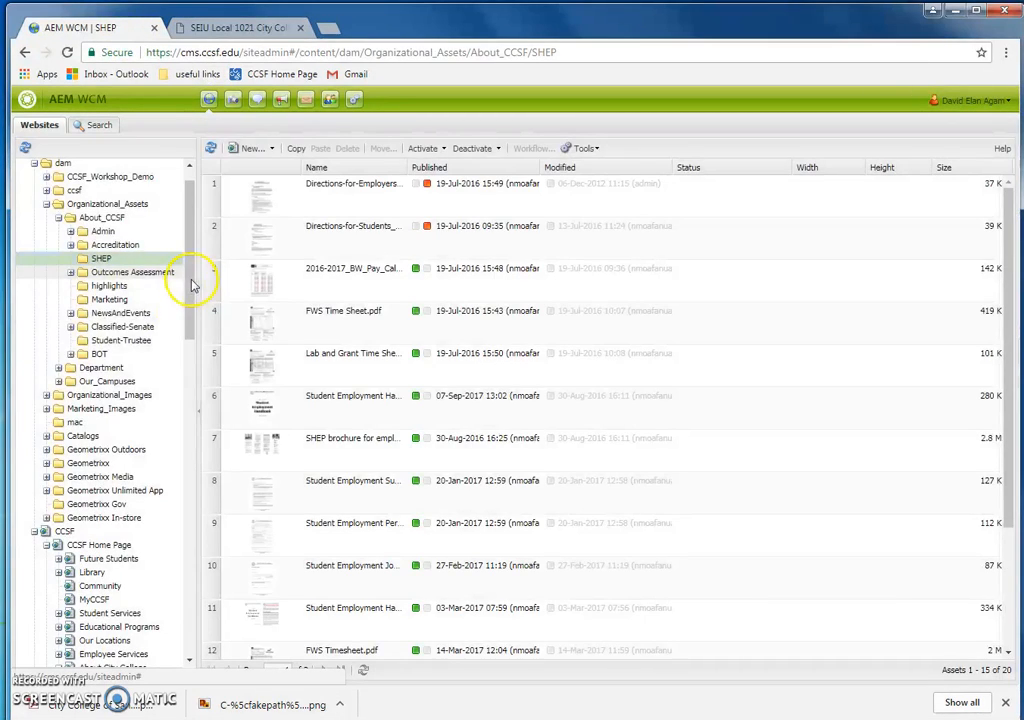
left_click_drag(194, 286, 197, 417)
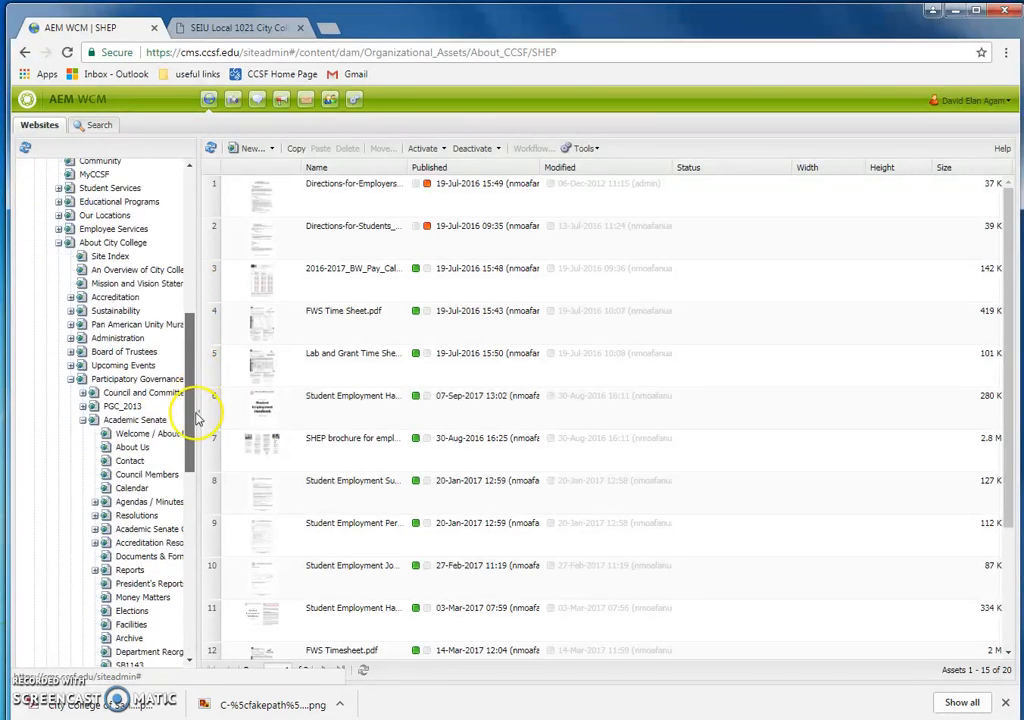
scroll(155, 445, "down", 1)
scroll(148, 444, "up", 2)
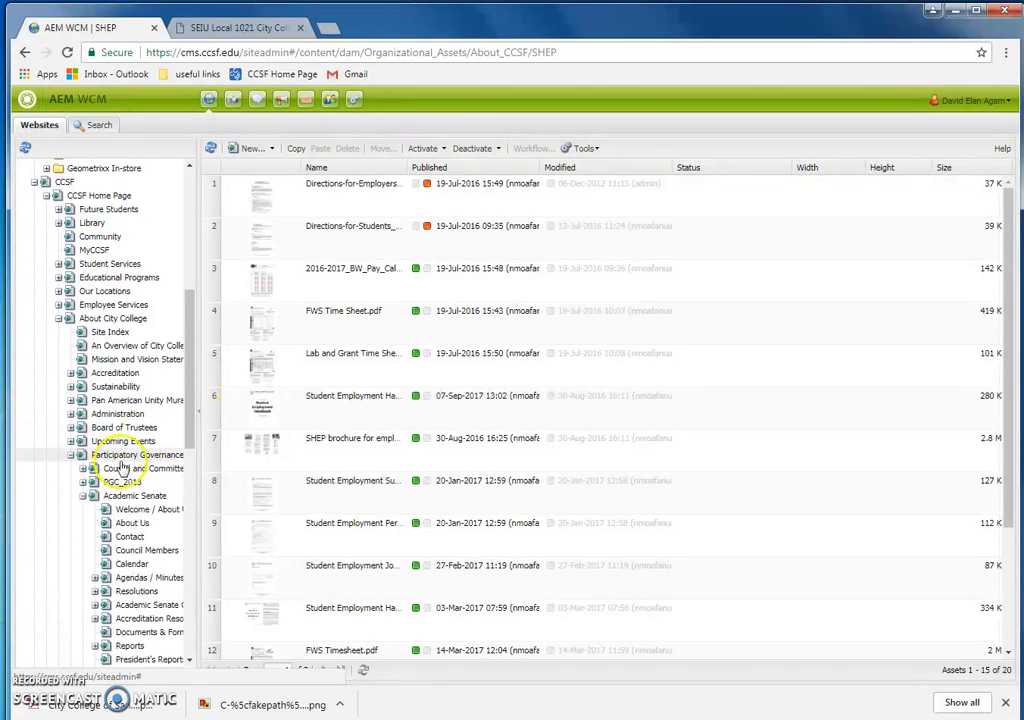
scroll(70, 515, "down", 1)
scroll(72, 500, "down", 5)
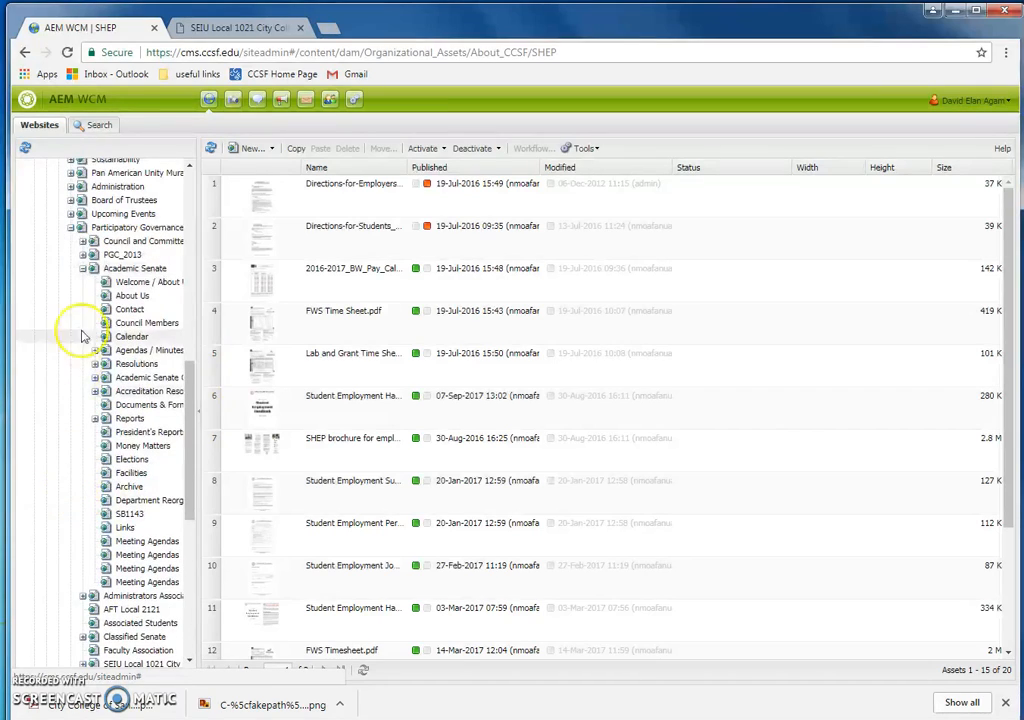
left_click(83, 270)
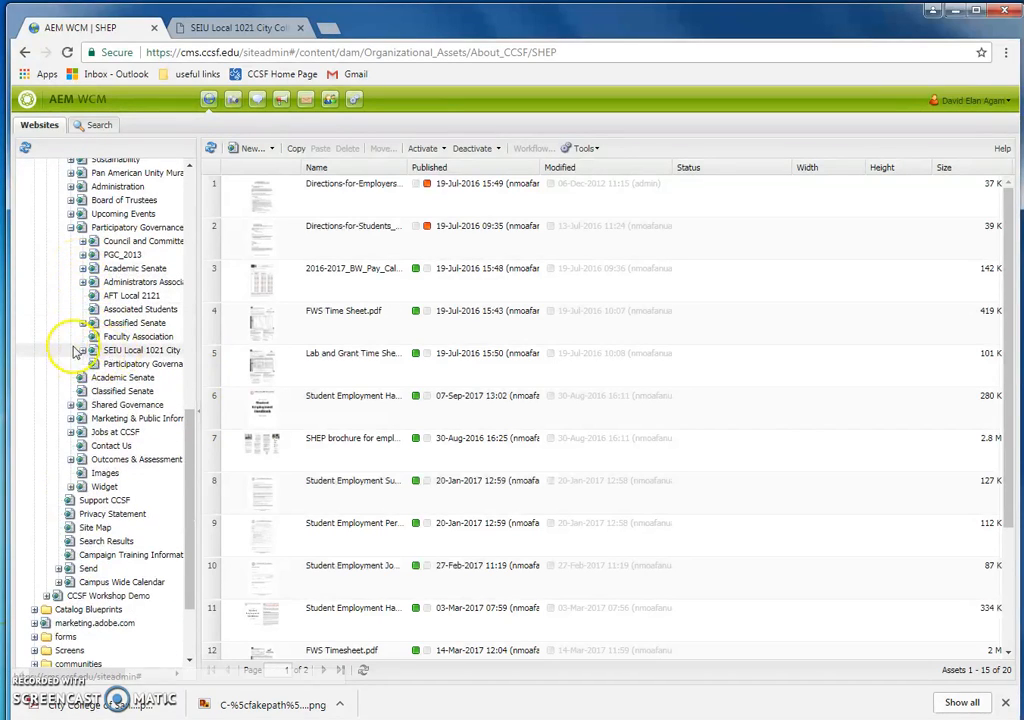
left_click(83, 350)
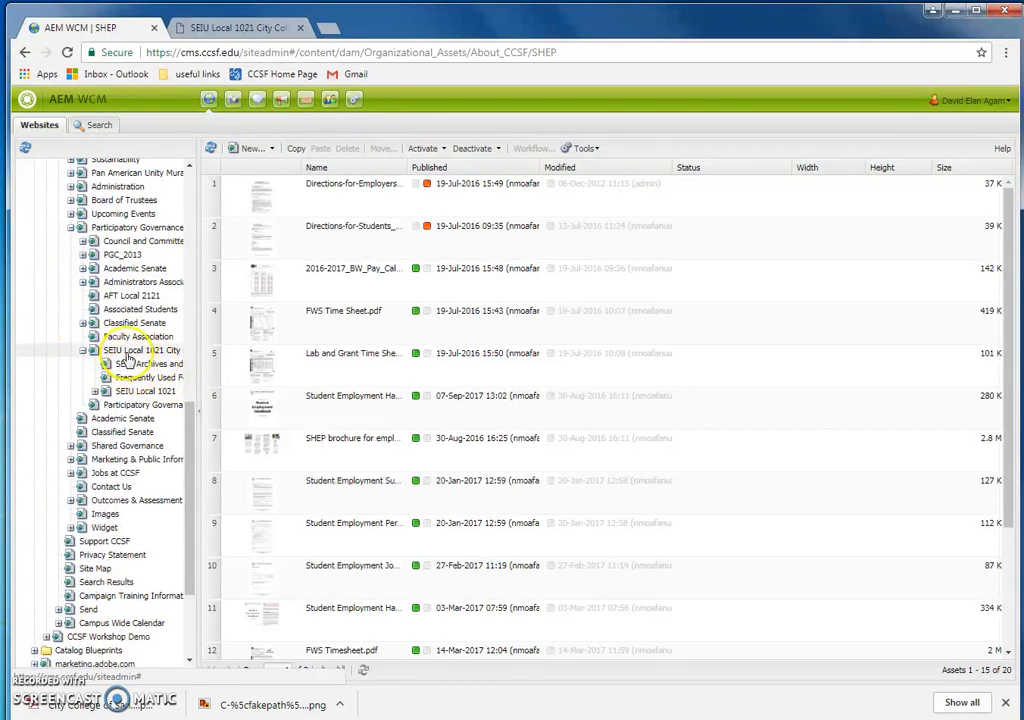
Step: On the SEIU page, view the SEIU Archives and Past Events and Frequently Used Forms - Classified Staff subpages, returning to the main page
left_click(235, 27)
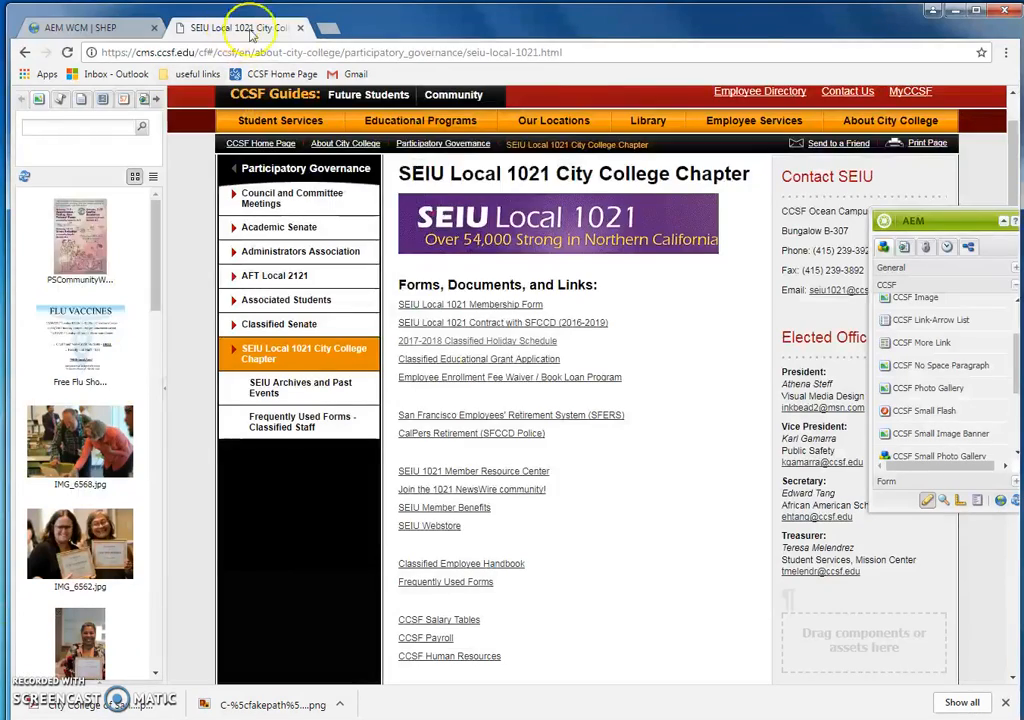
left_click(298, 388)
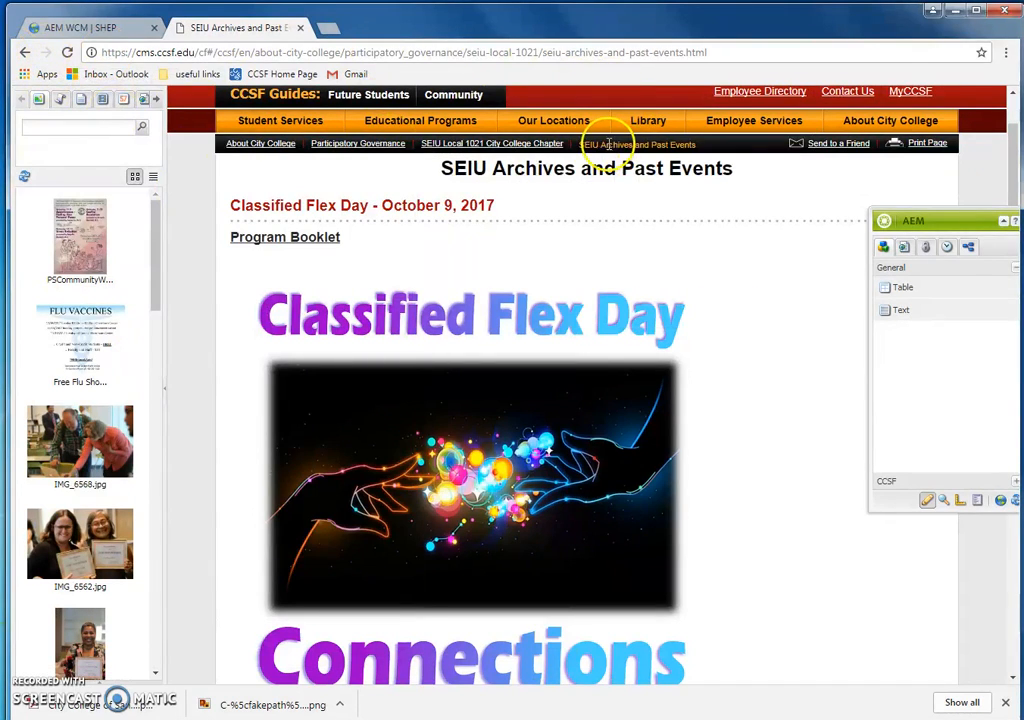
left_click(490, 148)
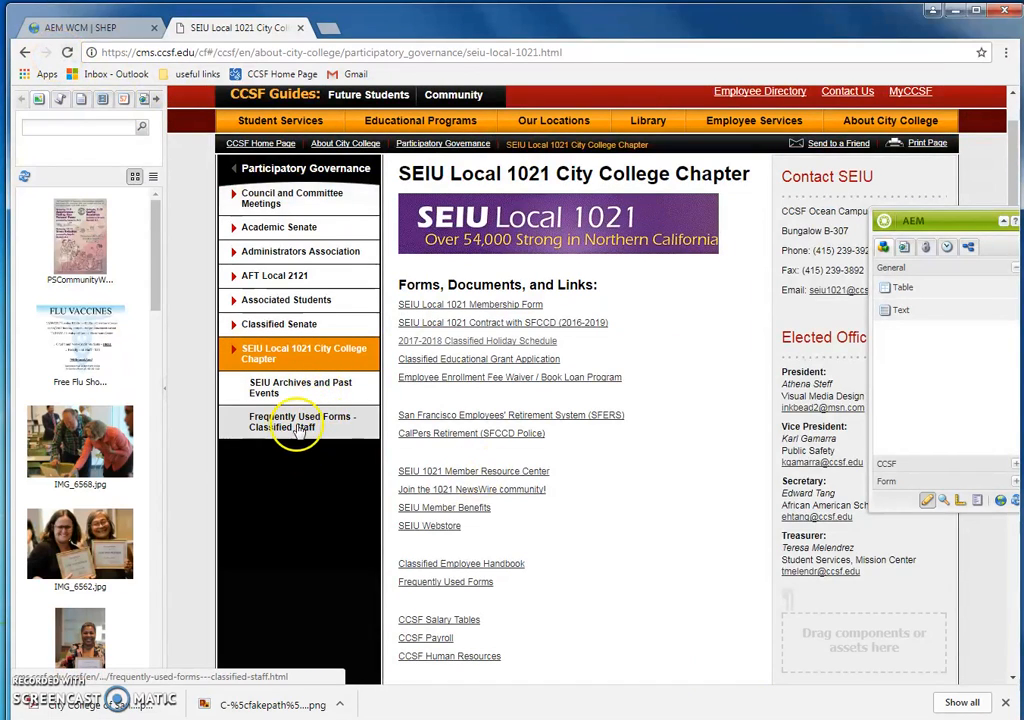
left_click(327, 424)
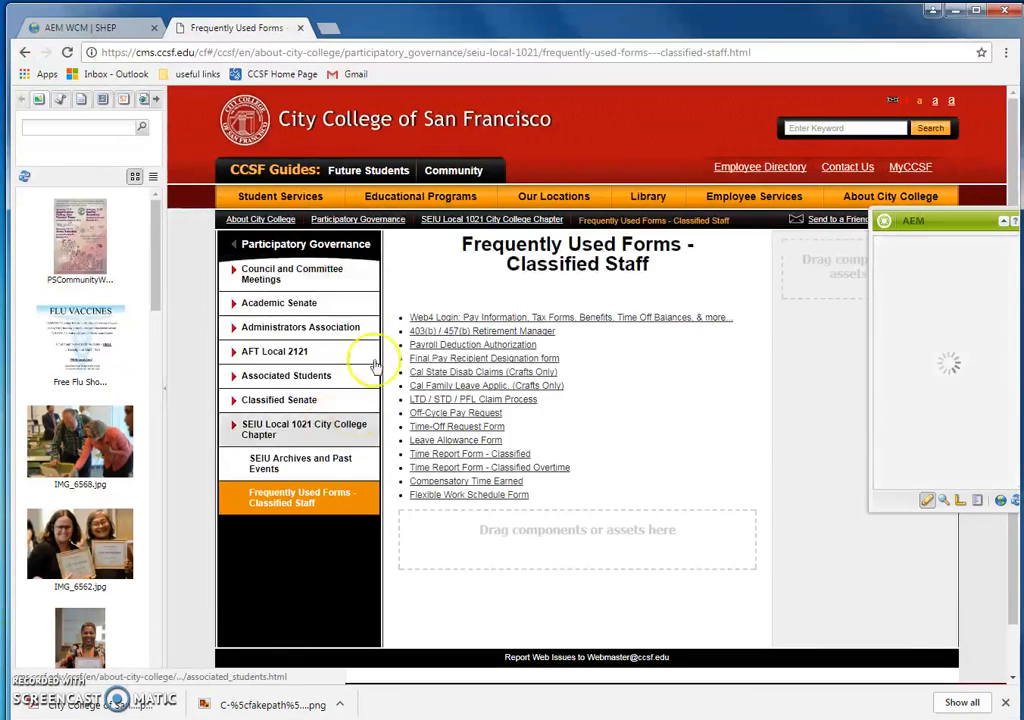
left_click(25, 52)
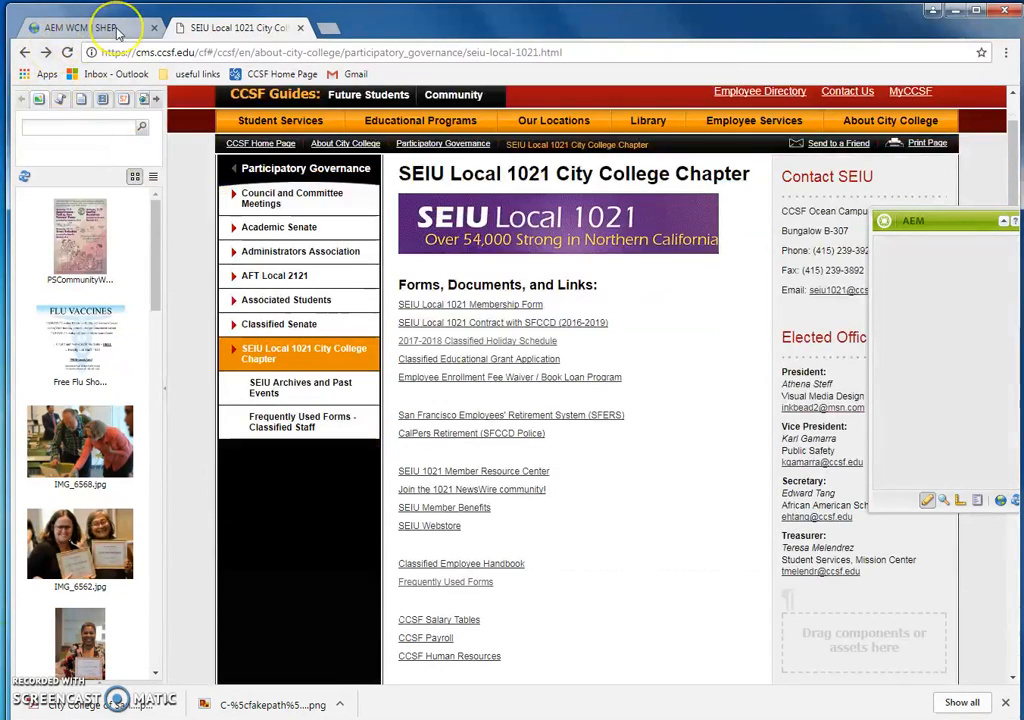
Step: In site administration, list the child pages of SEIU Local 1021 City College Chapter and select the SEIU Local 1021 page
left_click(110, 27)
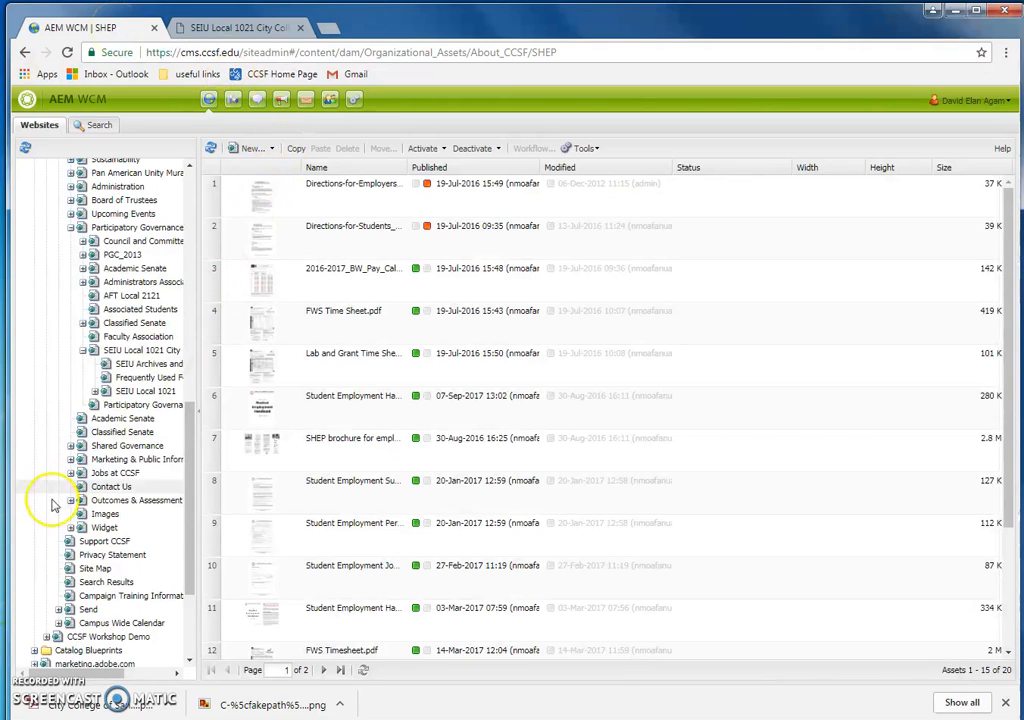
scroll(103, 532, "up", 2)
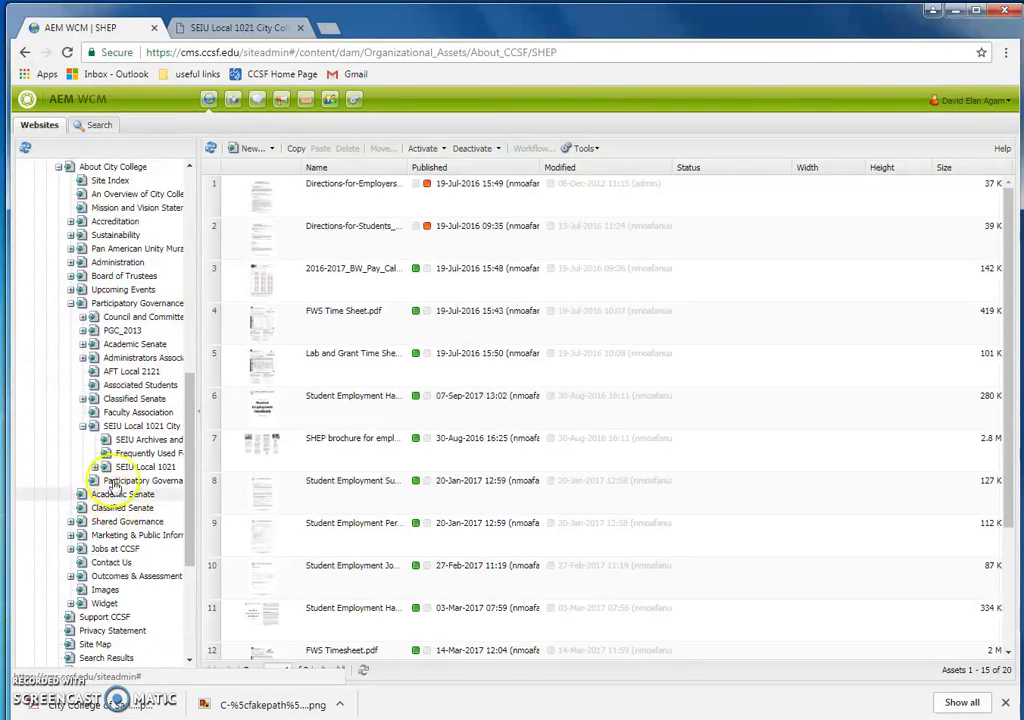
scroll(117, 428, "up", 1)
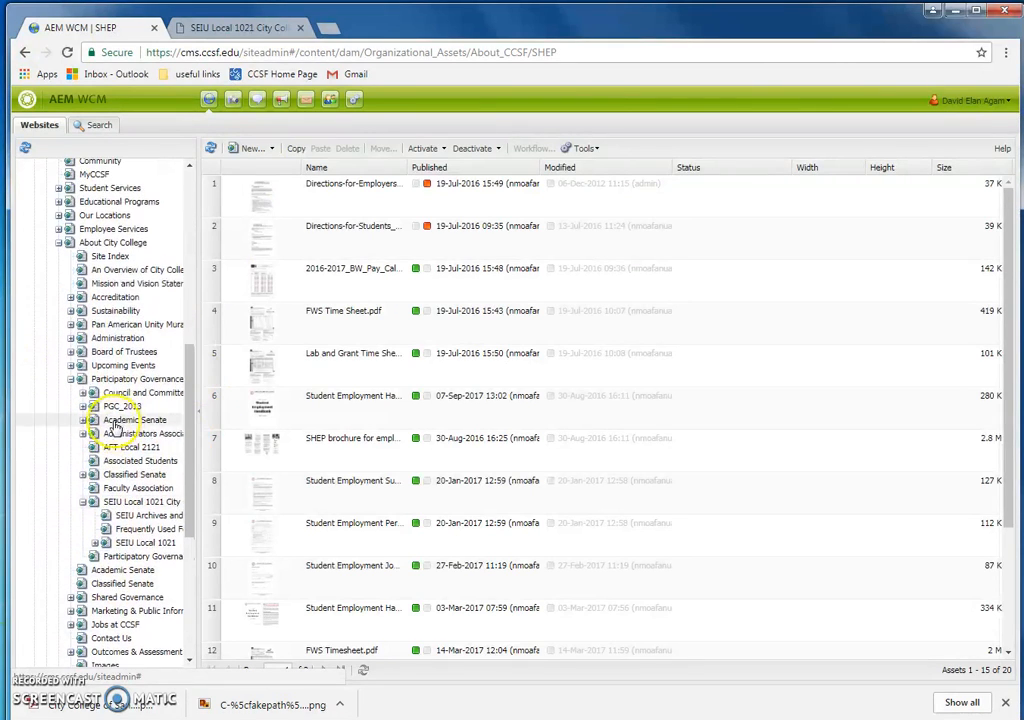
left_click(110, 503)
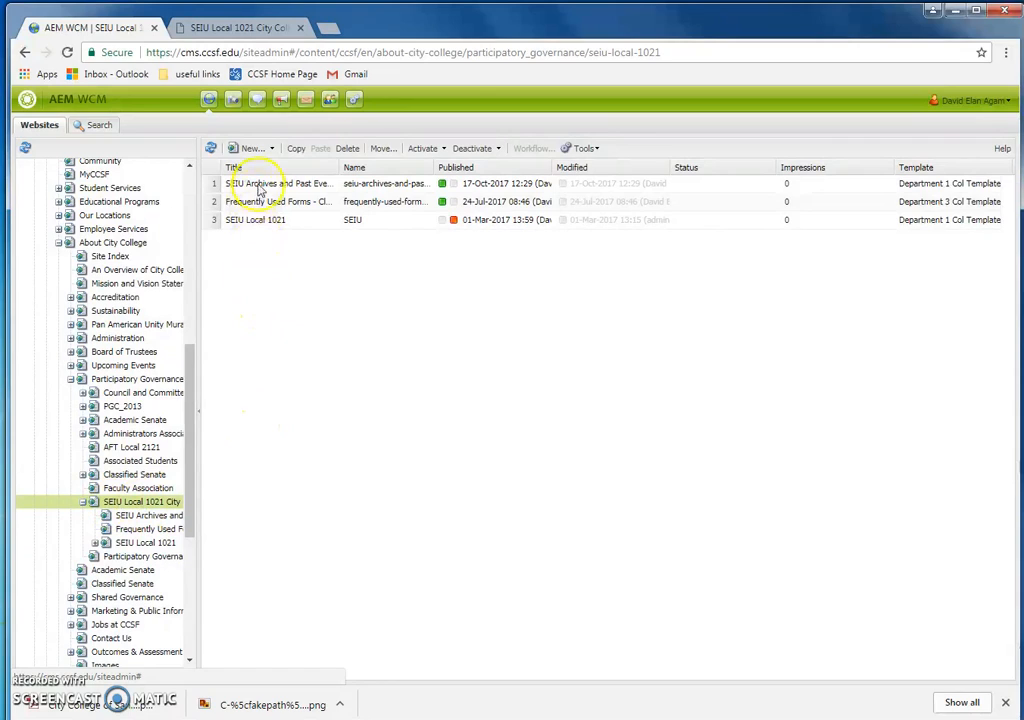
left_click(420, 222)
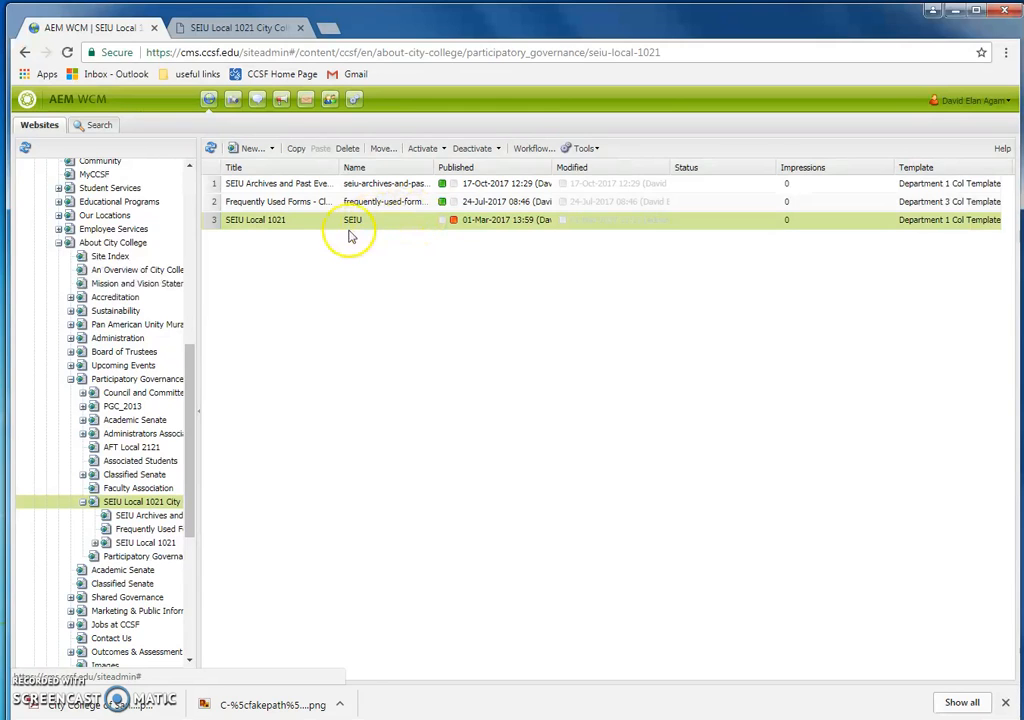
Step: Compare the listed child pages with the SEIU page's side navigation and select the SEIU Archives and Past Events page
left_click(265, 26)
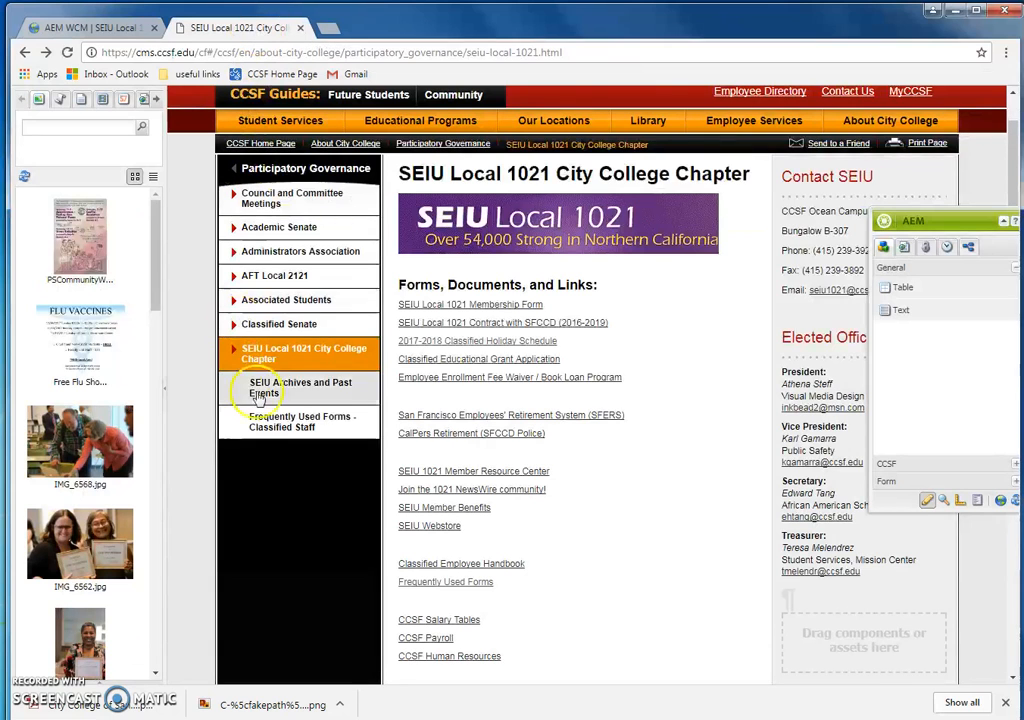
left_click(95, 25)
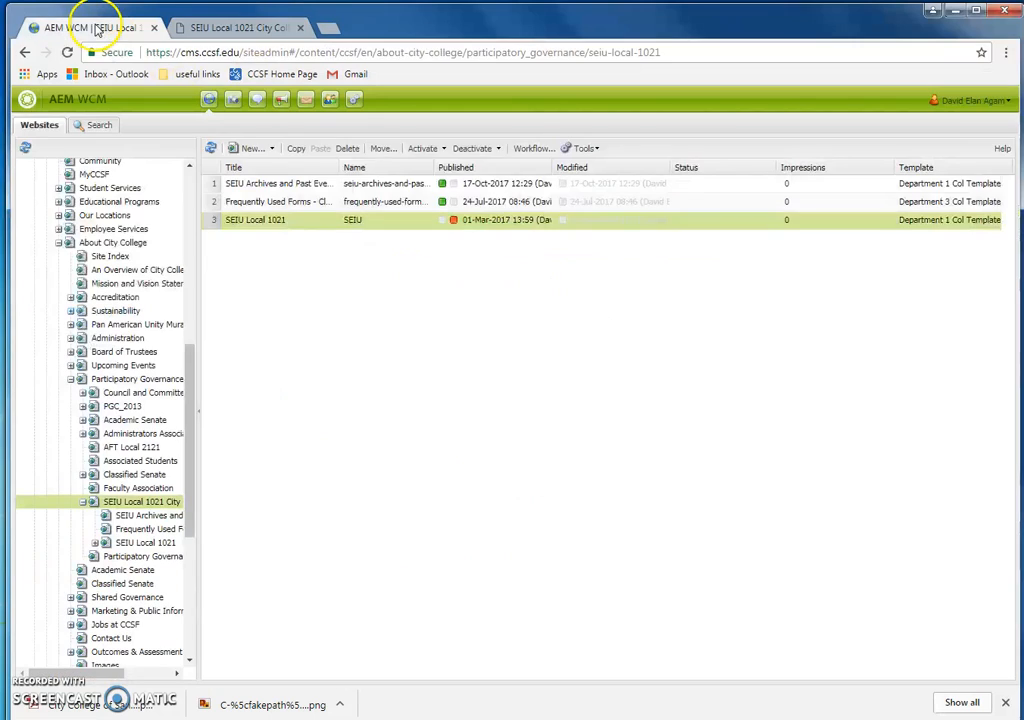
left_click(342, 187)
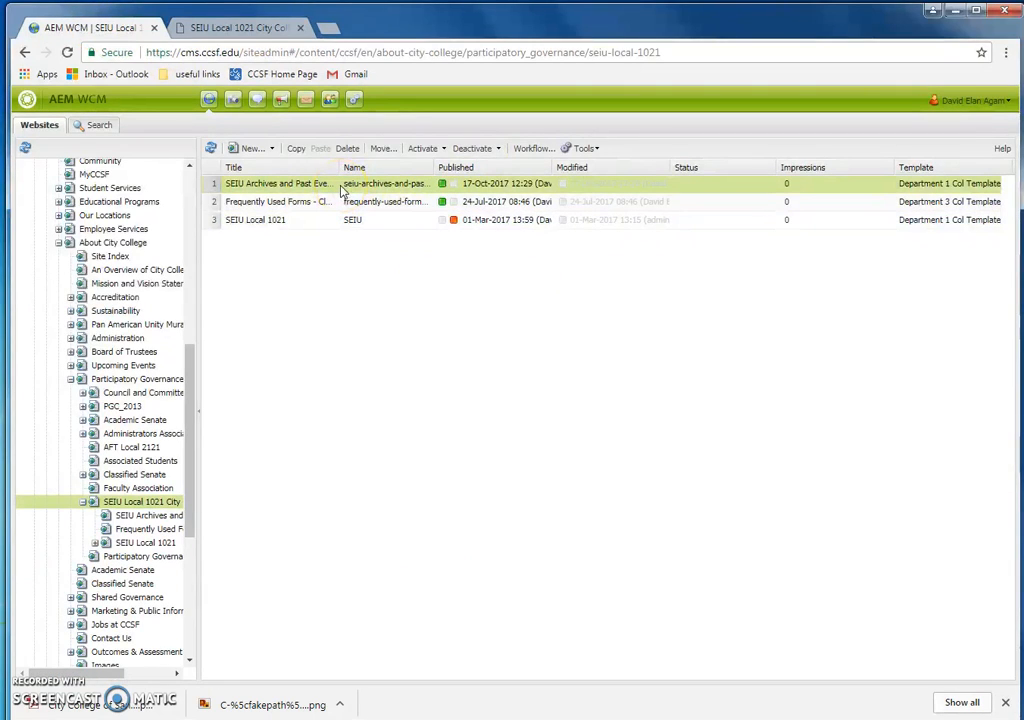
left_click(260, 30)
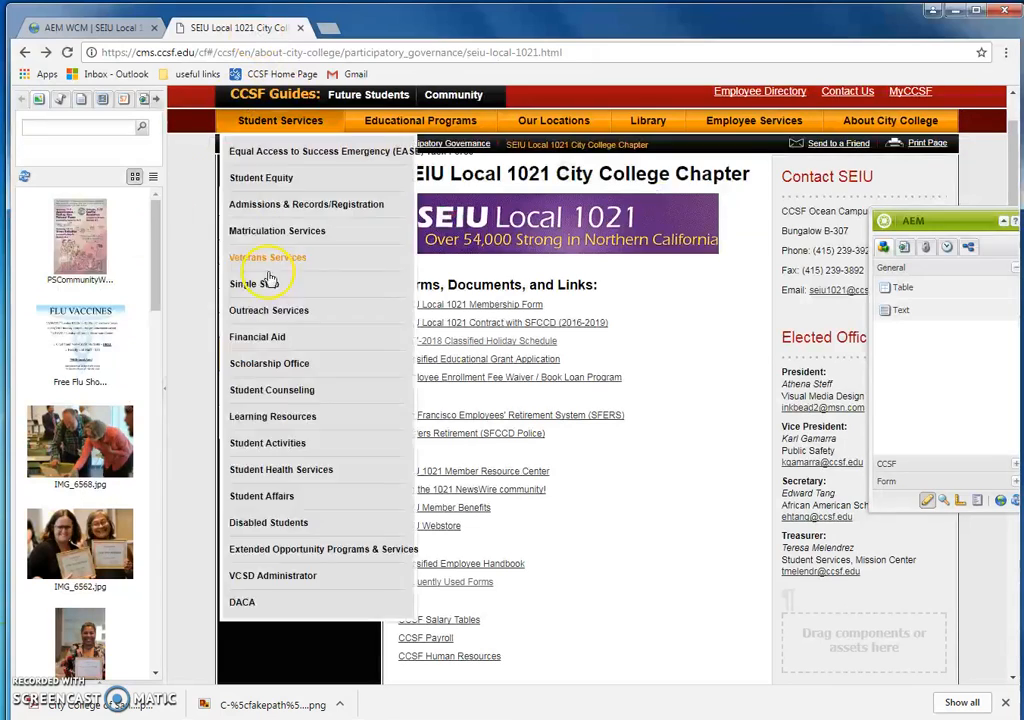
left_click(85, 28)
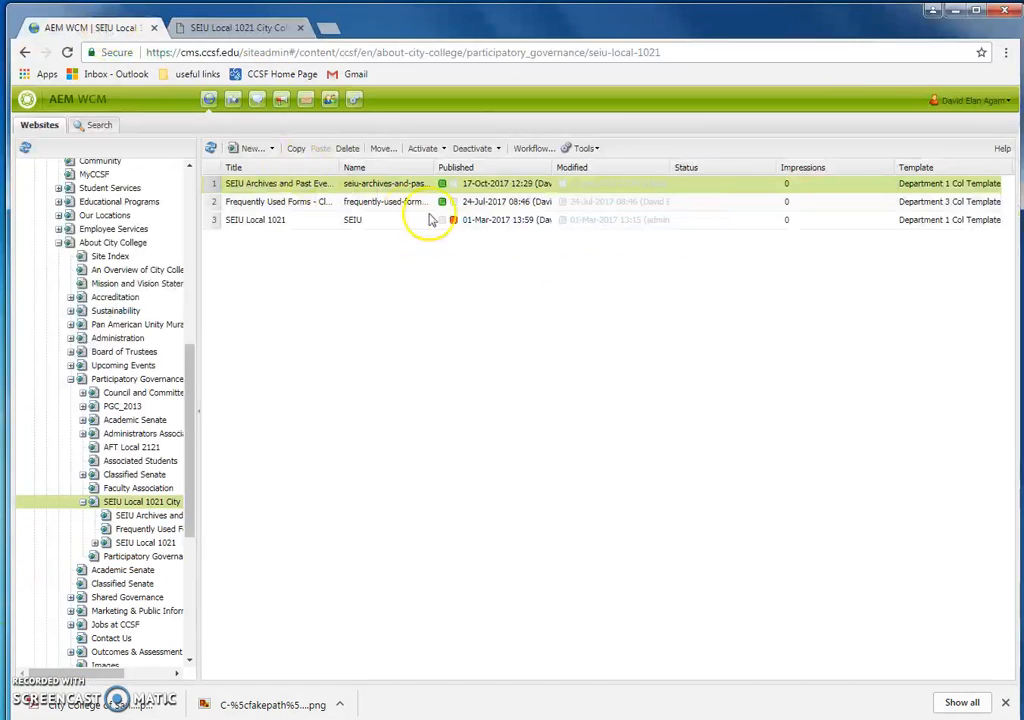
Step: Review the Hide in Navigation option and the advanced, image and impressions properties of SEIU Archives and Past Events, and close them without saving
right_click(372, 188)
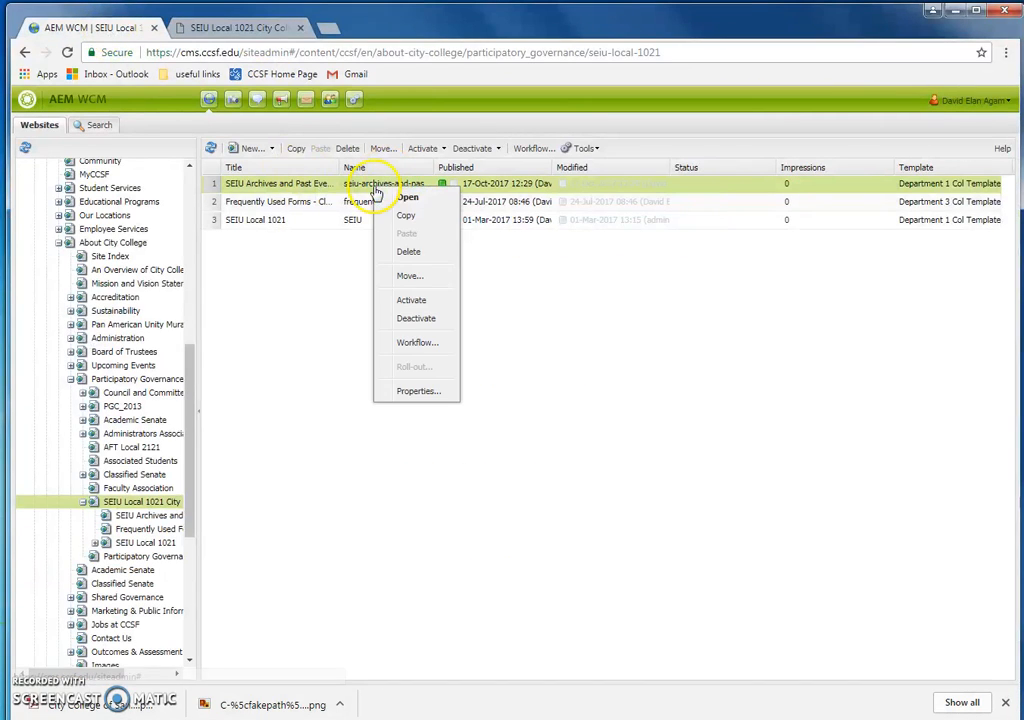
left_click(436, 391)
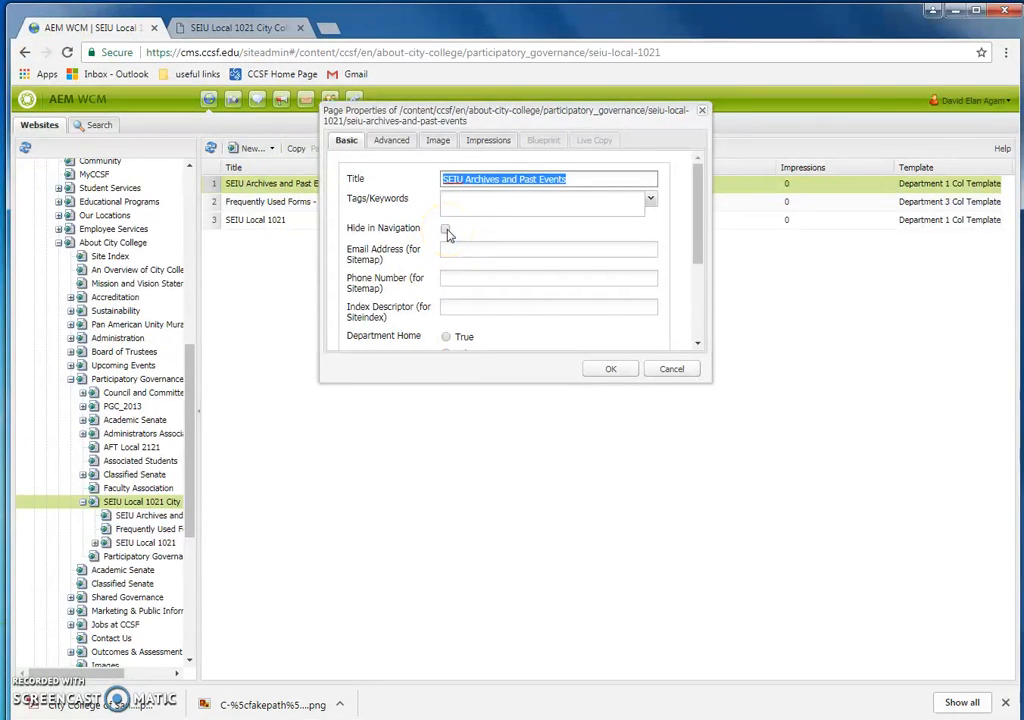
left_click(451, 233)
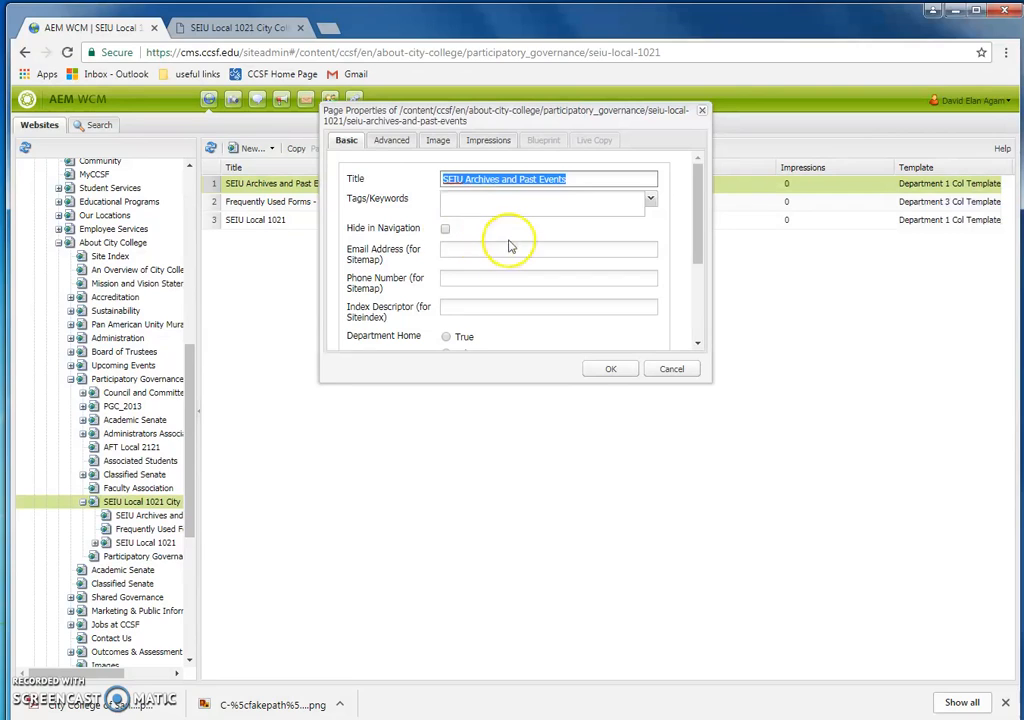
scroll(511, 245, "down", 3)
left_click(390, 140)
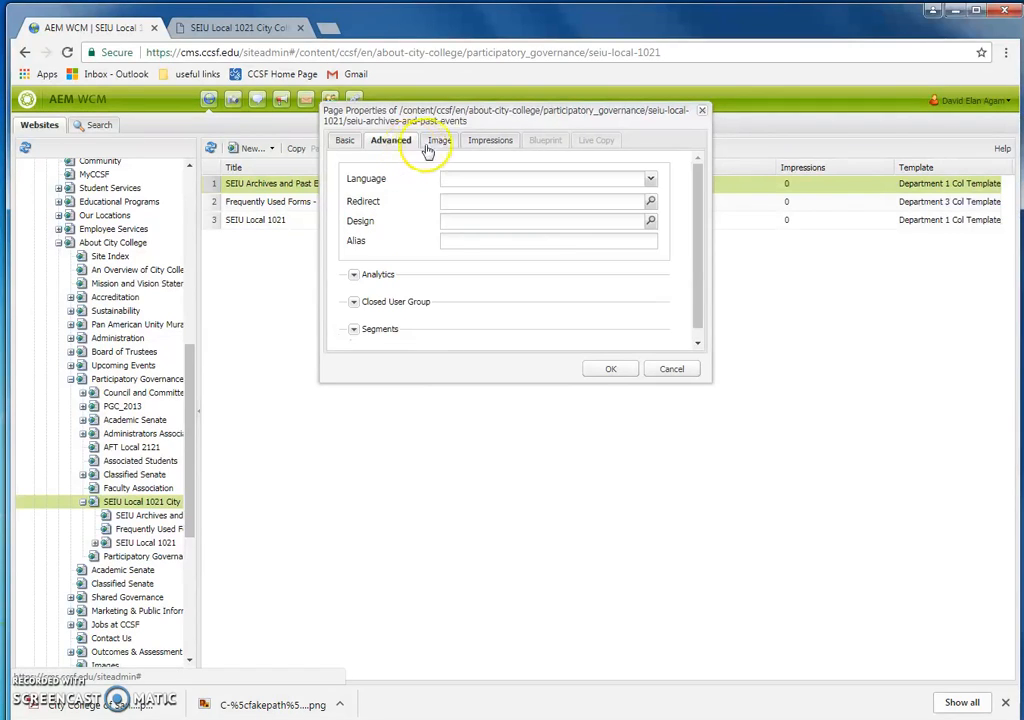
left_click(433, 145)
left_click(488, 140)
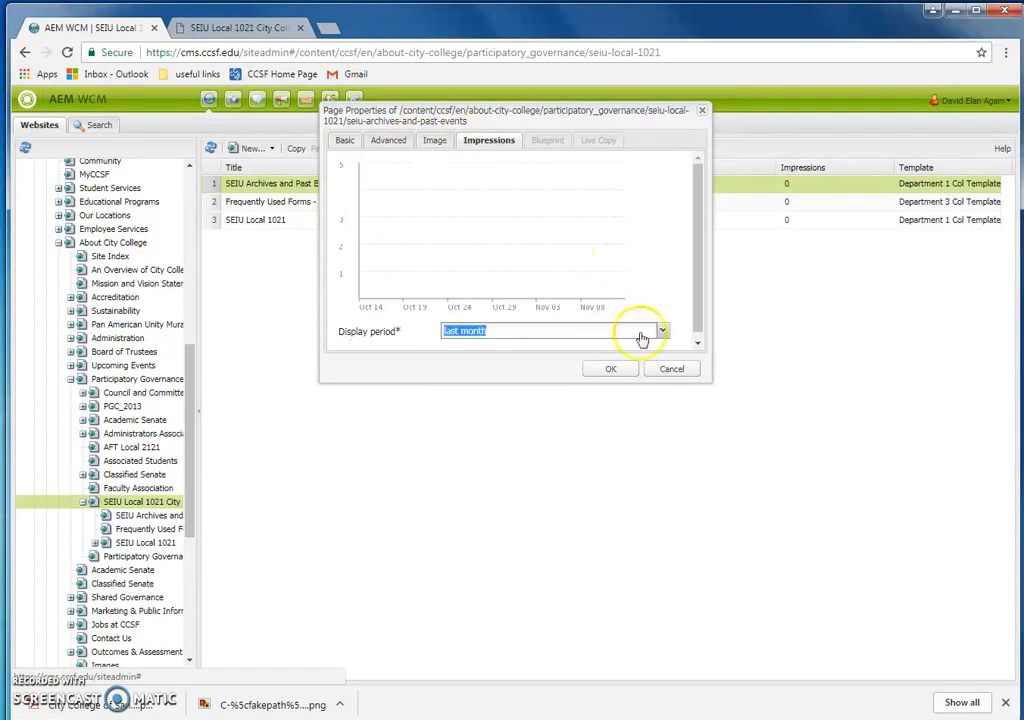
left_click(668, 369)
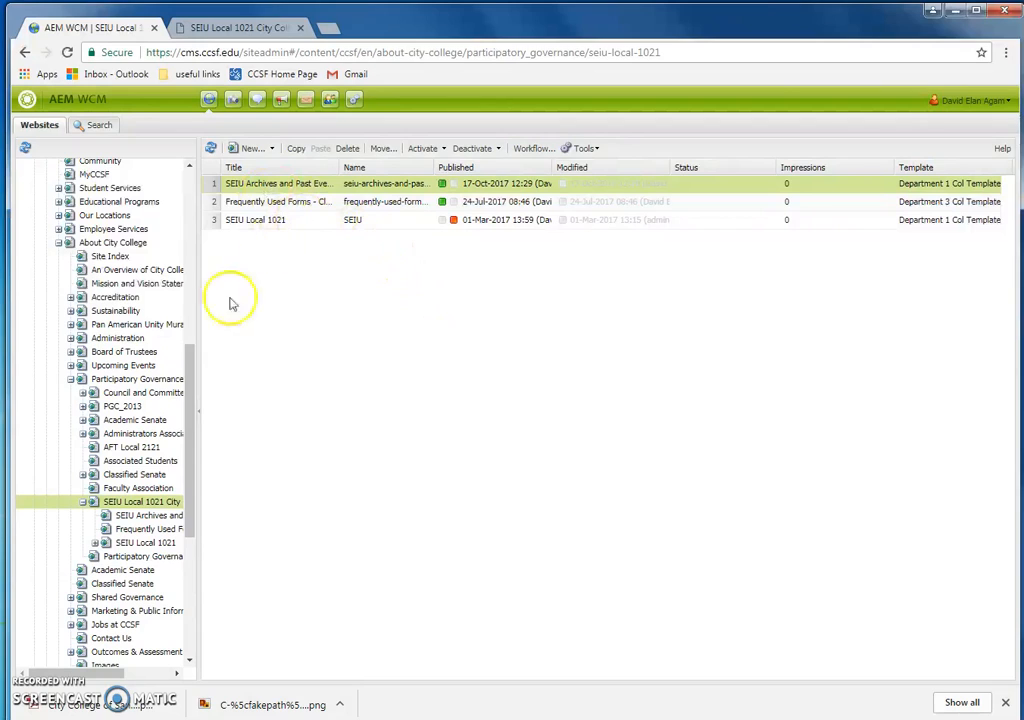
Step: Start creating a new page under SEIU Local 1021 City College Chapter, ready for its title
left_click(269, 148)
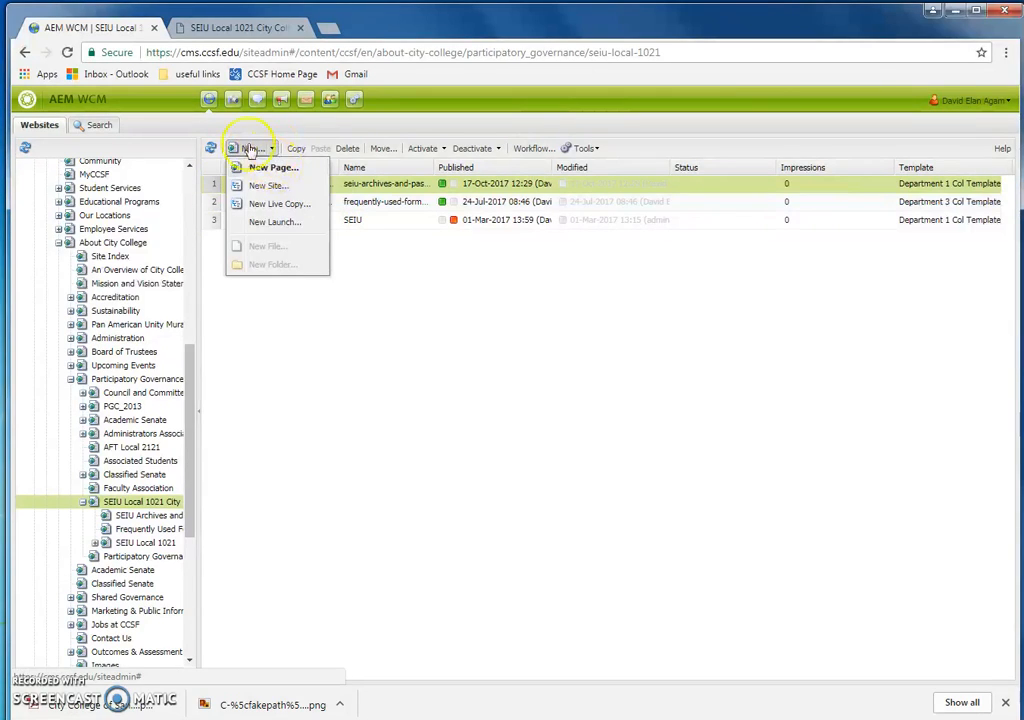
left_click(258, 167)
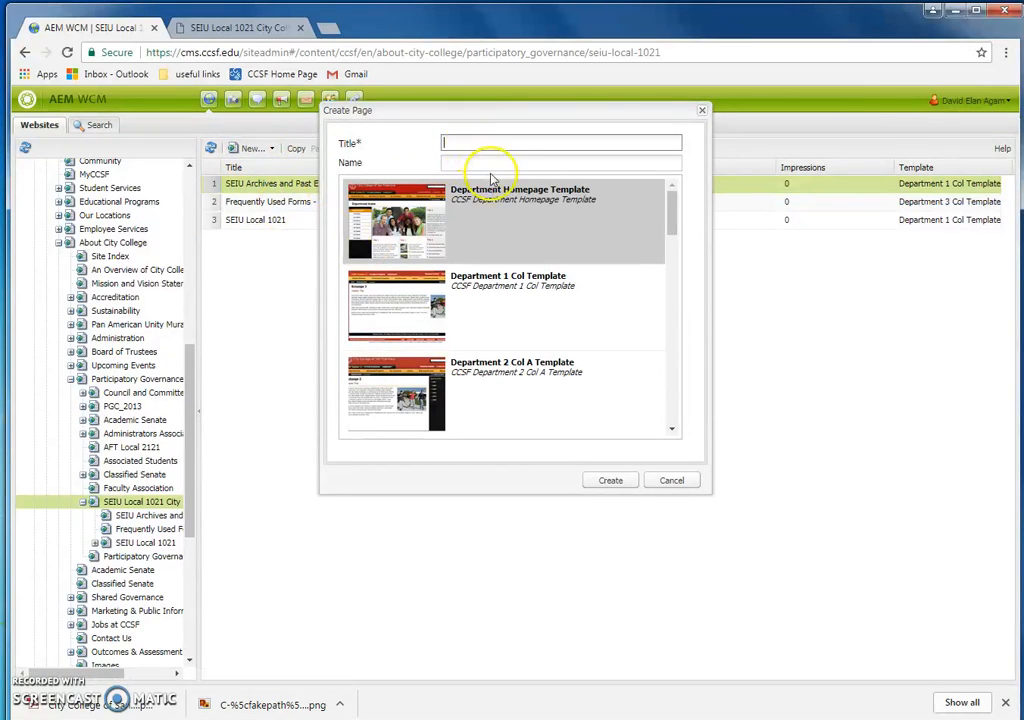
left_click(475, 144)
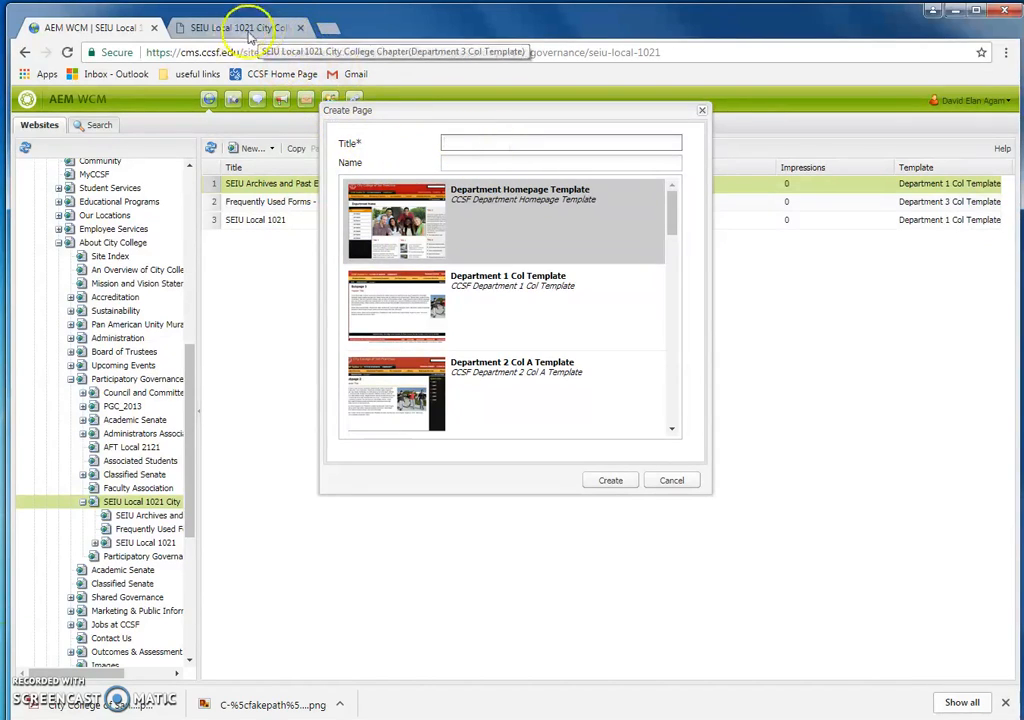
Step: Inspect the SEIU page's title component with its title left empty, close it, and return to the page creation form
left_click(226, 31)
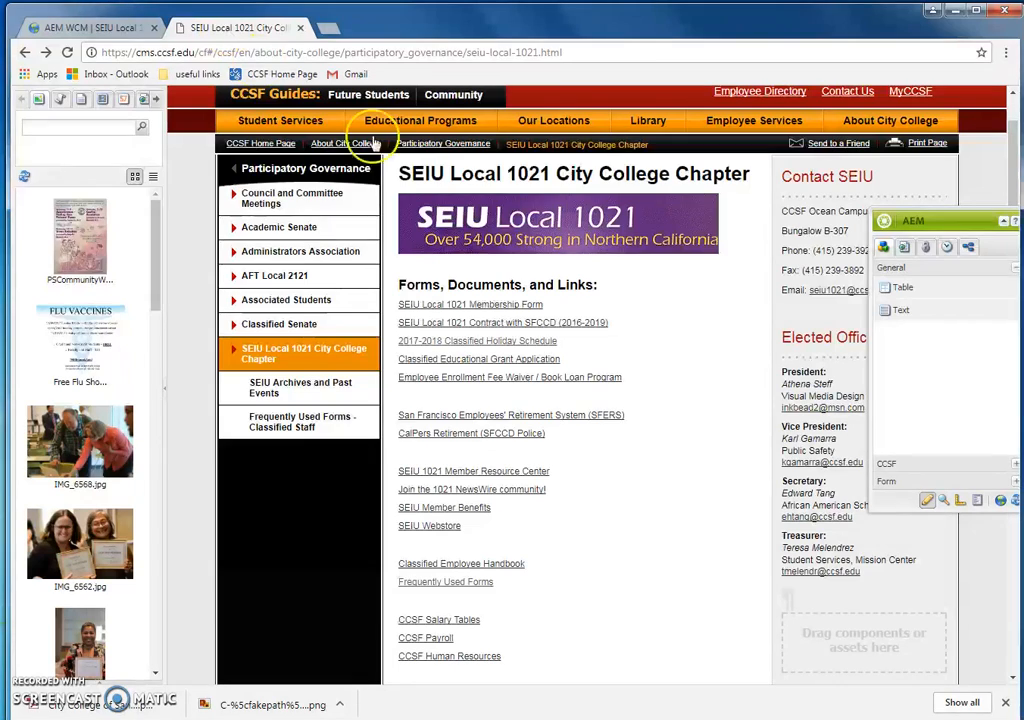
right_click(617, 187)
left_click(622, 194)
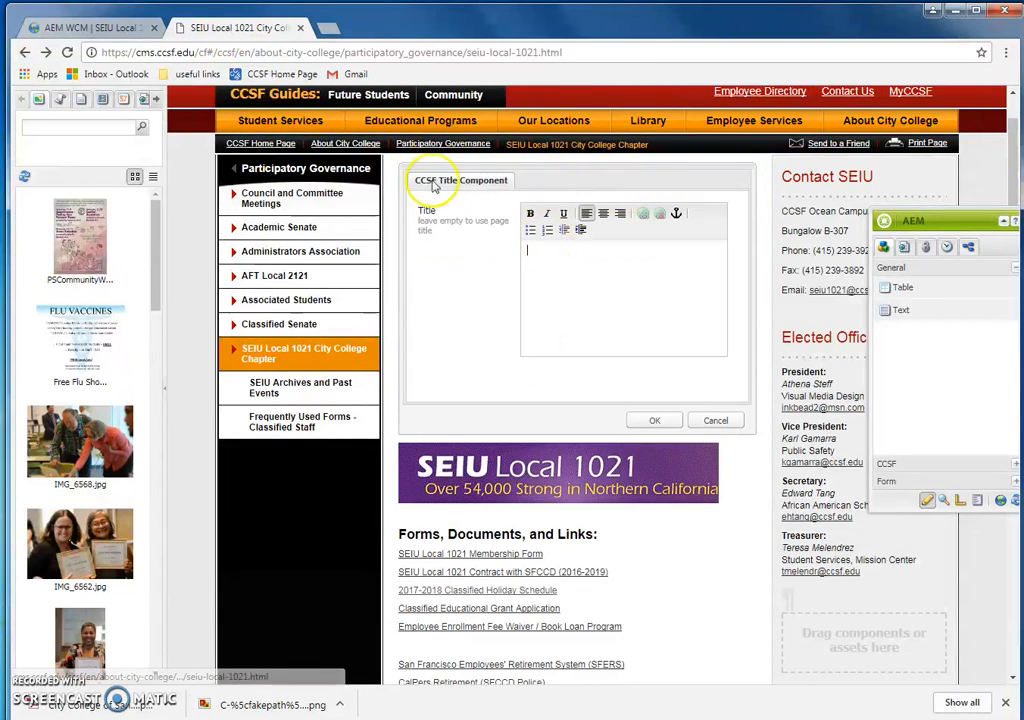
left_click(655, 420)
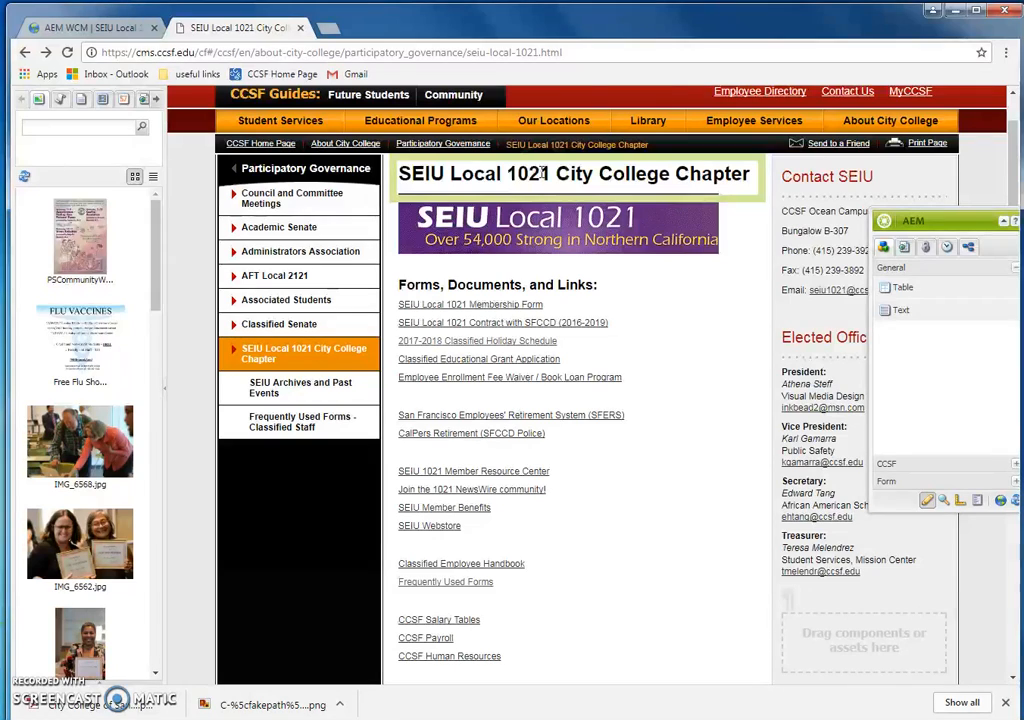
left_click(122, 27)
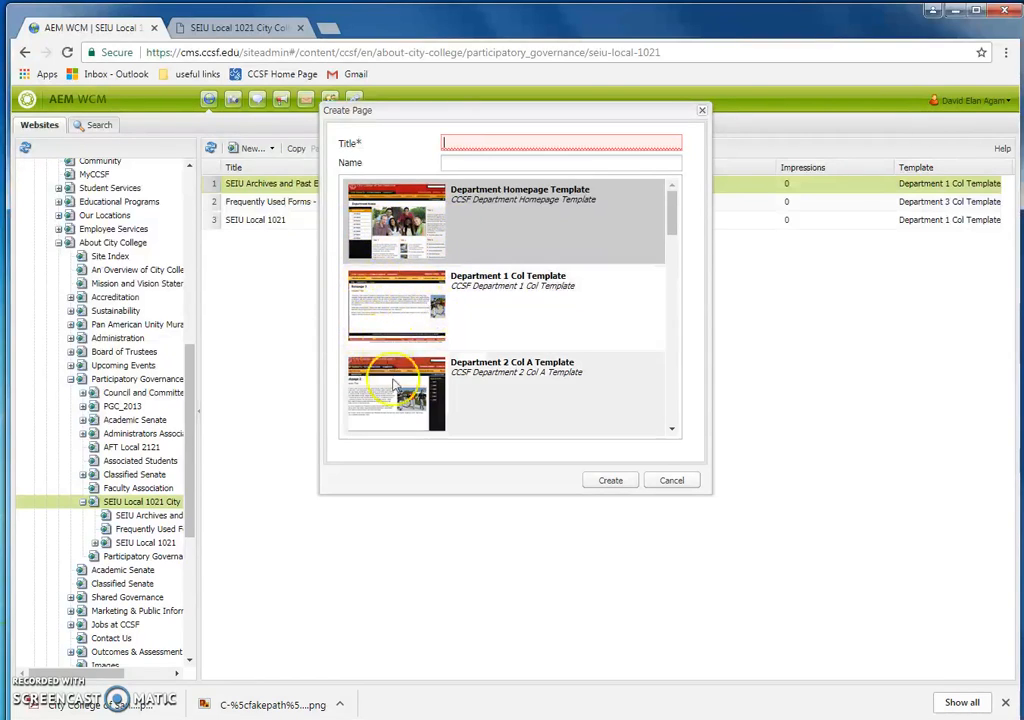
Step: Look through the available page templates, including the department and generic column templates, and close the creation form without creating a page
scroll(365, 385, "down", 8)
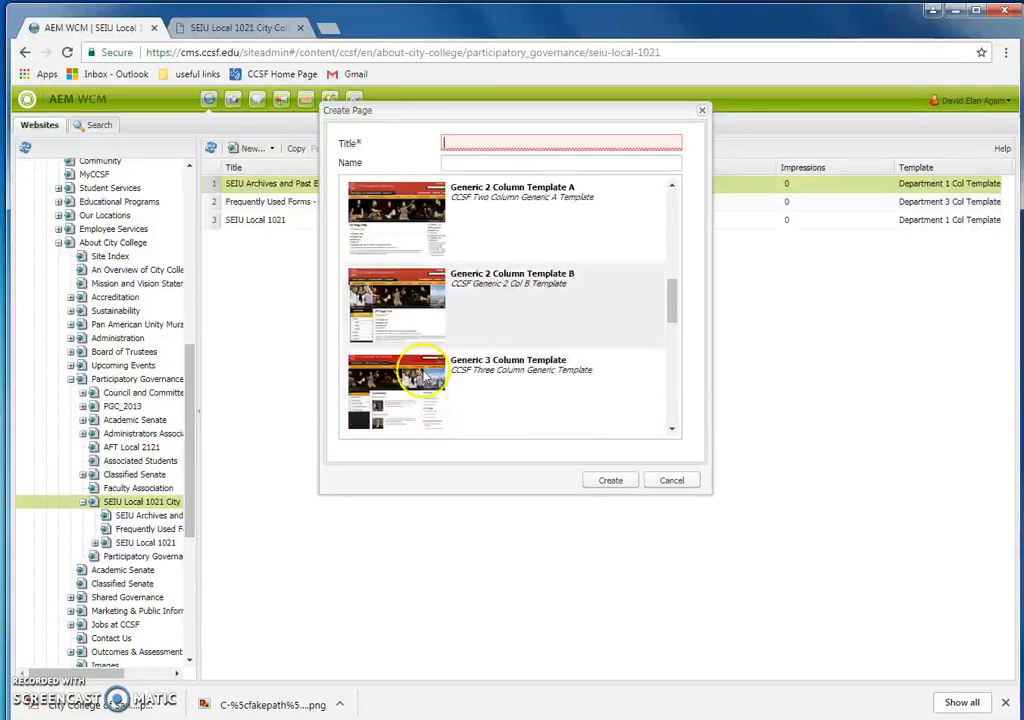
scroll(425, 375, "up", 8)
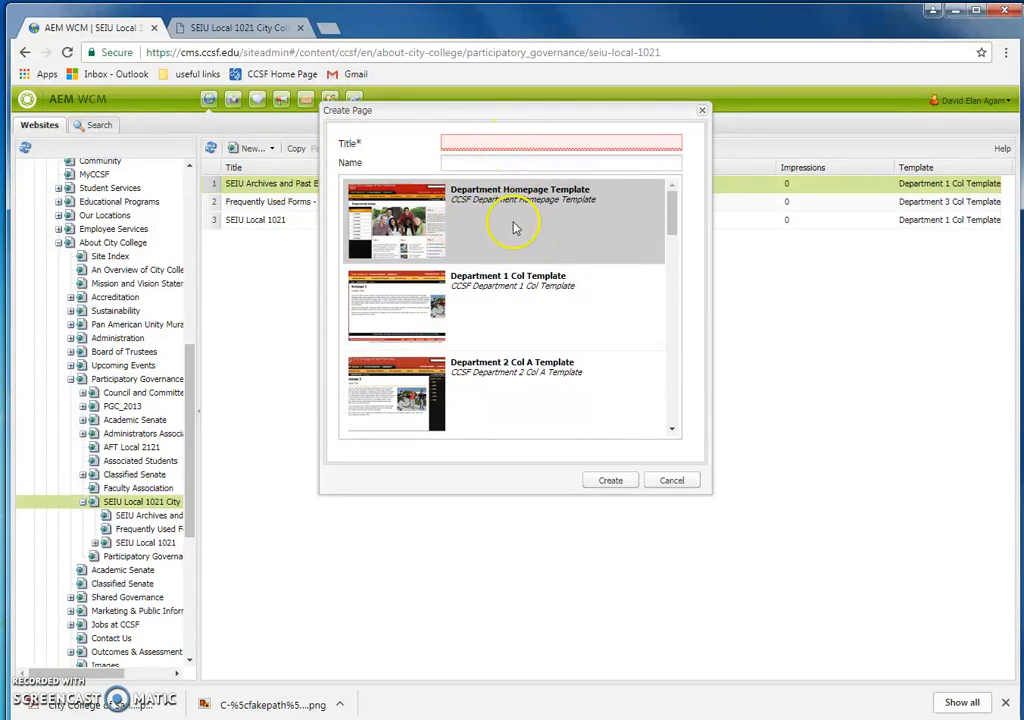
left_click(668, 488)
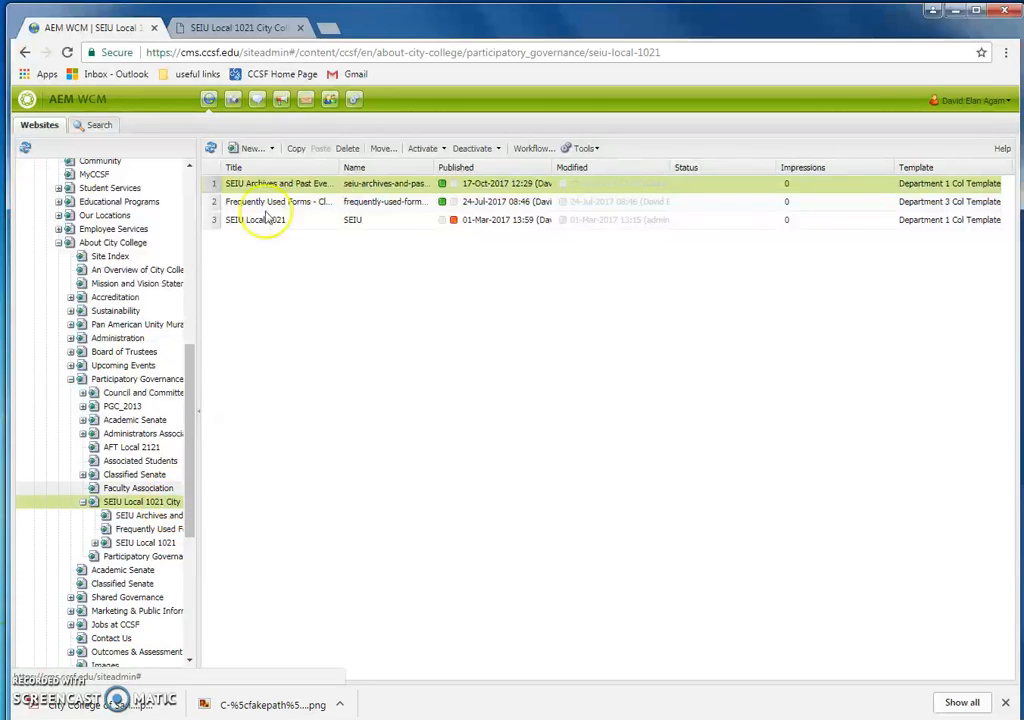
Step: Create a page titled Test with the Department Homepage Template under SEIU Local 1021 City College Chapter and select it
left_click(249, 148)
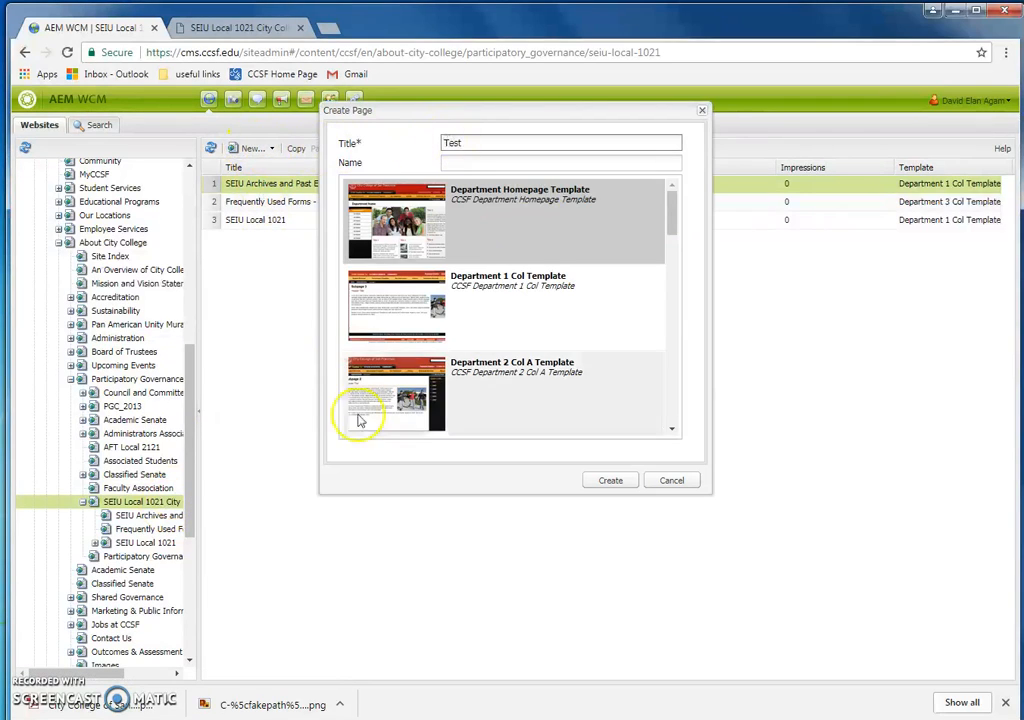
left_click(610, 480)
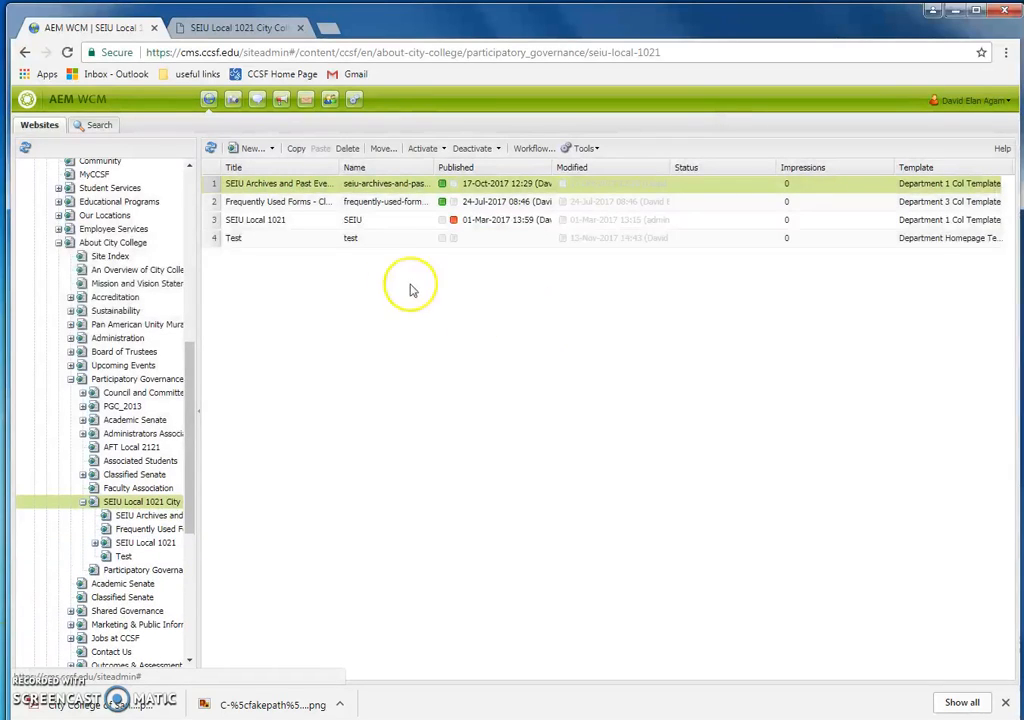
left_click(352, 240)
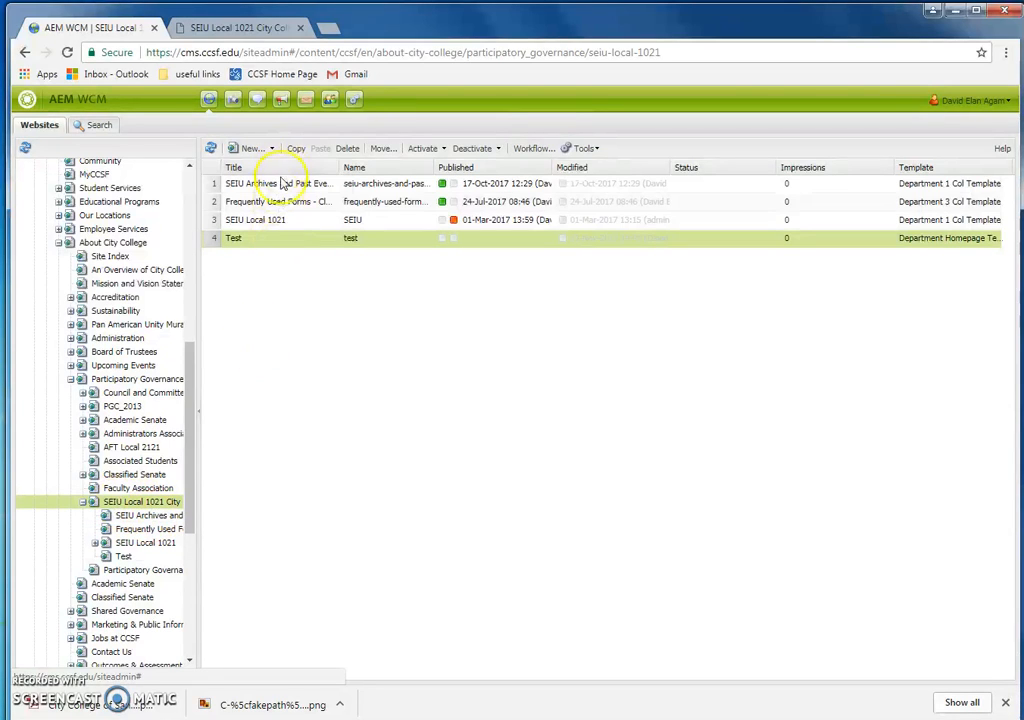
Step: Create a subpage titled Test with the Department Homepage Template under SEIU Archives and Past Events
left_click(140, 515)
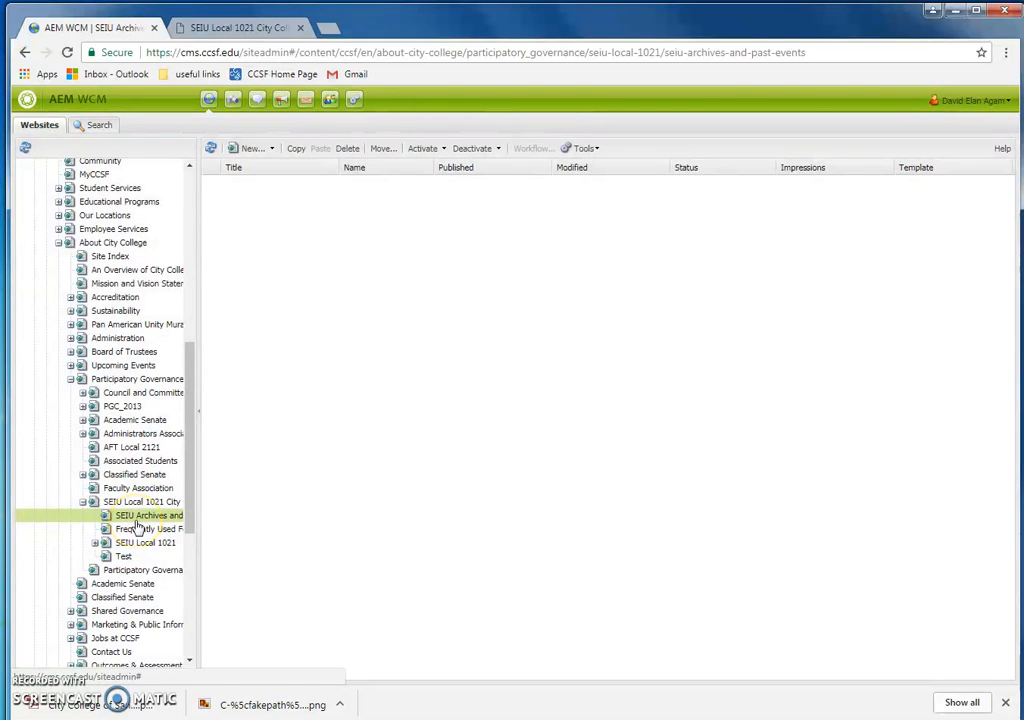
left_click(248, 149)
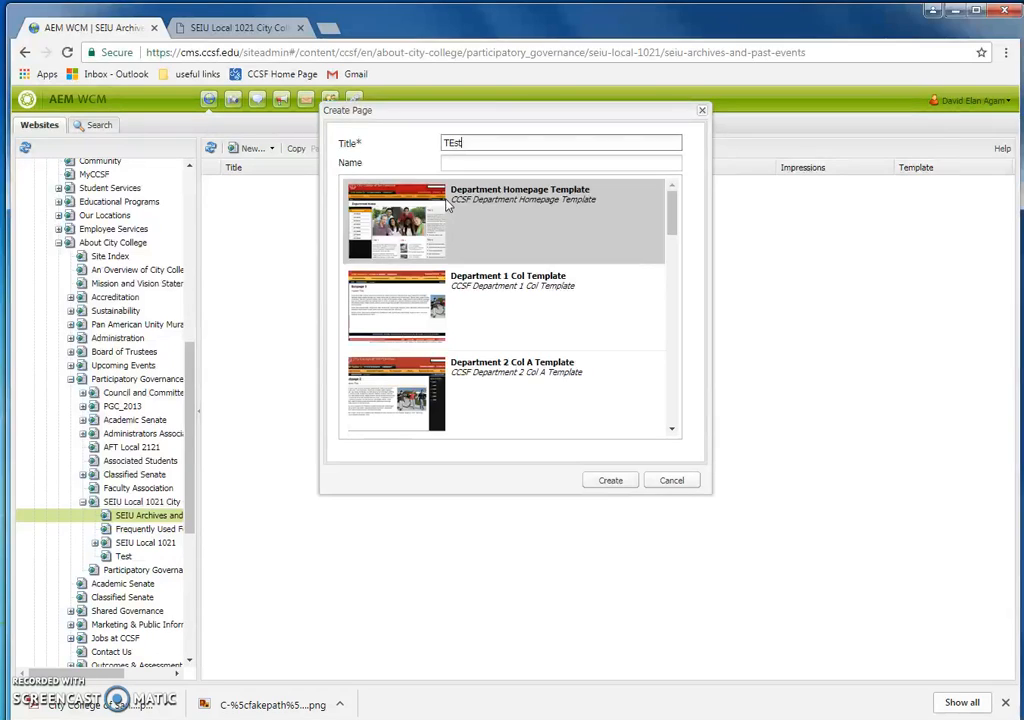
left_click(464, 245)
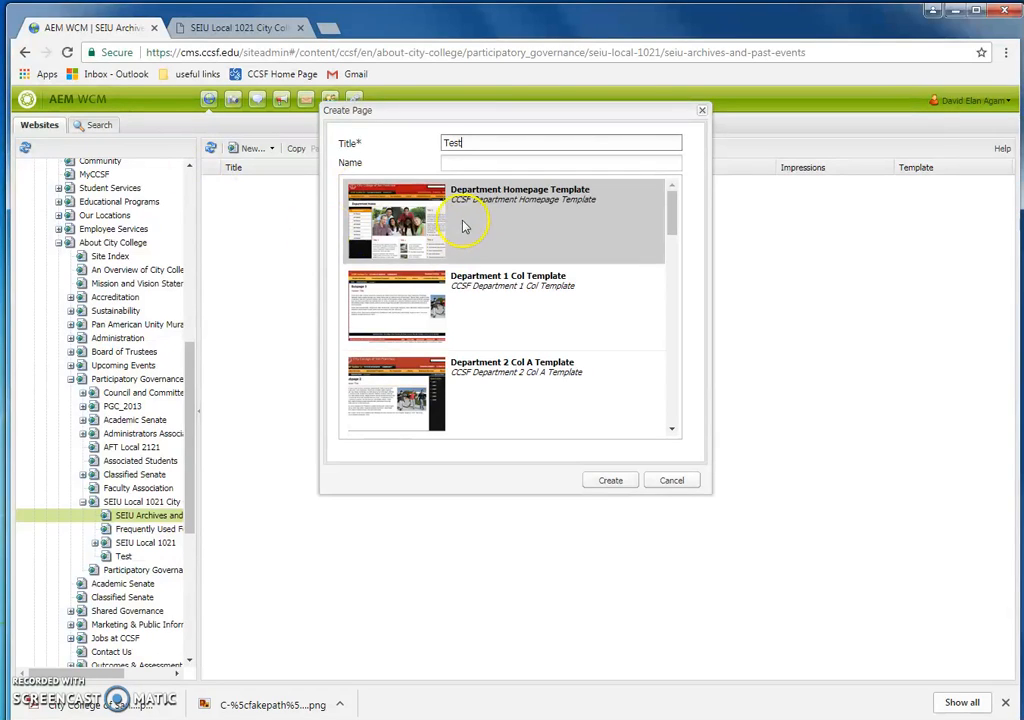
left_click(620, 483)
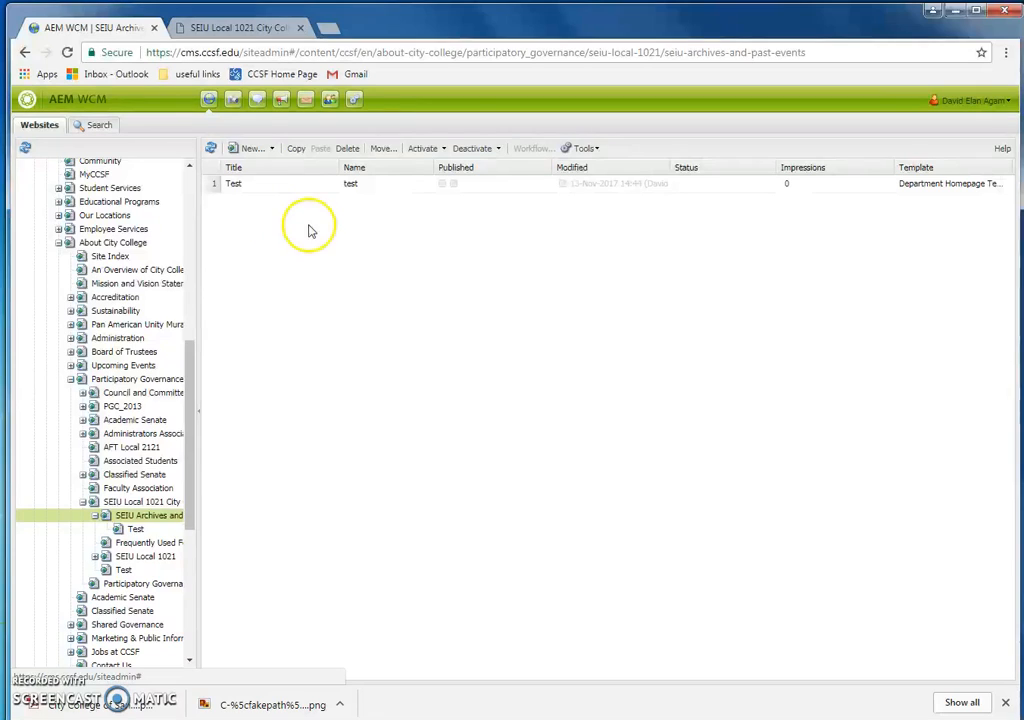
Step: Delete the Test subpage under SEIU Archives and Past Events
left_click(297, 188)
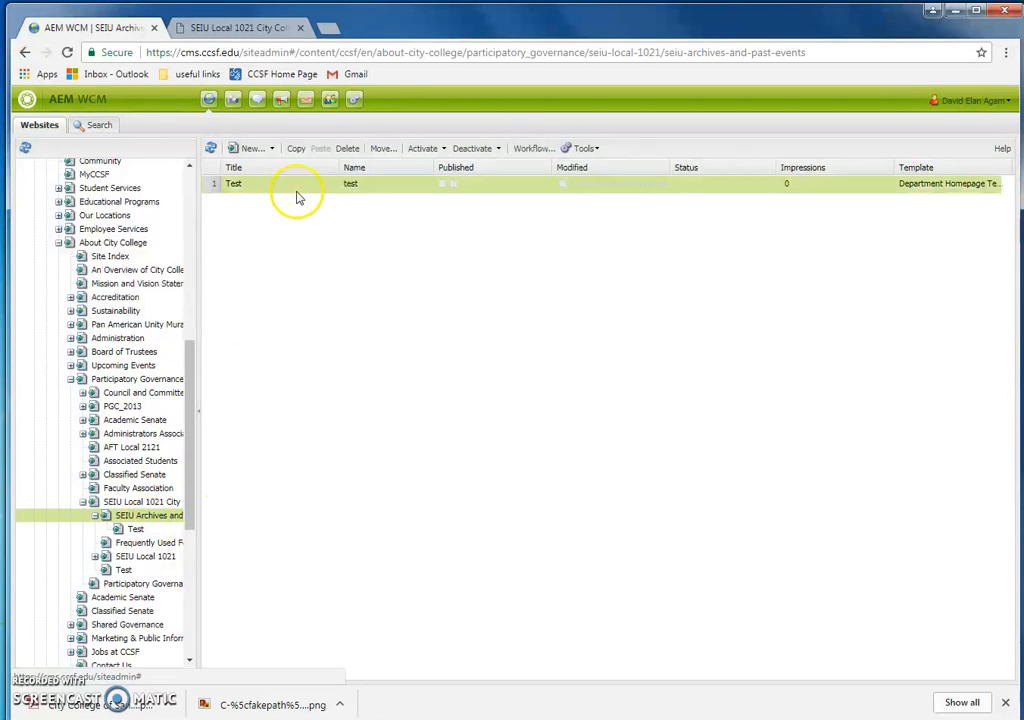
left_click(347, 148)
left_click(489, 395)
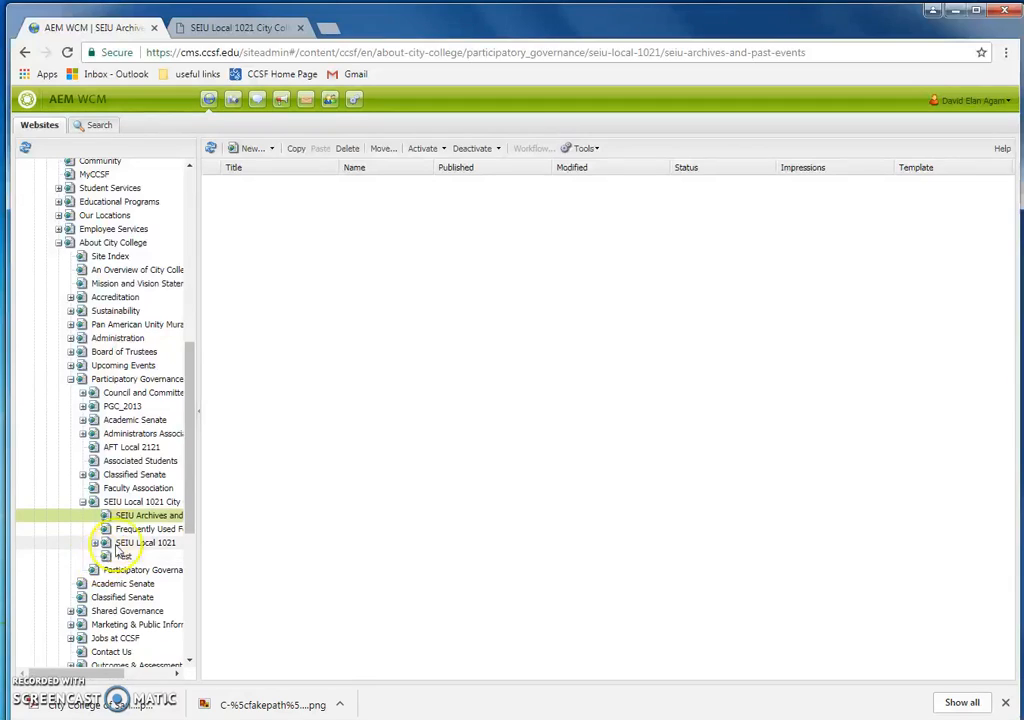
Step: Delete the Test page directly under SEIU Local 1021 City College Chapter
left_click(130, 501)
left_click(270, 240)
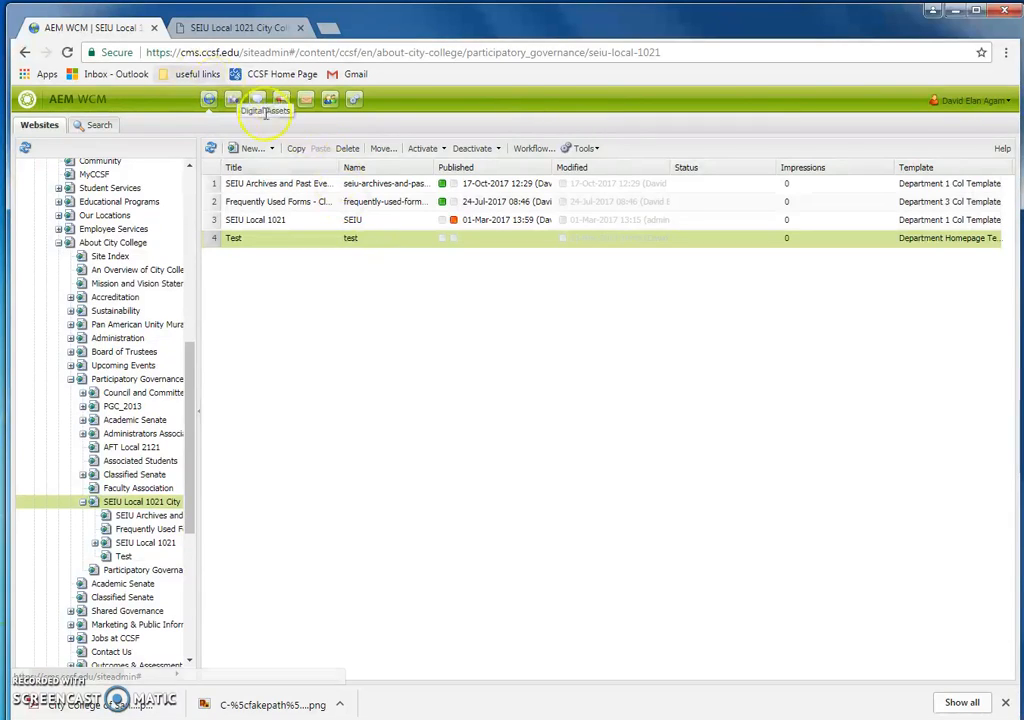
left_click(347, 148)
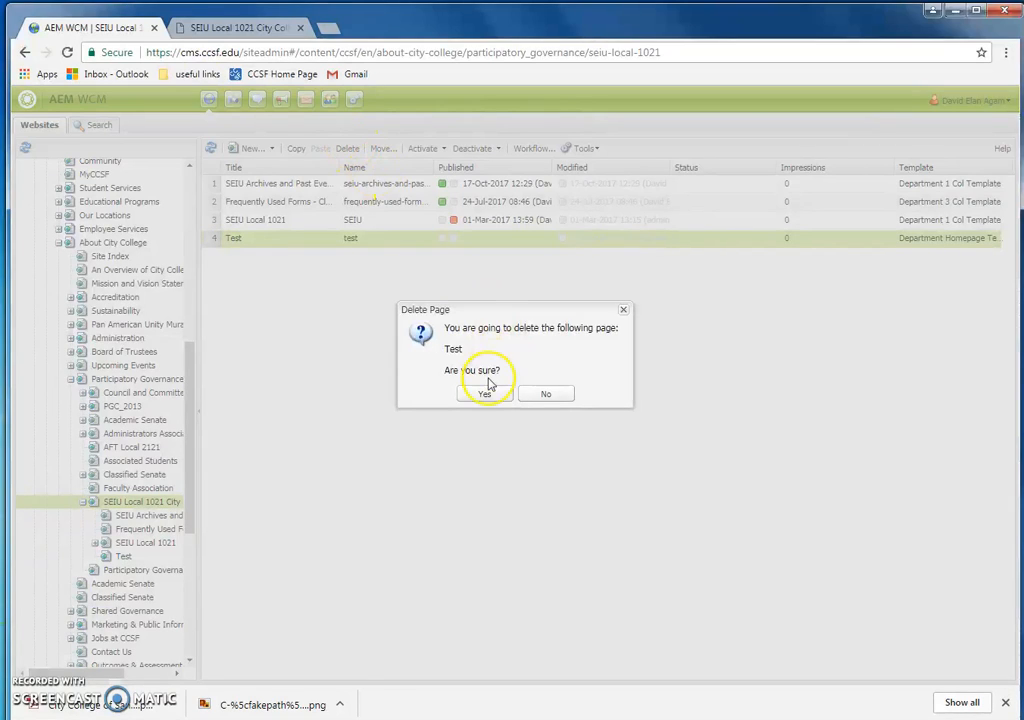
left_click(488, 395)
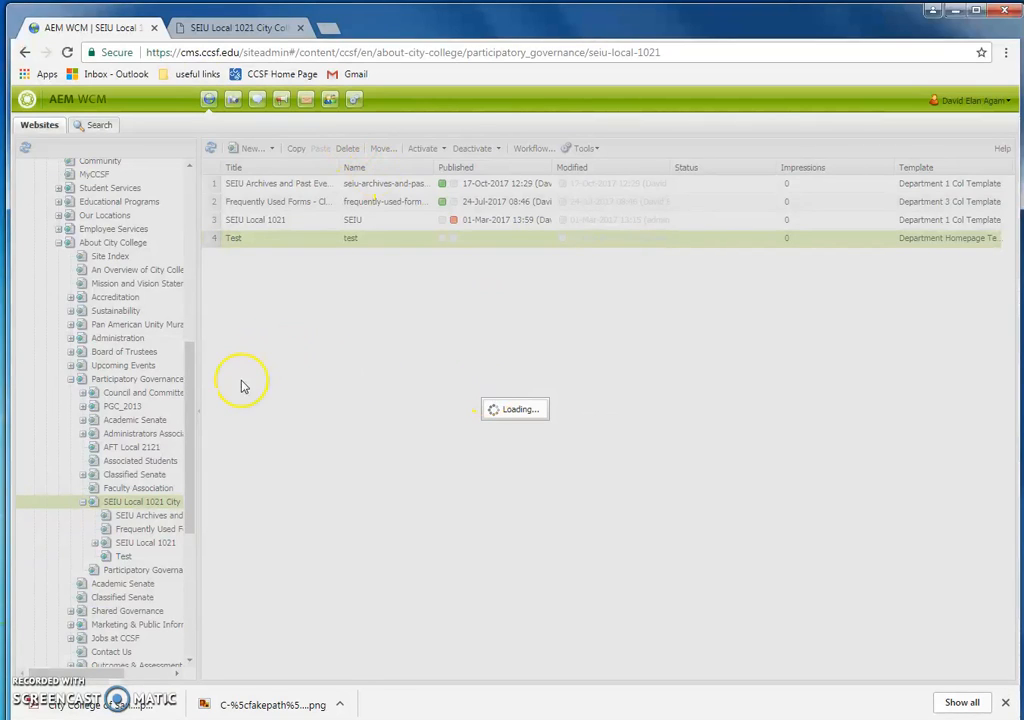